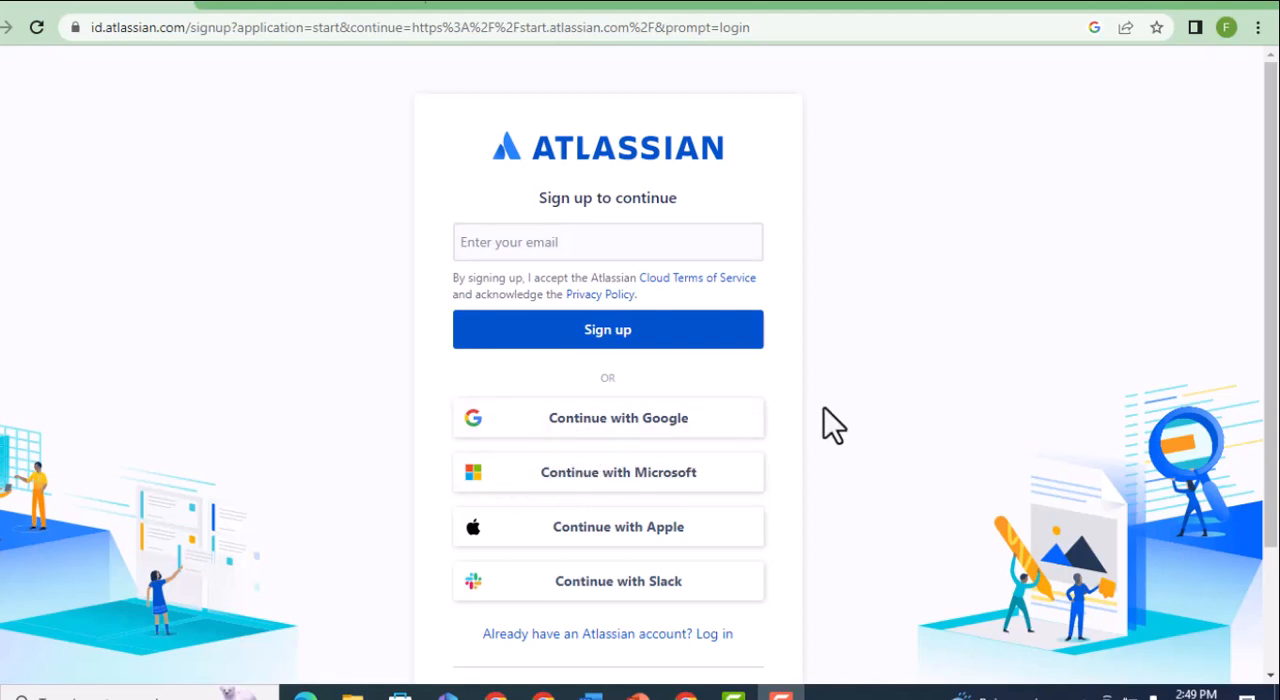
# Sign in to Atlassian with the existing Google account and open Jira Software.
pyautogui.click(668, 432)
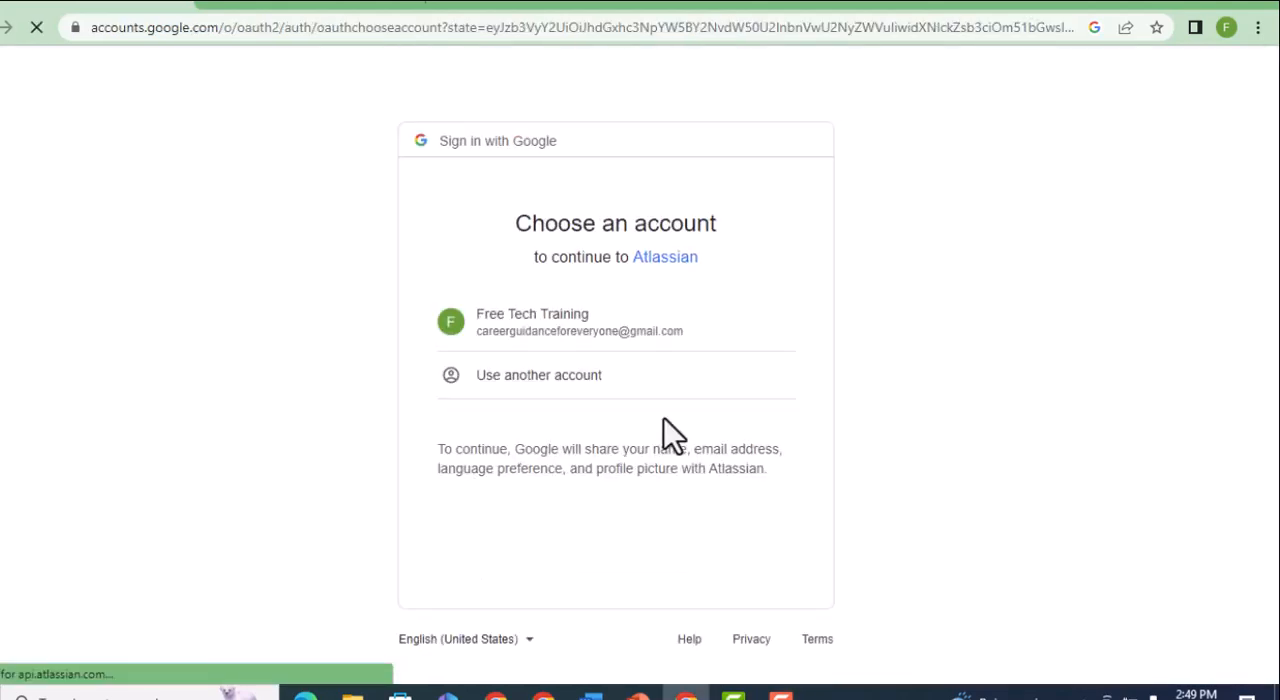
pyautogui.click(546, 322)
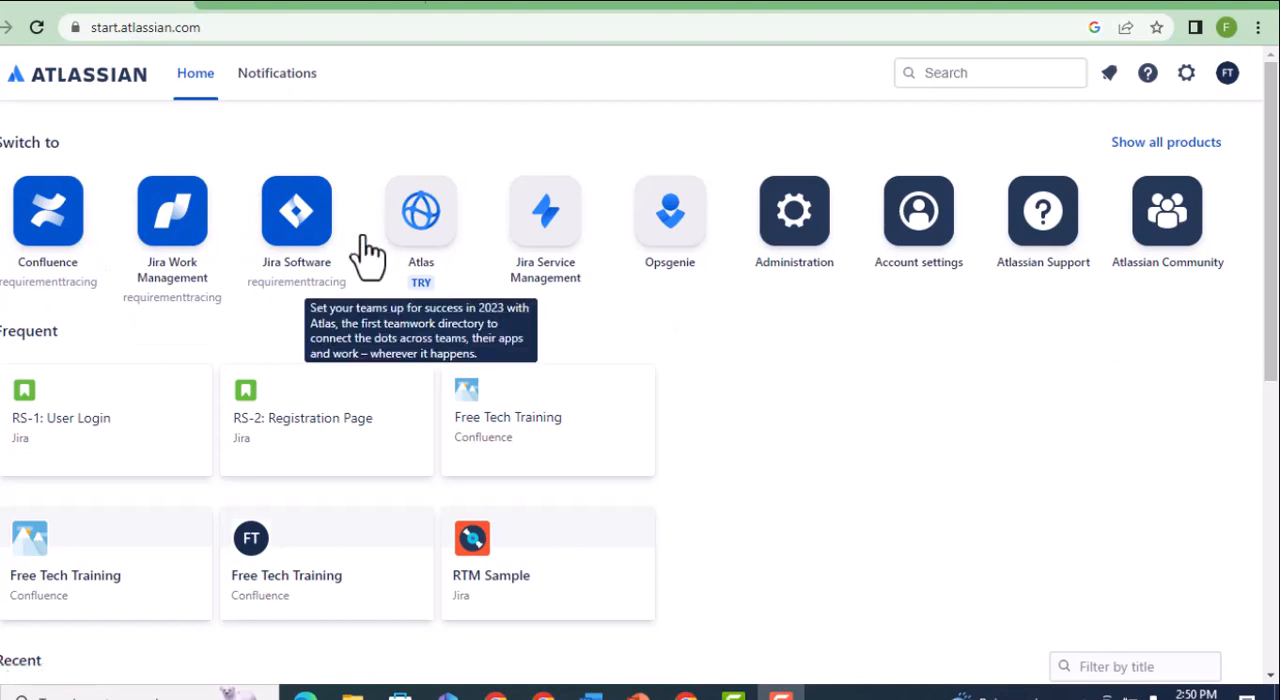
pyautogui.click(298, 240)
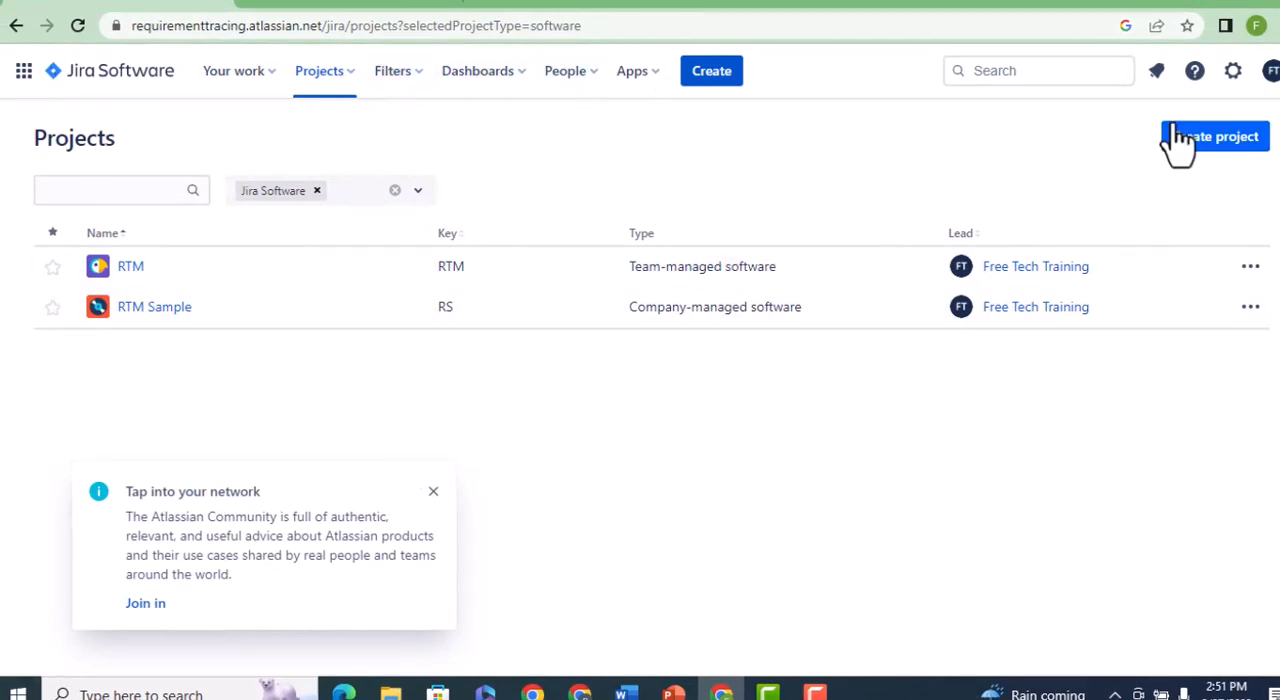
pyautogui.click(712, 72)
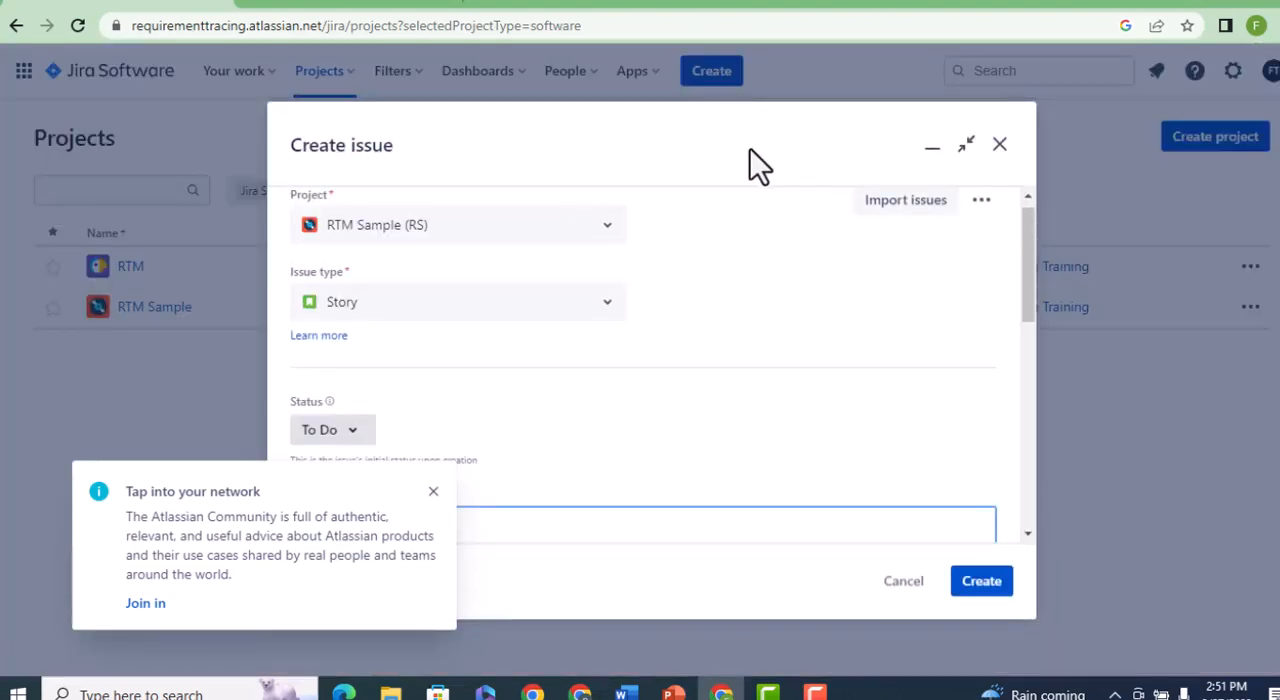
pyautogui.click(433, 493)
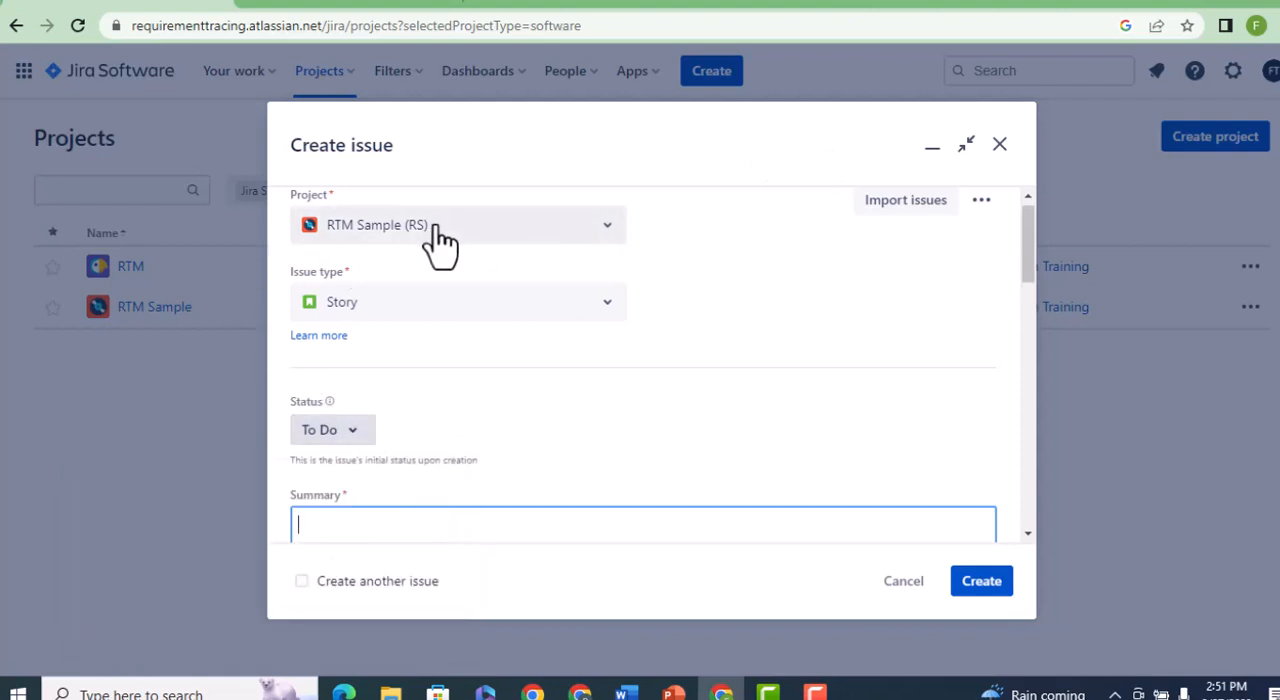
pyautogui.click(607, 240)
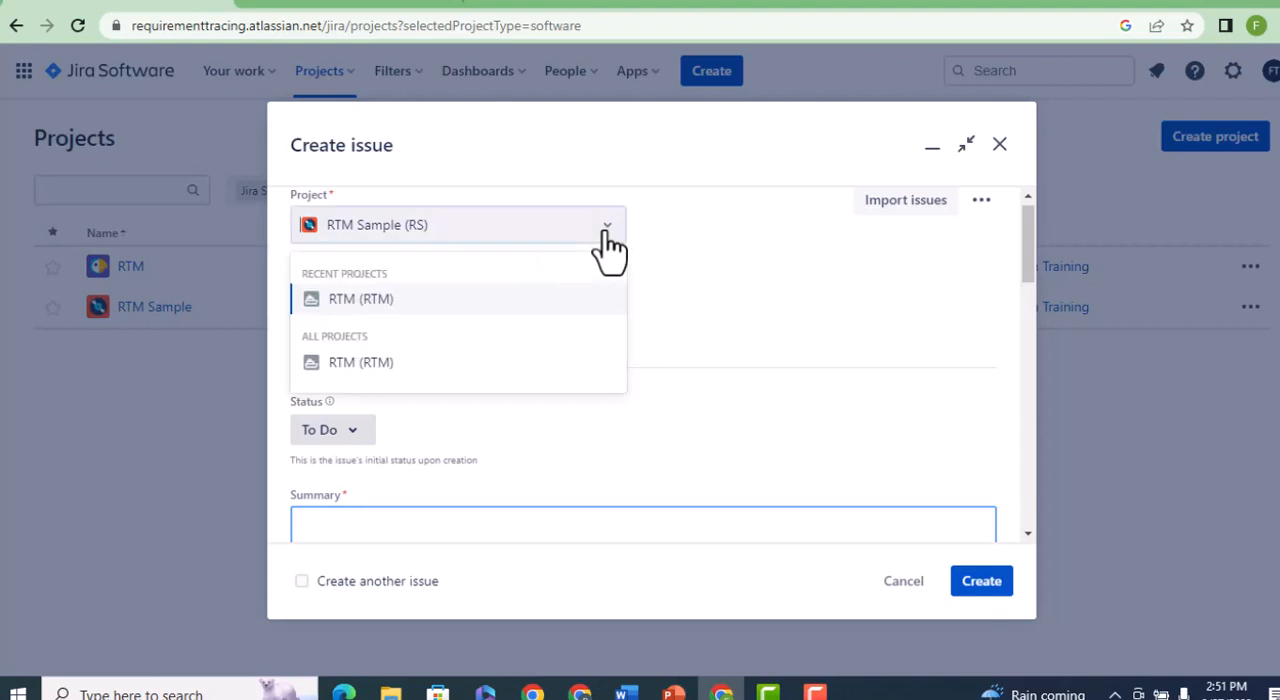
pyautogui.click(999, 145)
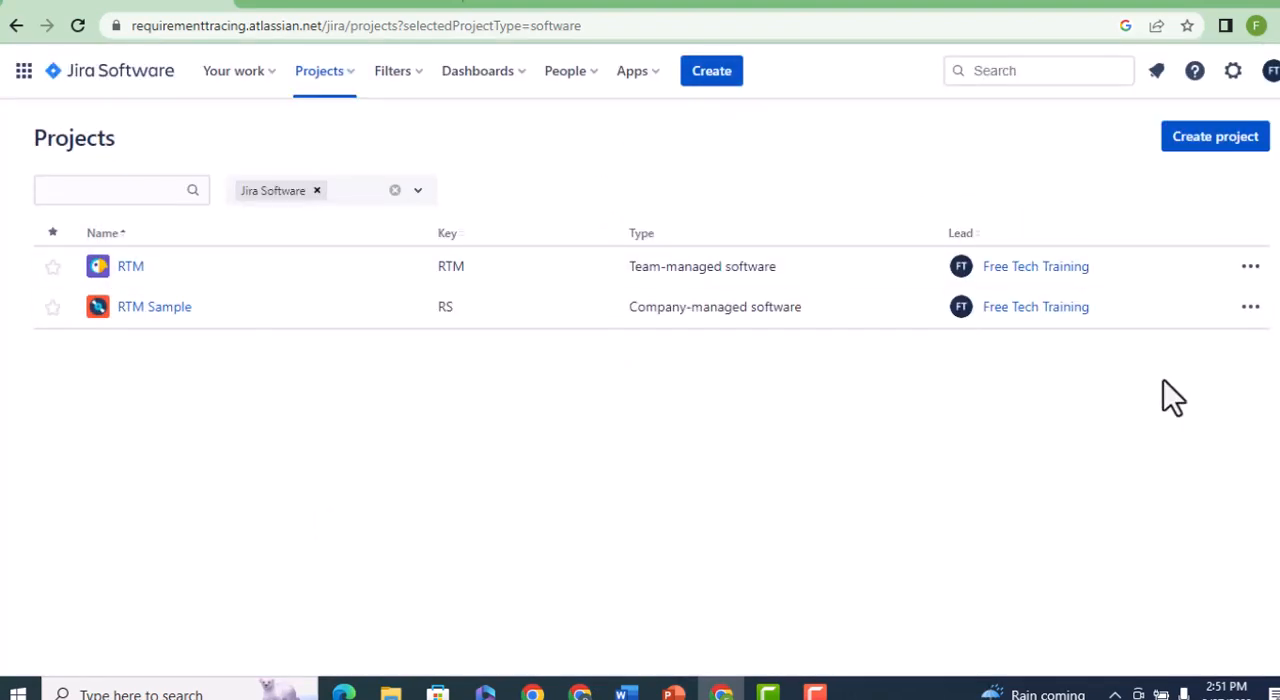
# Start a new software development project, review the Scrum template's details and use that template.
pyautogui.click(1193, 141)
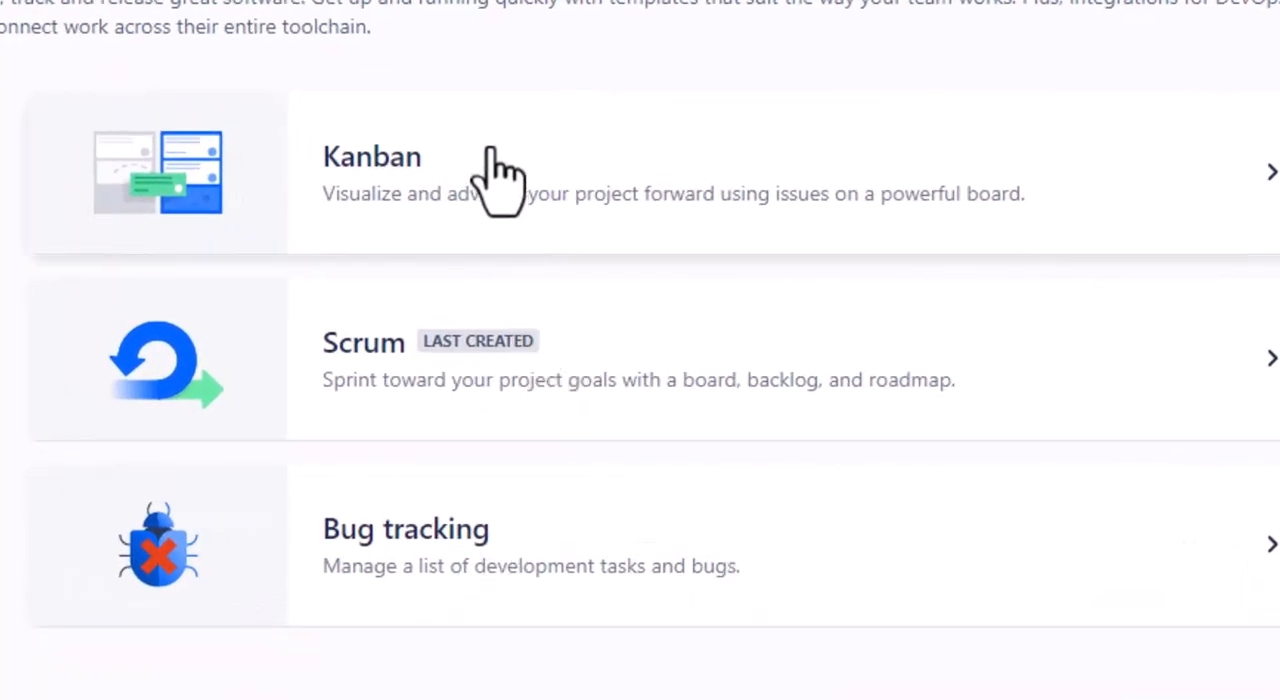
pyautogui.click(490, 390)
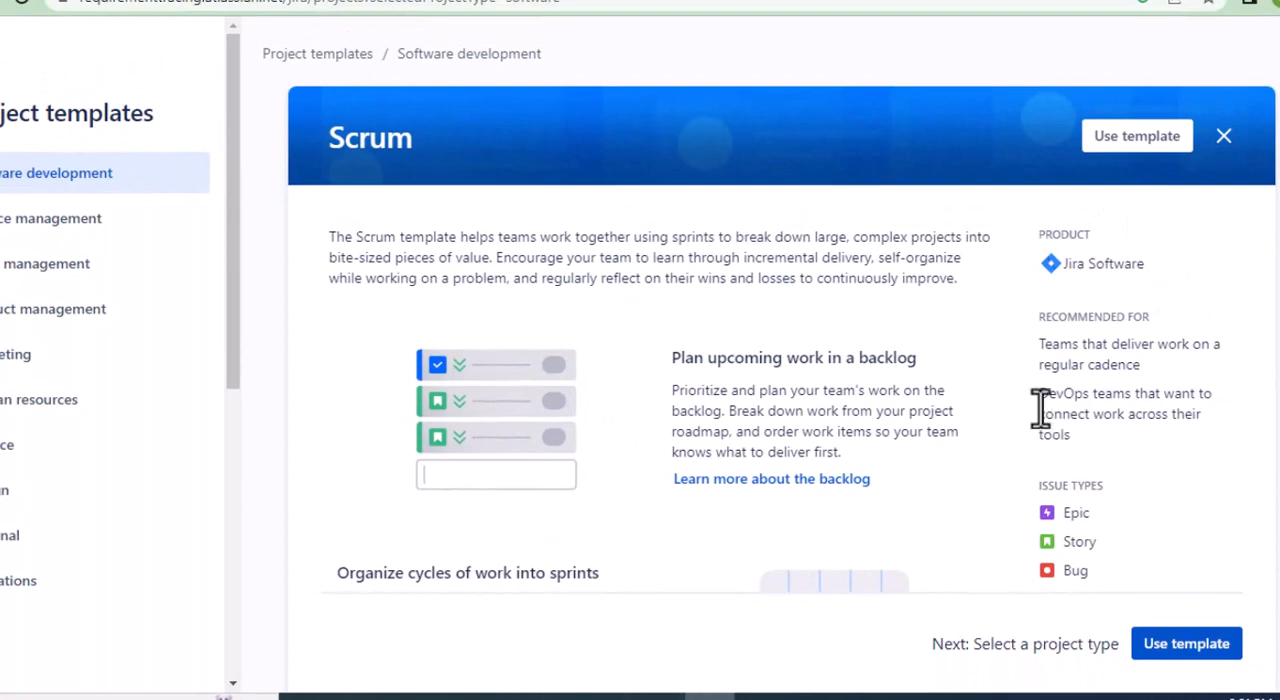
pyautogui.scroll(-5, 1043, 415)
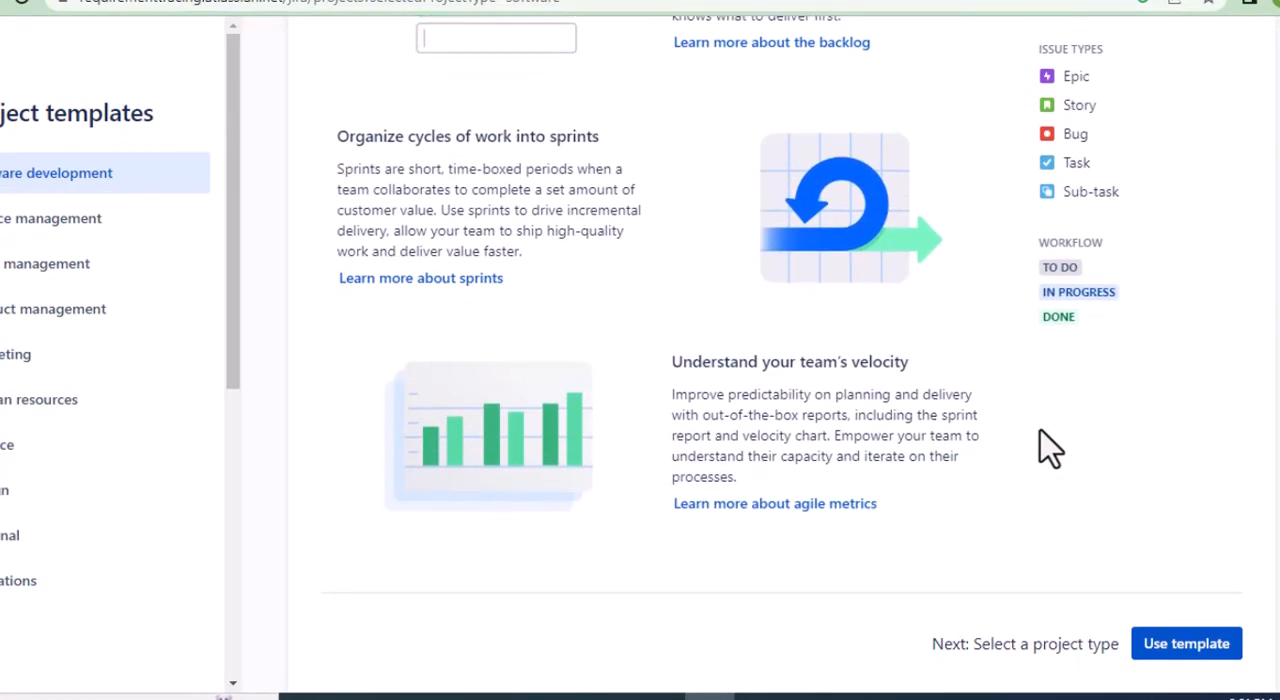
pyautogui.scroll(5, 1048, 447)
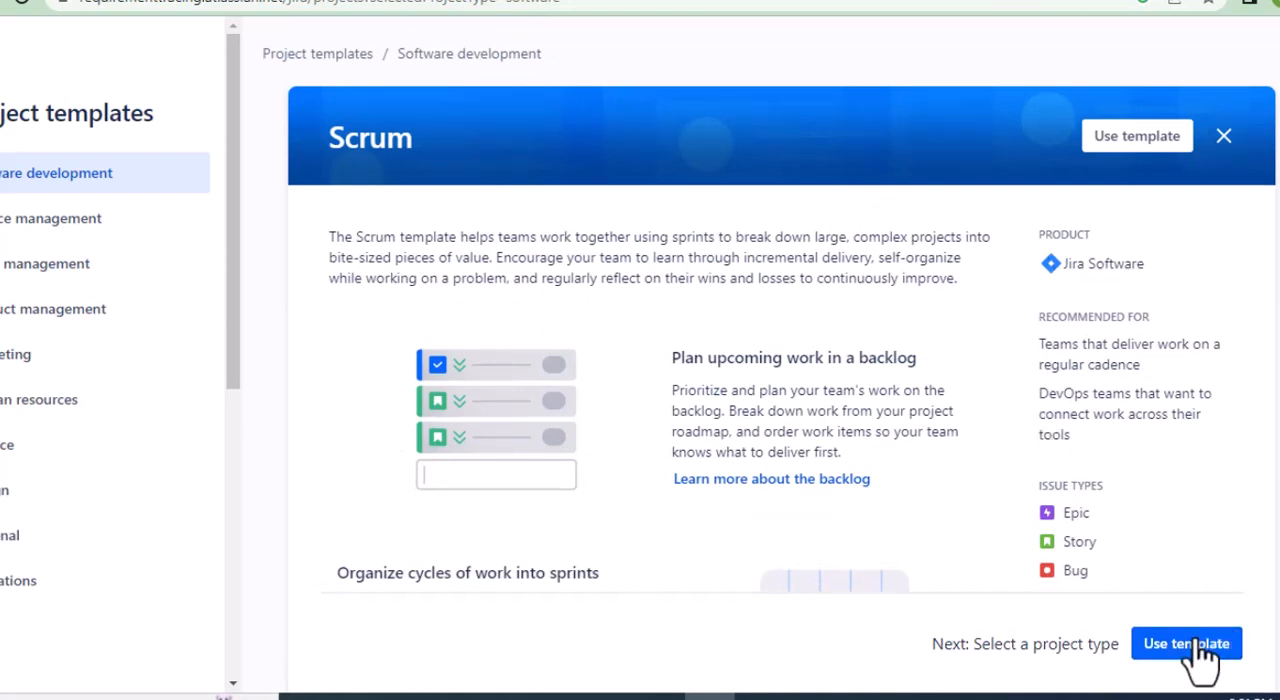
pyautogui.scroll(-3, 823, 451)
pyautogui.scroll(-2, 845, 482)
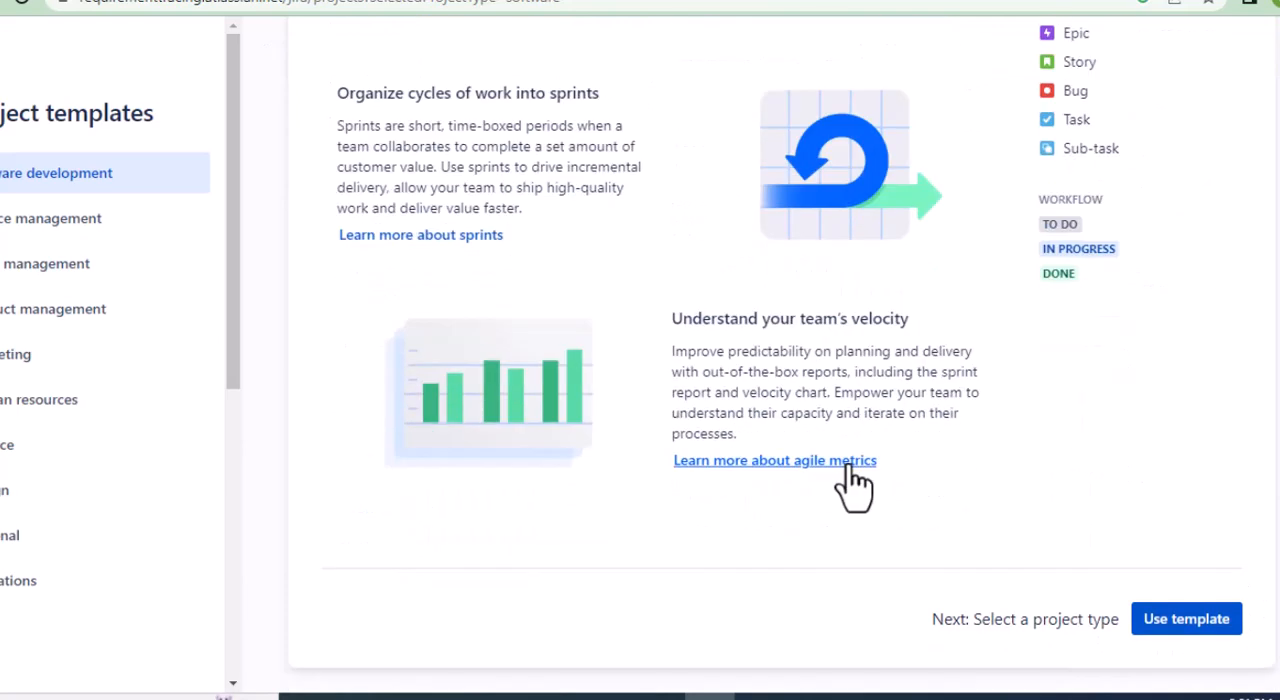
pyautogui.click(1181, 630)
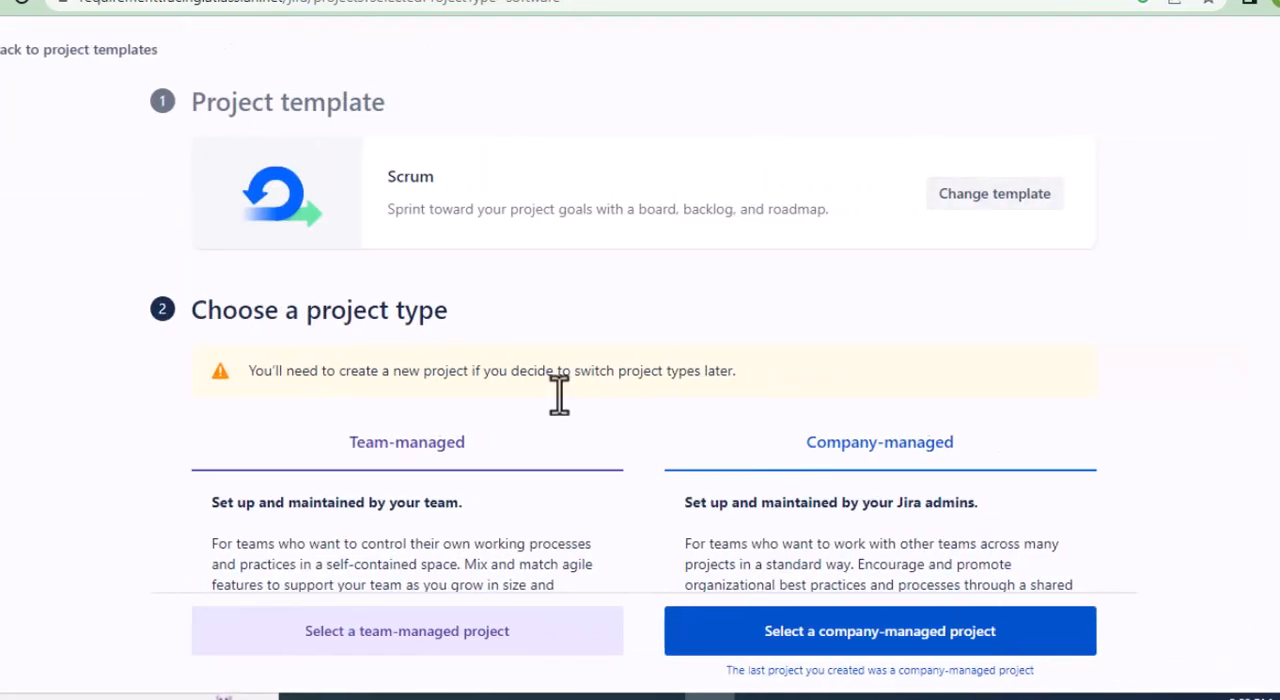
# Compare the two project types and choose a company-managed project.
pyautogui.scroll(-3, 683, 398)
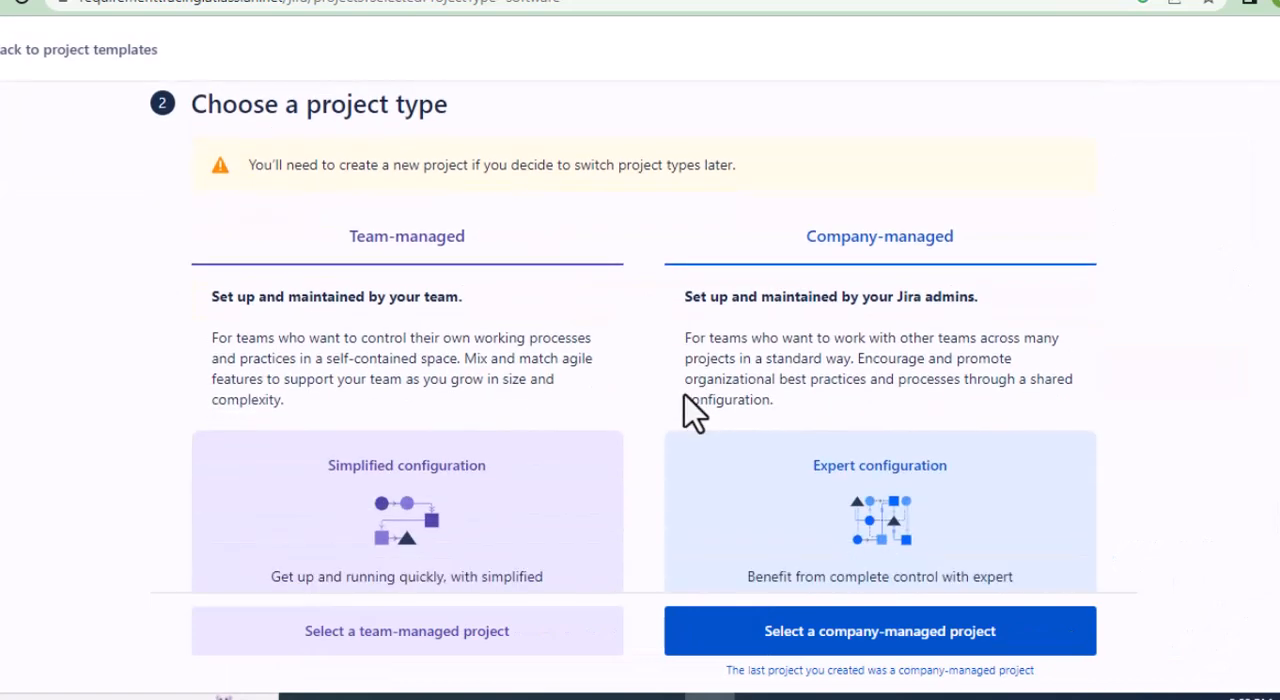
pyautogui.scroll(2, 683, 398)
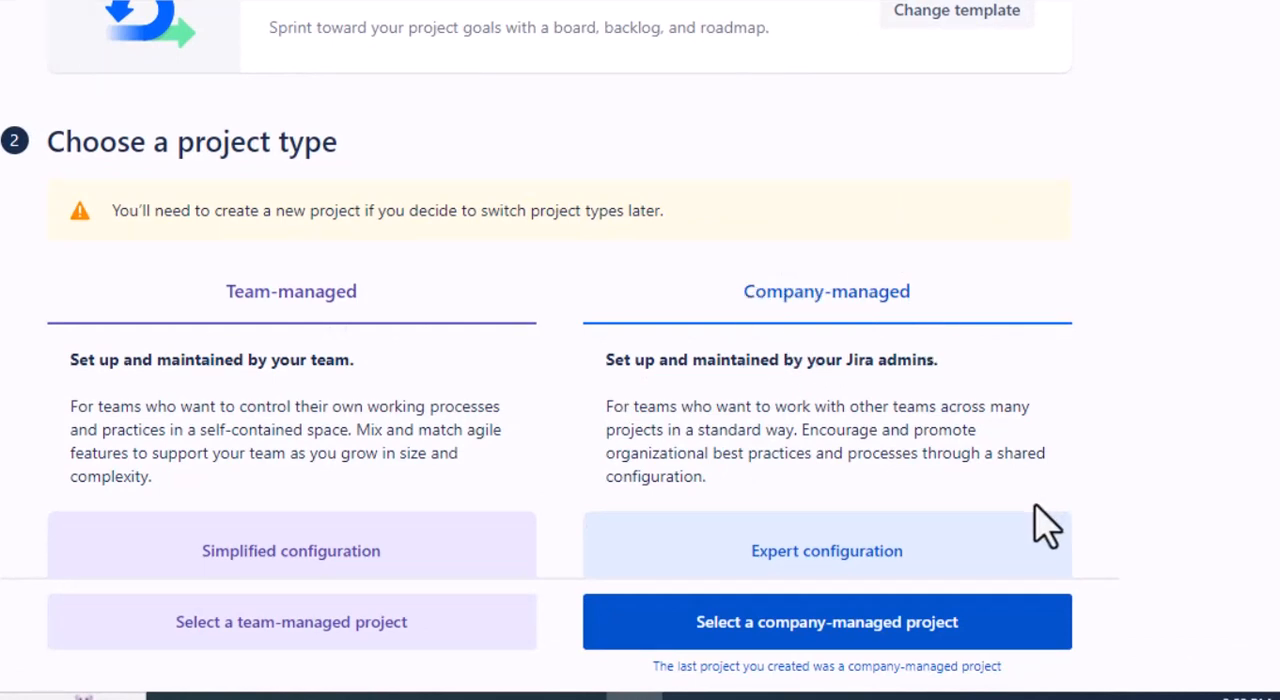
pyautogui.click(889, 625)
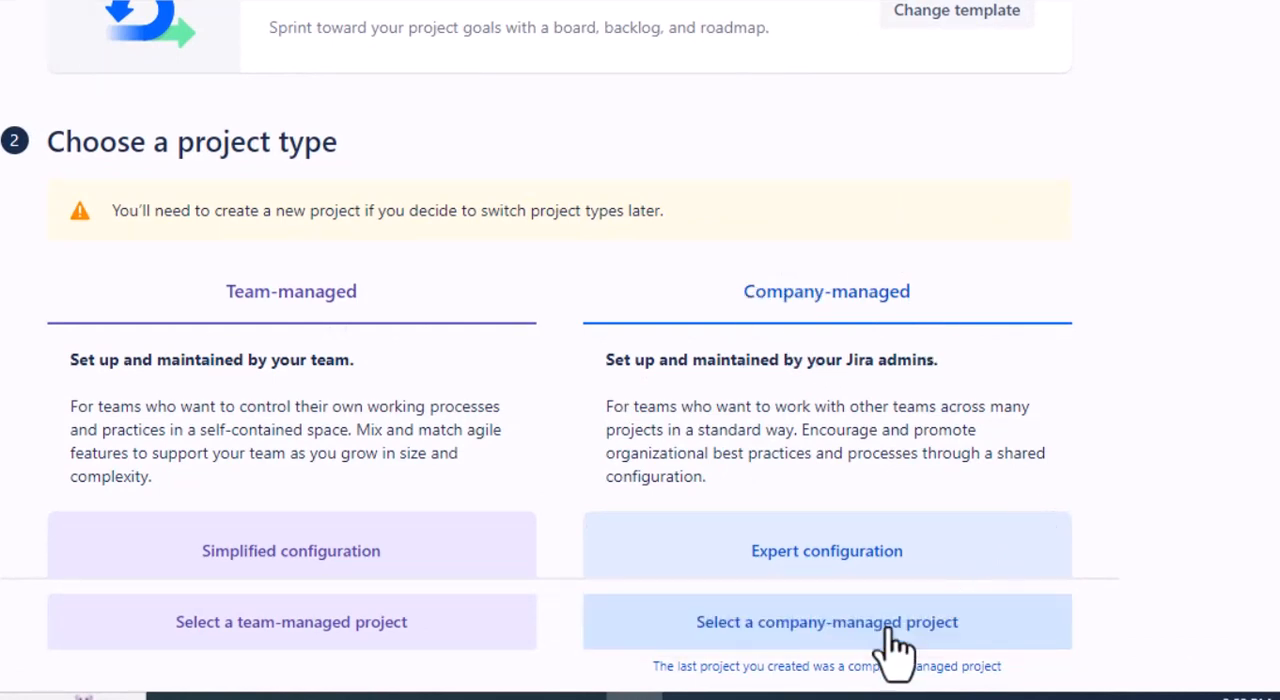
# Name the project "Free Jira Training" with the key FJT and create it.
pyautogui.click(197, 222)
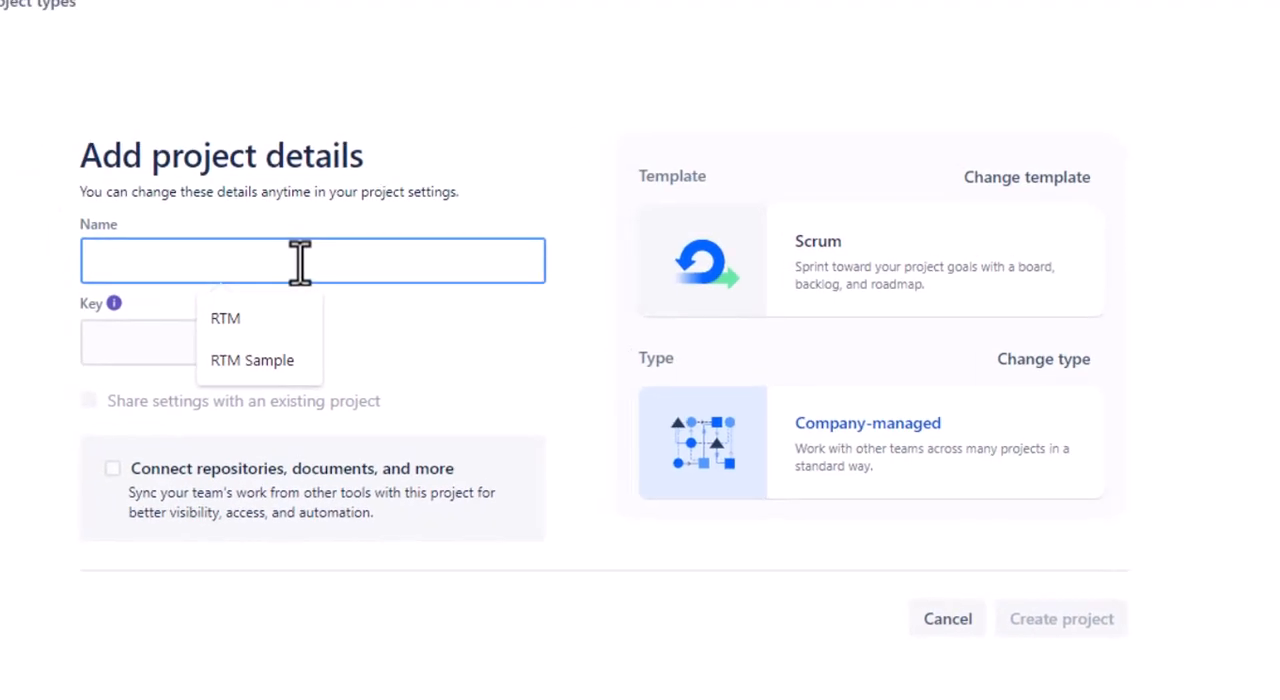
pyautogui.write('Free')
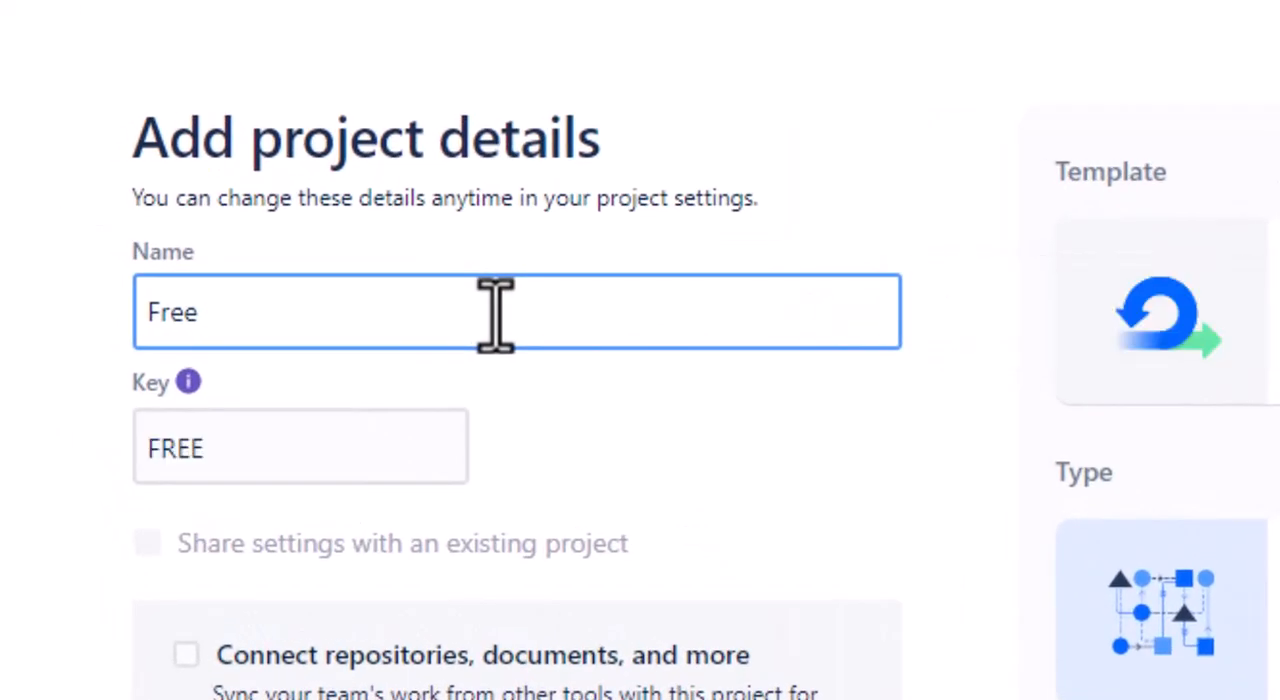
pyautogui.write(' Jira Training')
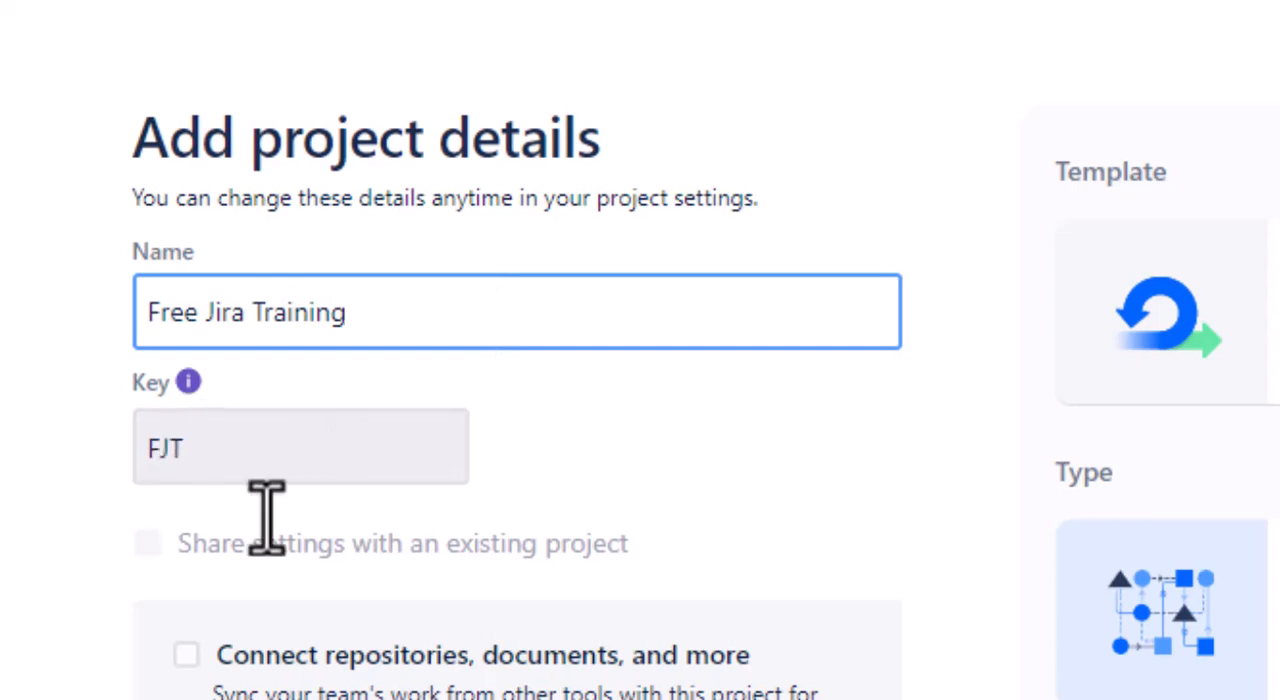
pyautogui.click(1075, 645)
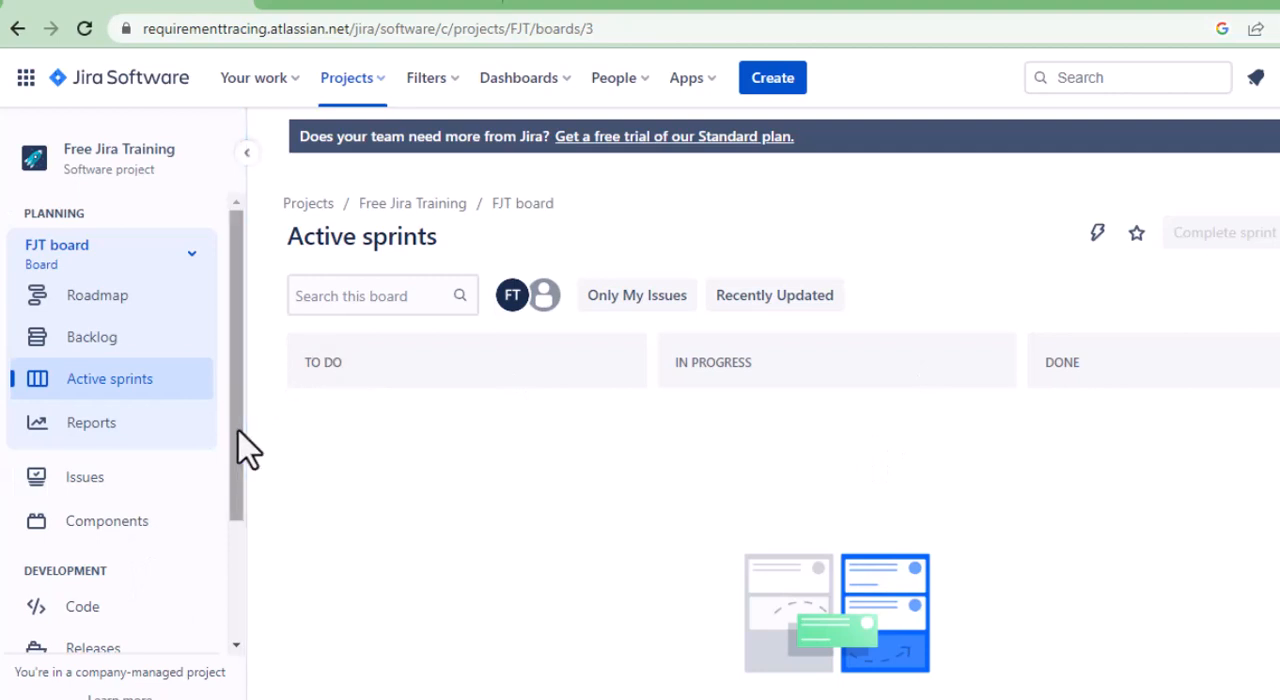
# Switch to the PowerPoint presentation on Epic, Story, Task & Defect and view its title and "What is EPIC ?" slides.
pyautogui.moveTo(238, 431); pyautogui.dragTo(269, 346)
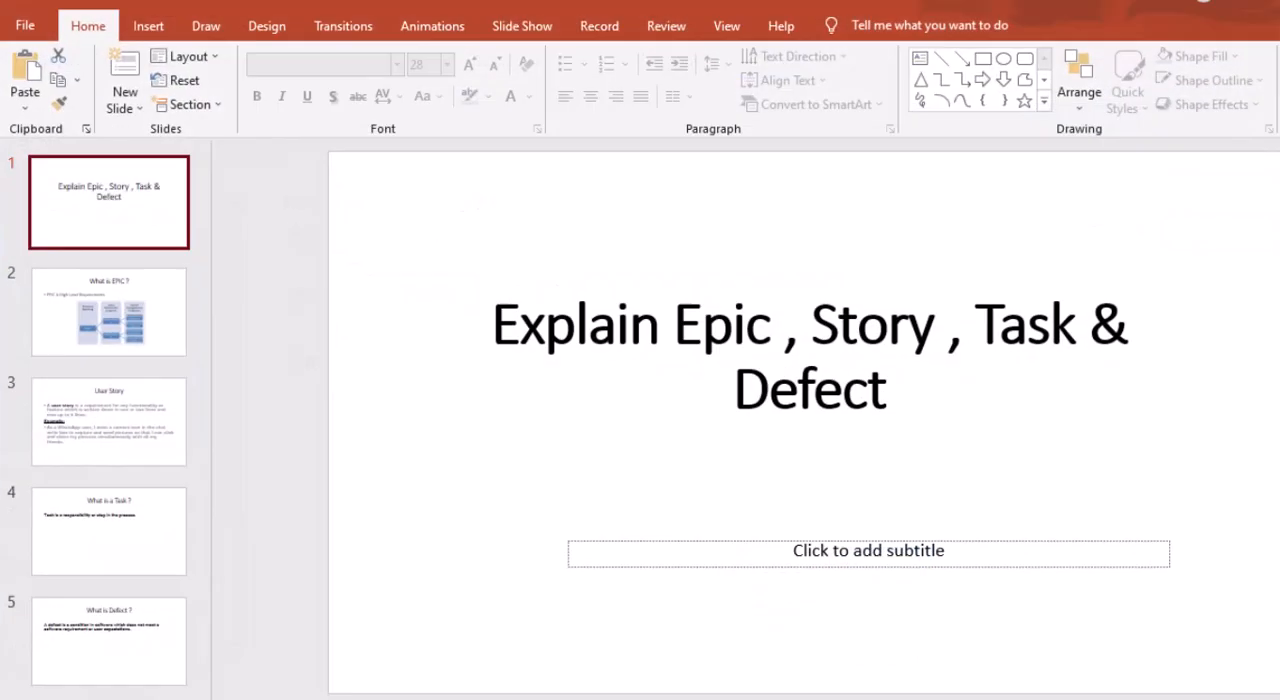
pyautogui.click(140, 329)
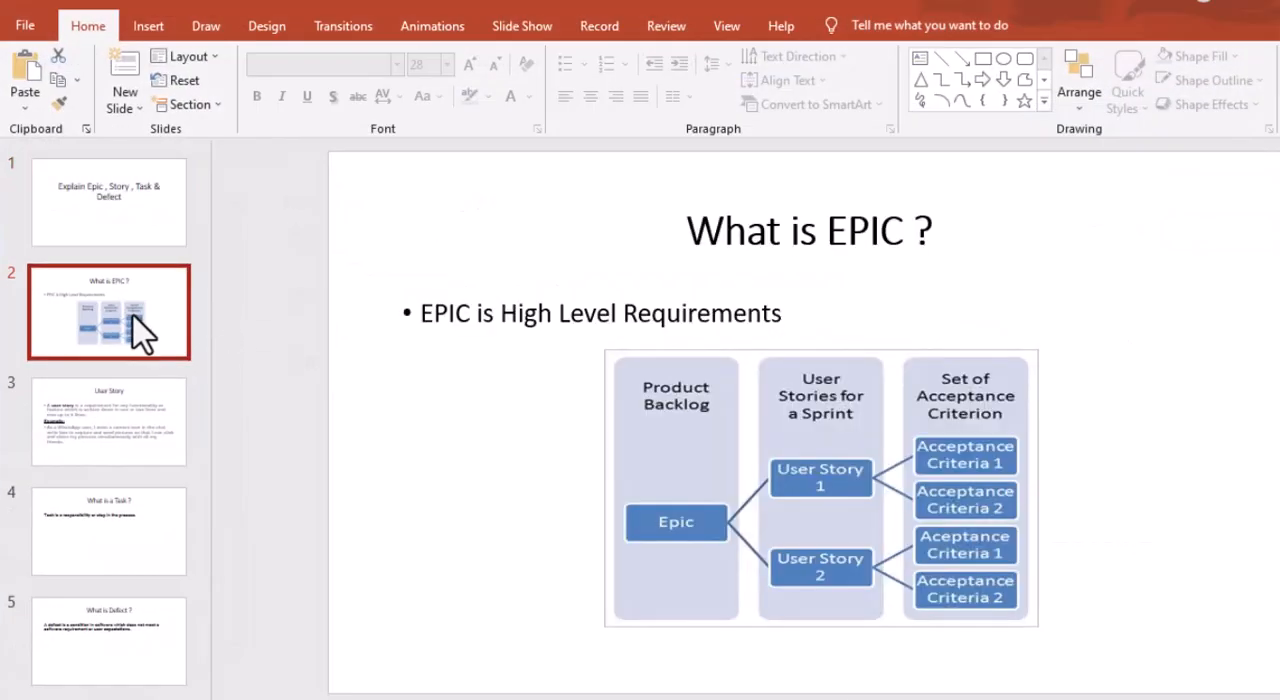
pyautogui.click(155, 243)
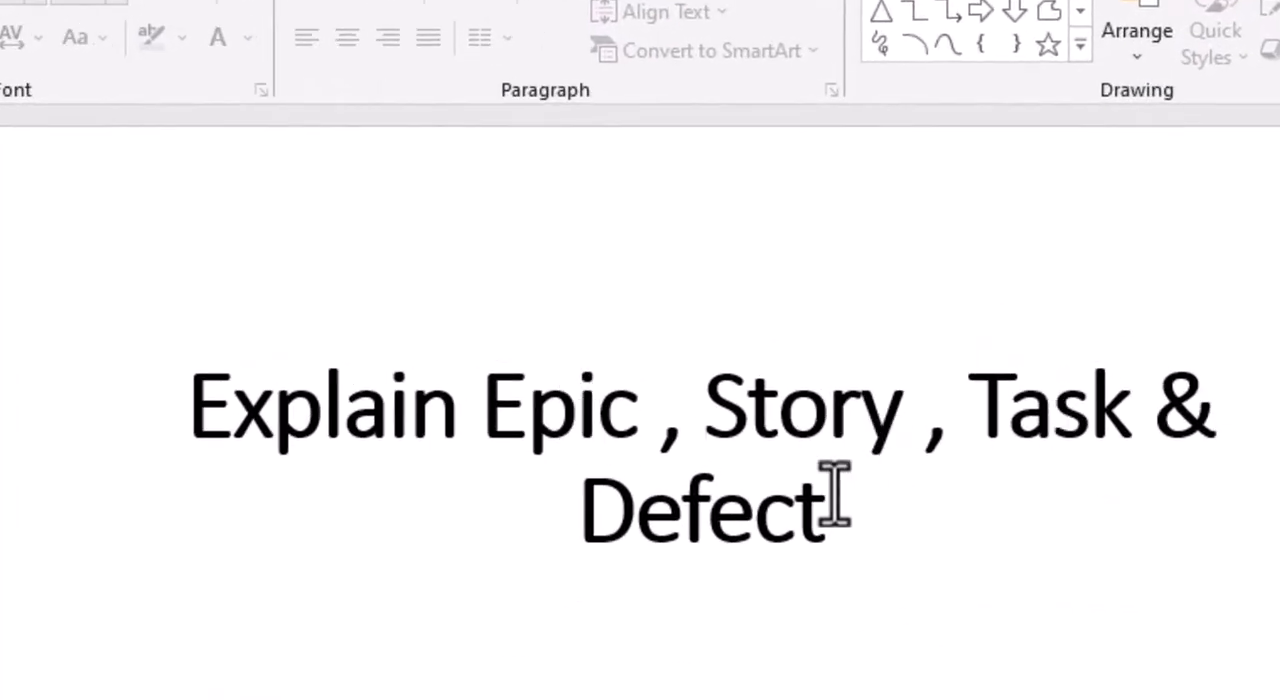
pyautogui.press('pagedown')
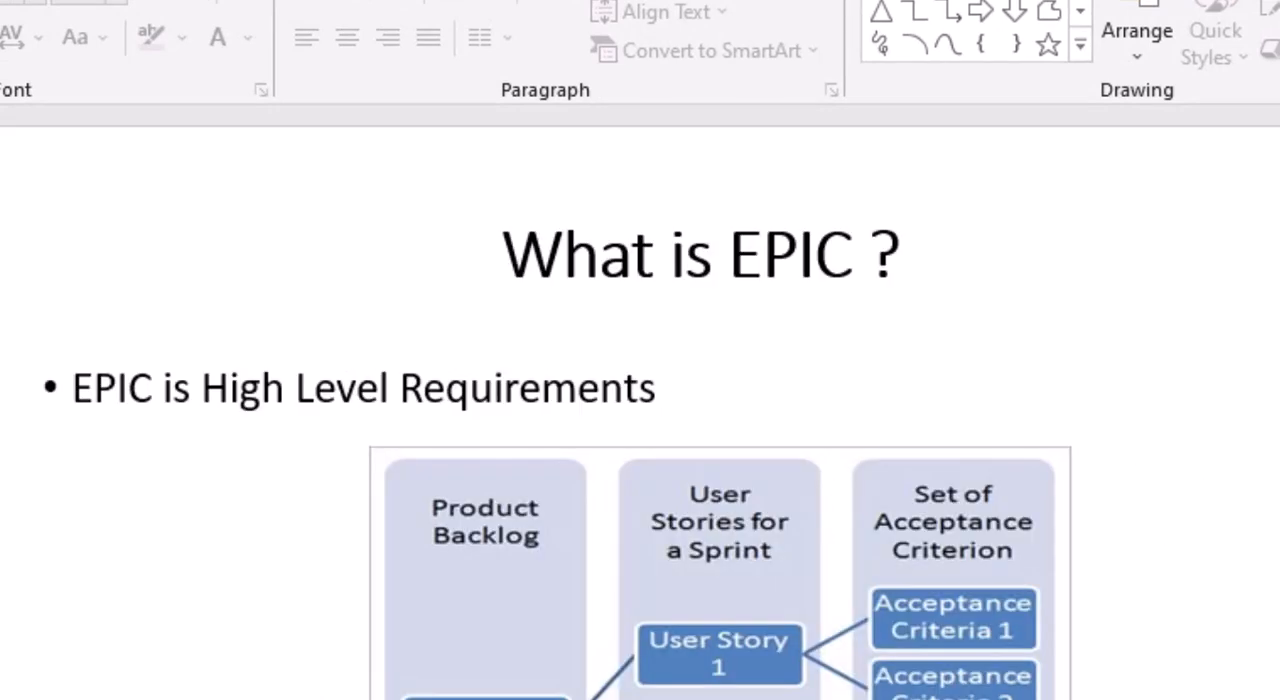
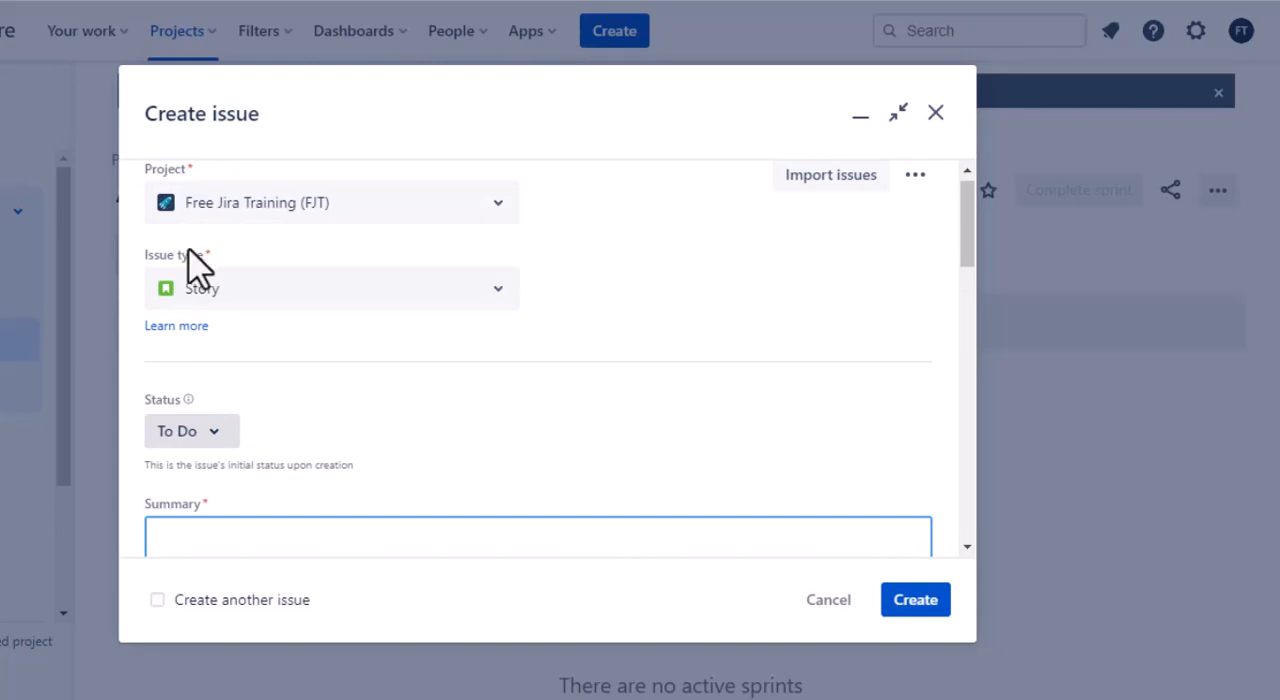
# Set the new issue's type to Epic, with the epic name "WhatsApp Requirements" and the summary "Gather requirements for WhatsApp.".
pyautogui.click(494, 289)
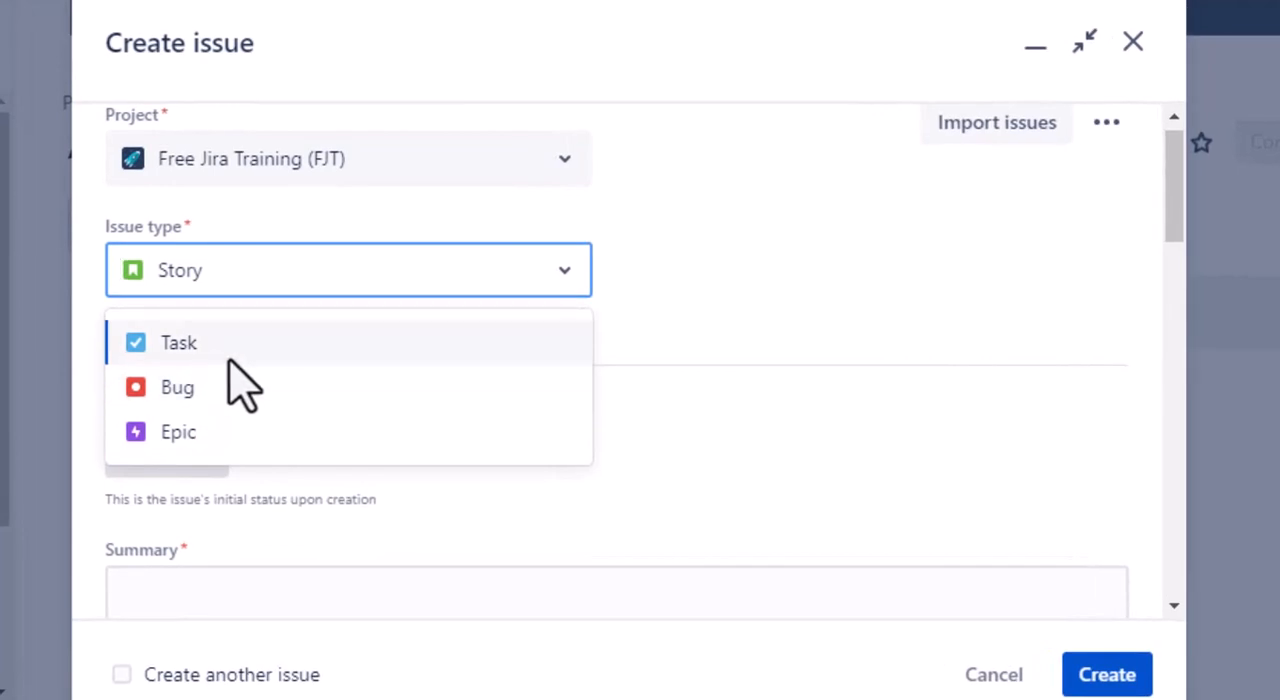
pyautogui.click(175, 438)
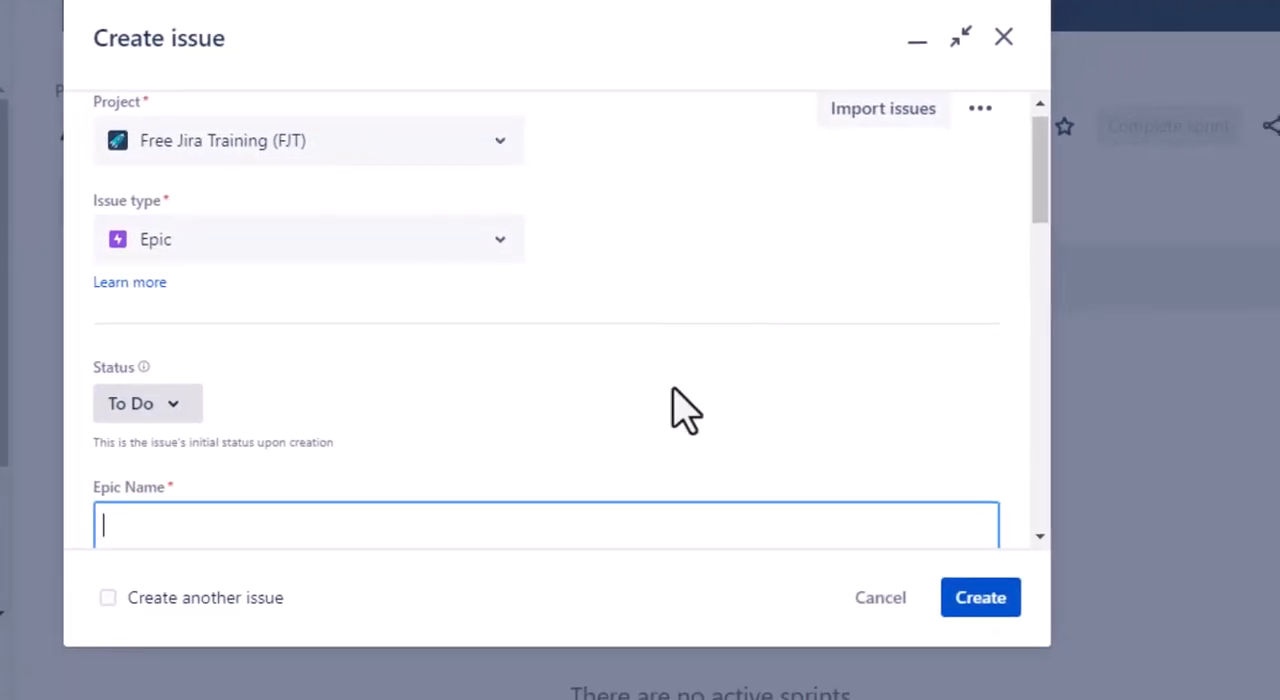
pyautogui.scroll(-3, 663, 457)
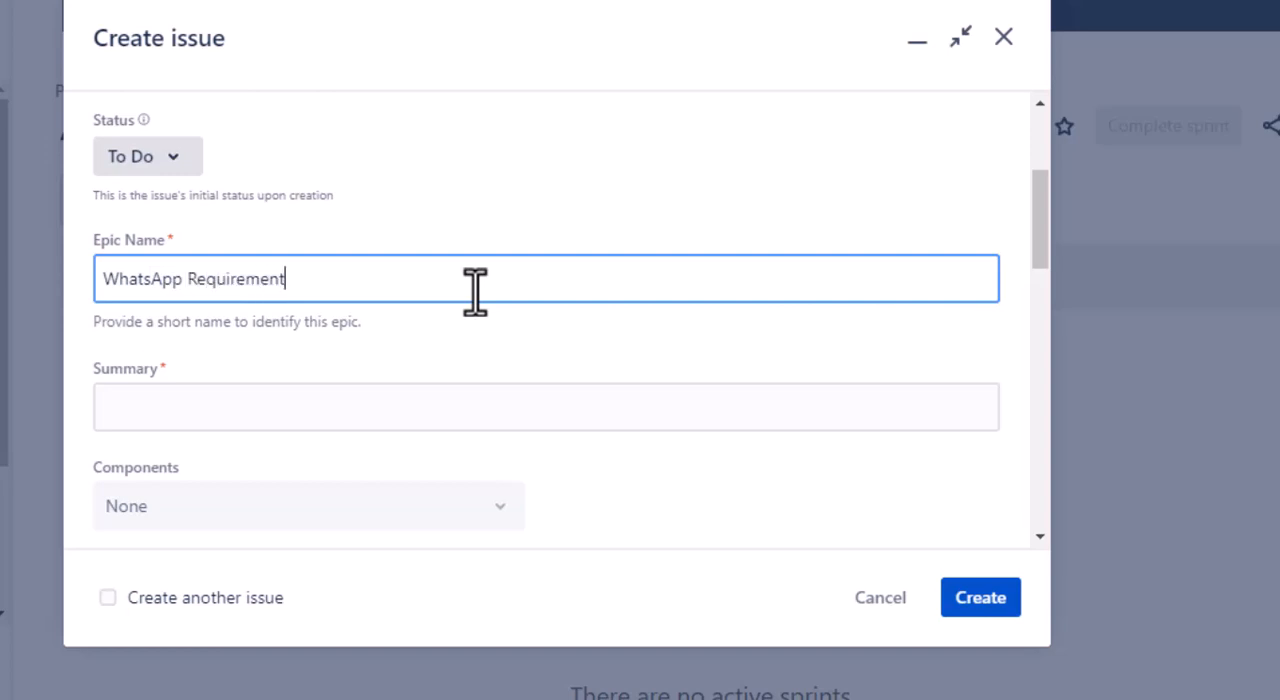
pyautogui.click(411, 406)
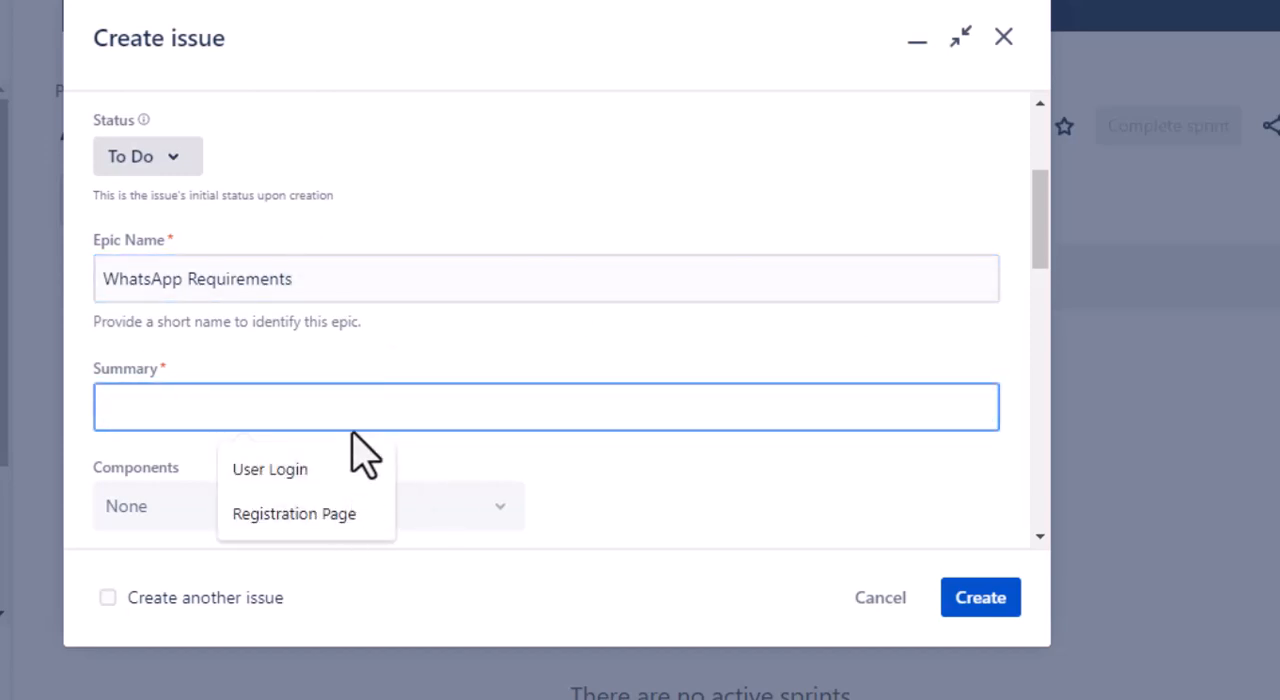
pyautogui.write('Ga')
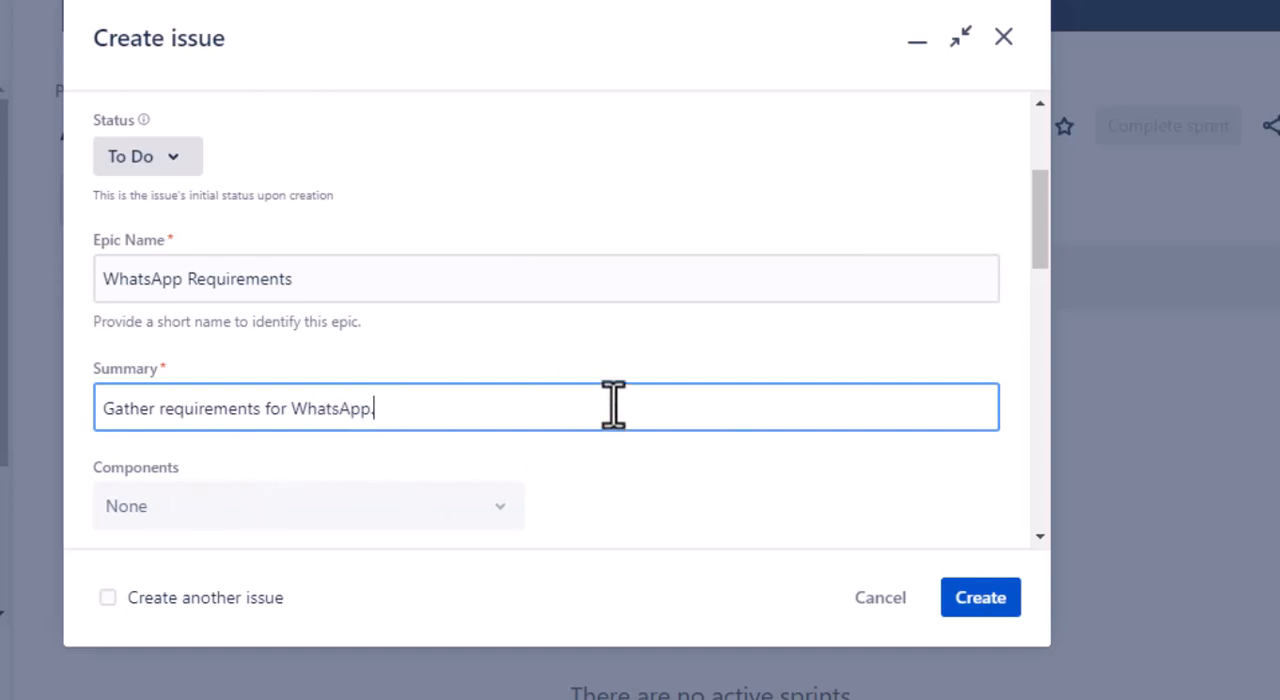
# Look through the epic's remaining fields, leave them at their defaults and create the epic.
pyautogui.scroll(-5, 480, 466)
pyautogui.scroll(1, 560, 414)
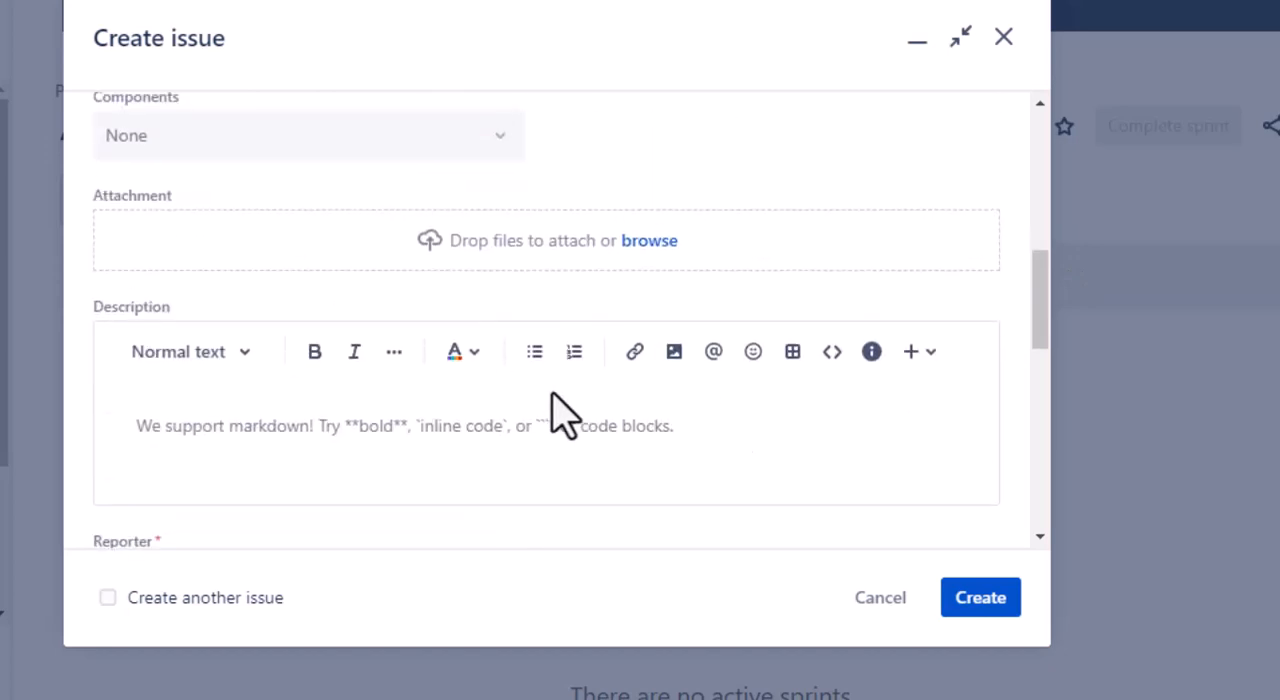
pyautogui.scroll(1, 450, 370)
pyautogui.scroll(-3, 460, 450)
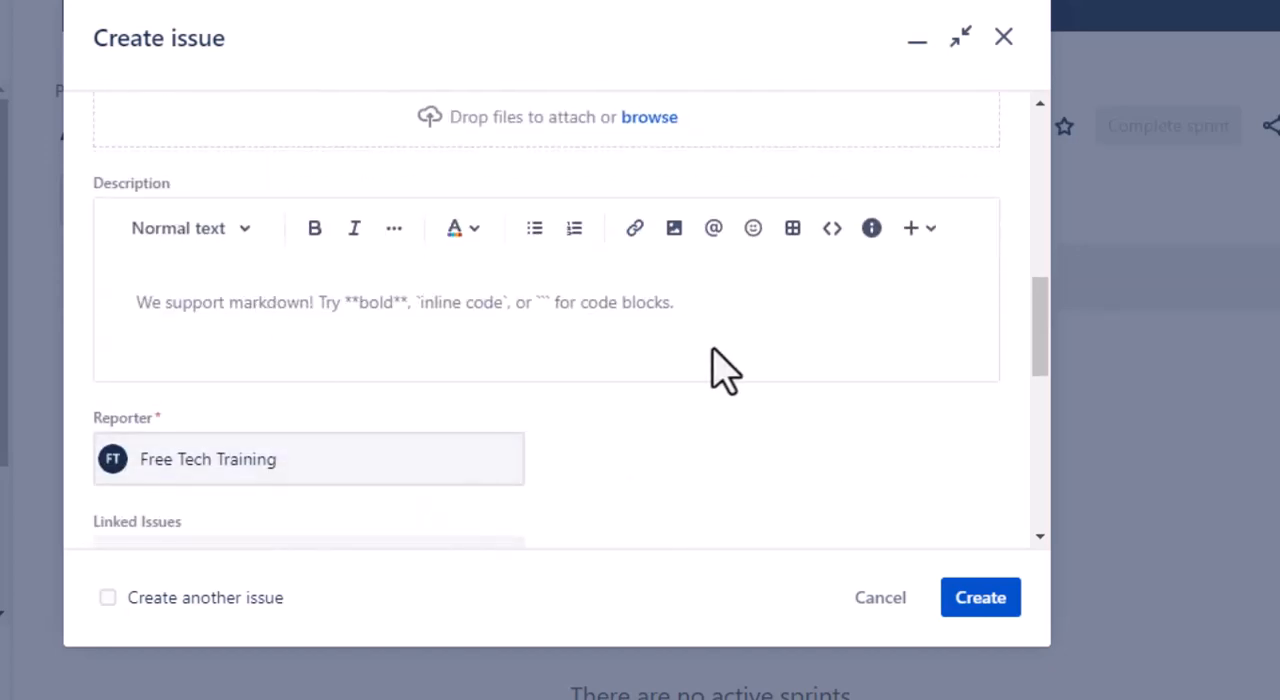
pyautogui.scroll(-3, 543, 414)
pyautogui.scroll(-3, 608, 357)
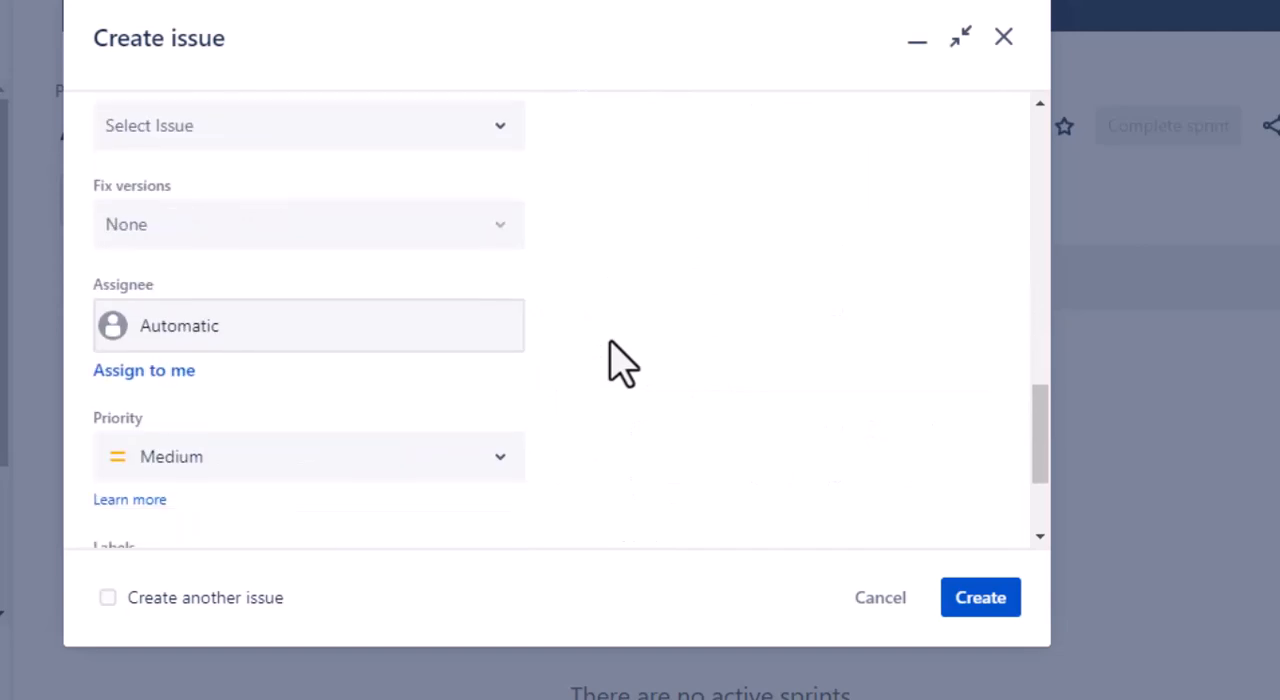
pyautogui.scroll(1, 618, 362)
pyautogui.scroll(-3, 618, 362)
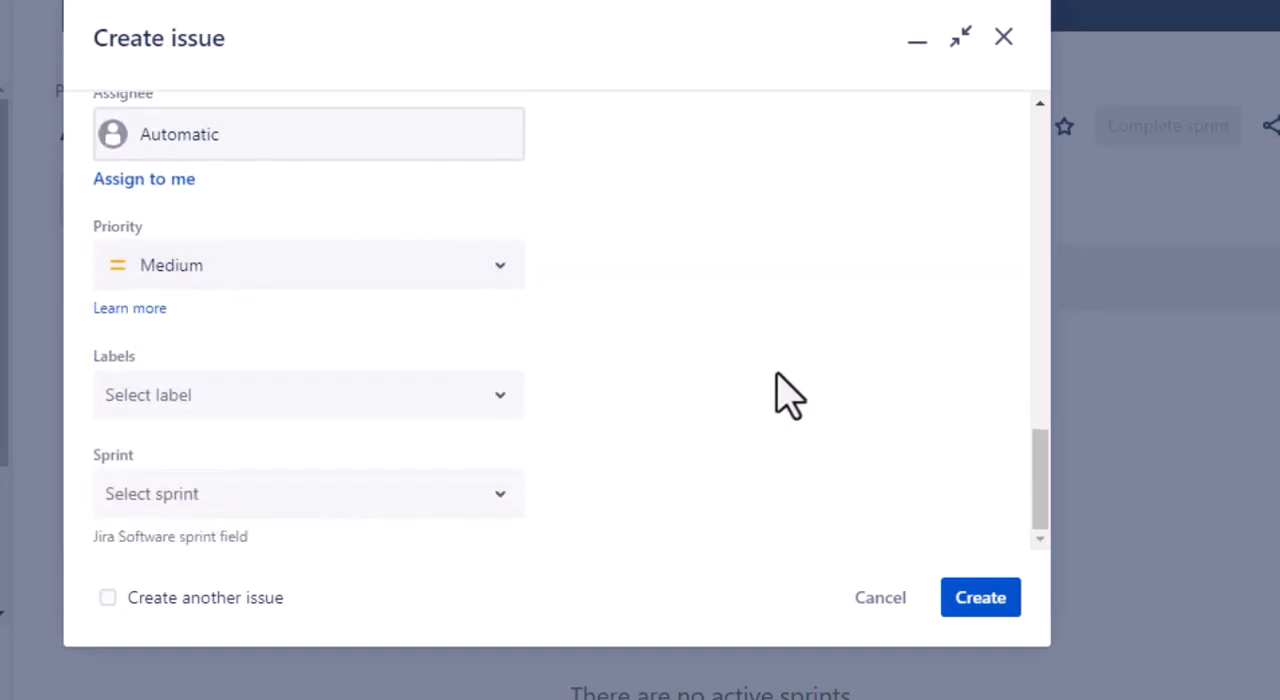
pyautogui.click(966, 610)
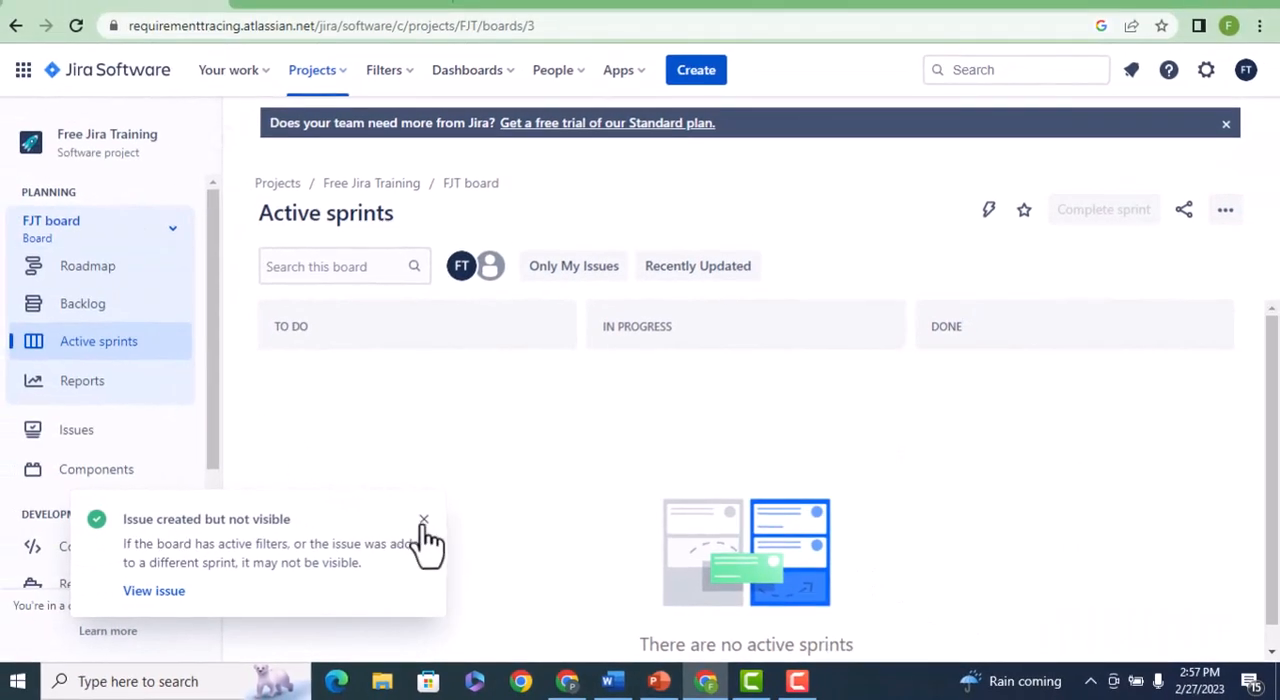
# Dismiss the creation notice, open the project's backlog and show its epics.
pyautogui.click(424, 522)
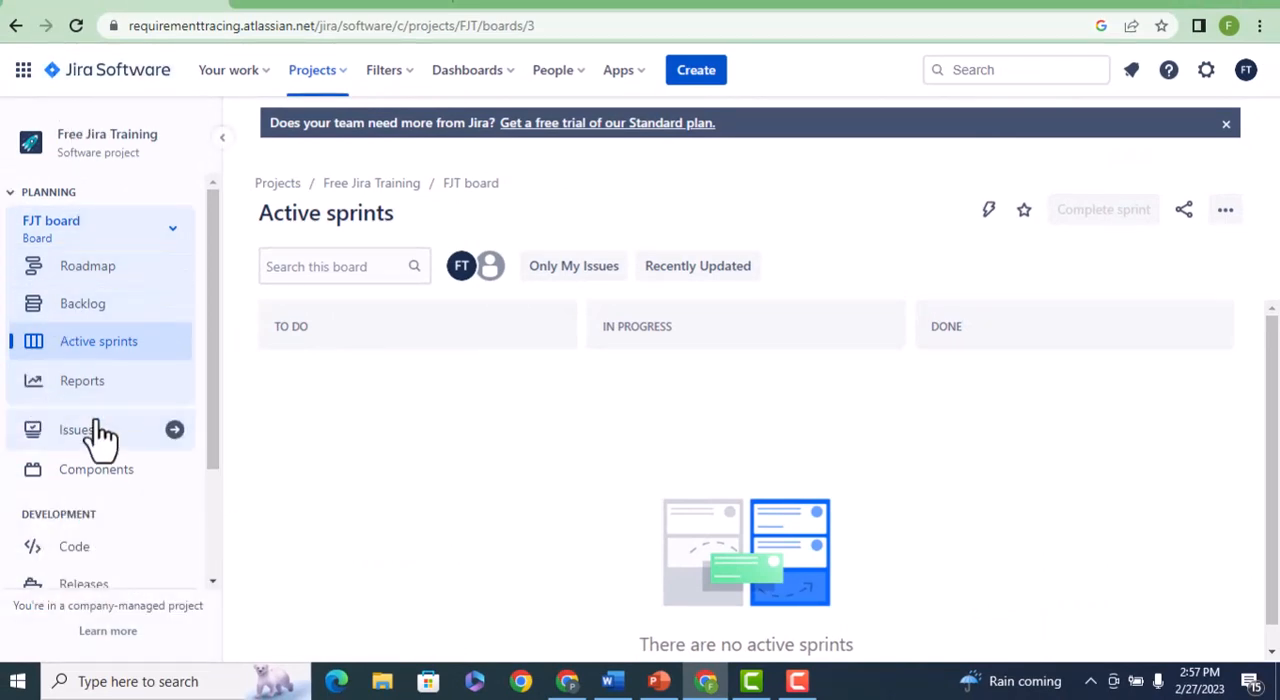
pyautogui.click(97, 312)
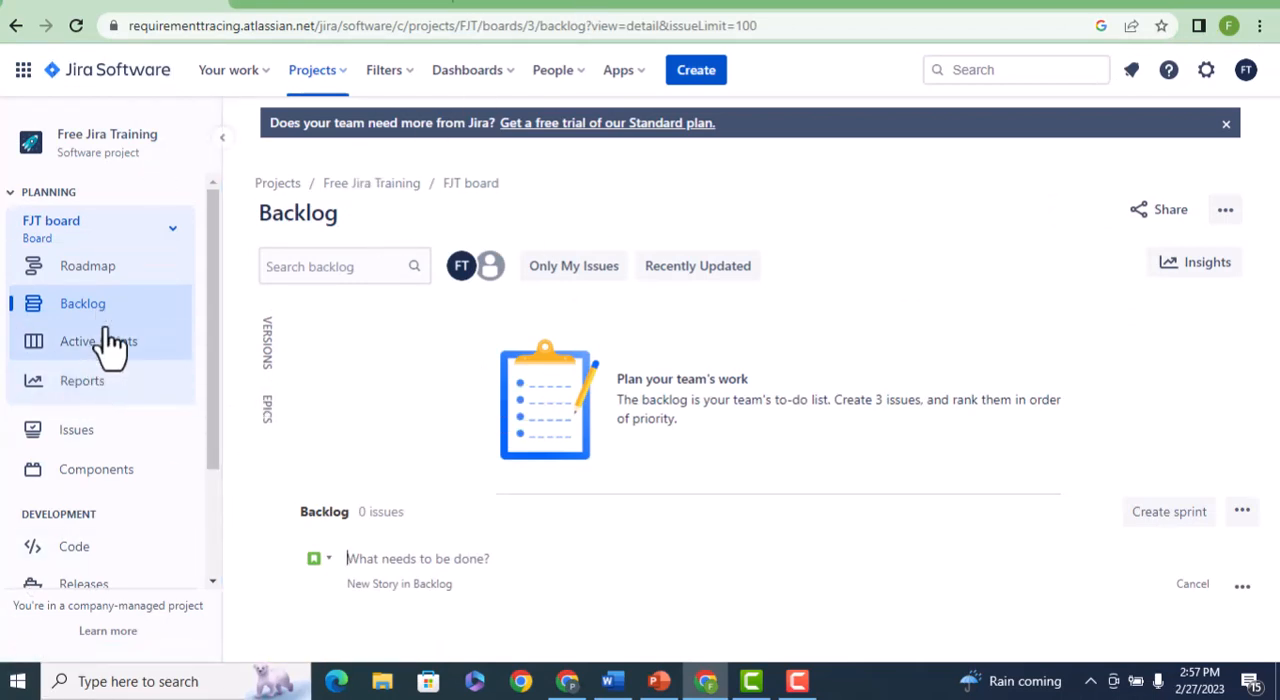
pyautogui.click(266, 412)
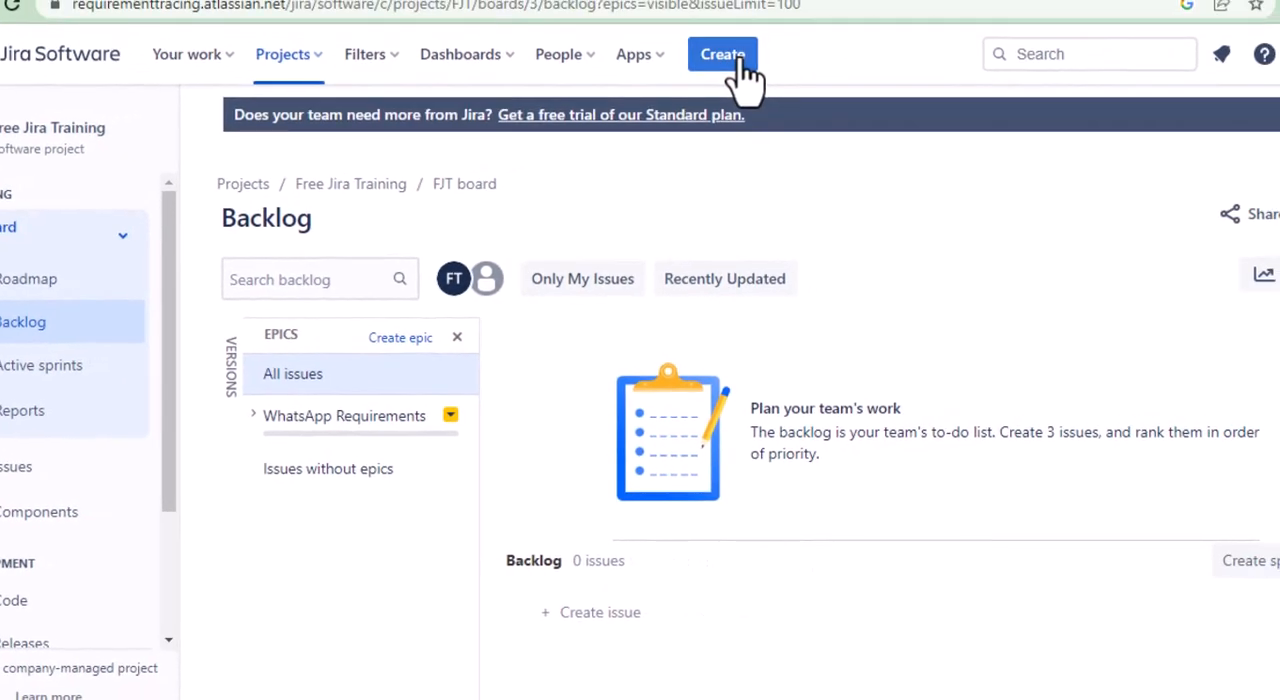
# Start a new issue of type Story with the summary "Capture Pictures using WhatsApp Camera".
pyautogui.click(741, 62)
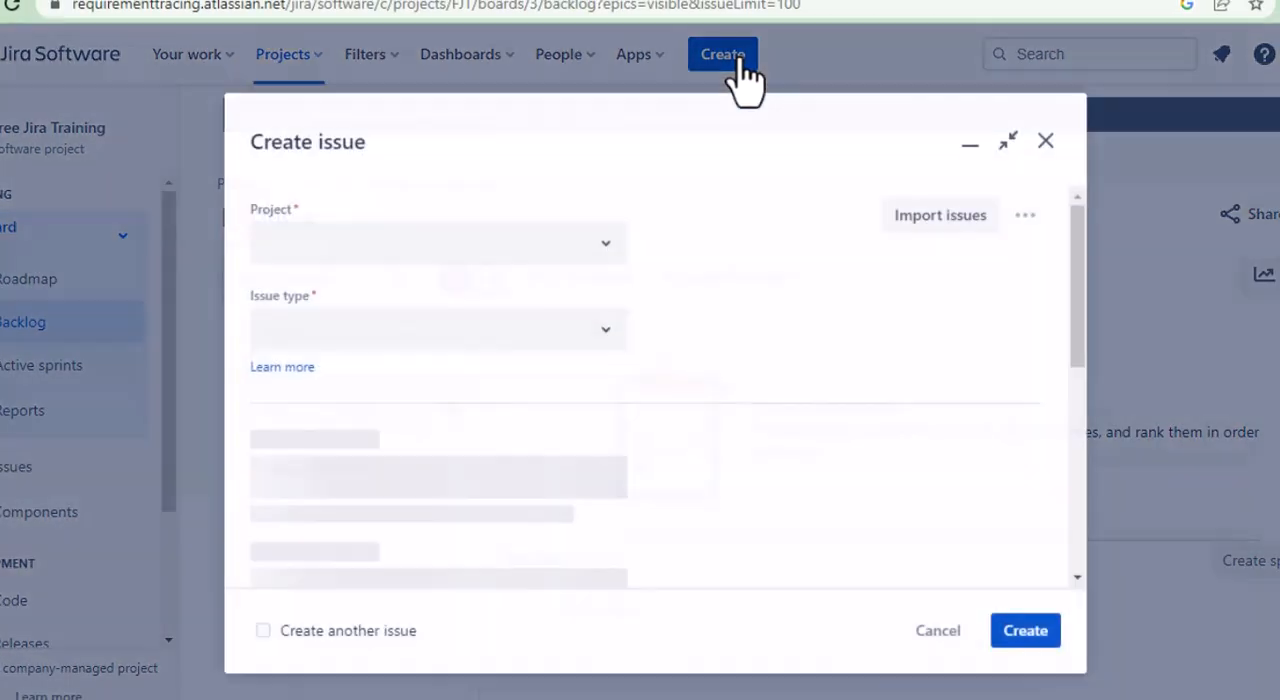
pyautogui.click(607, 330)
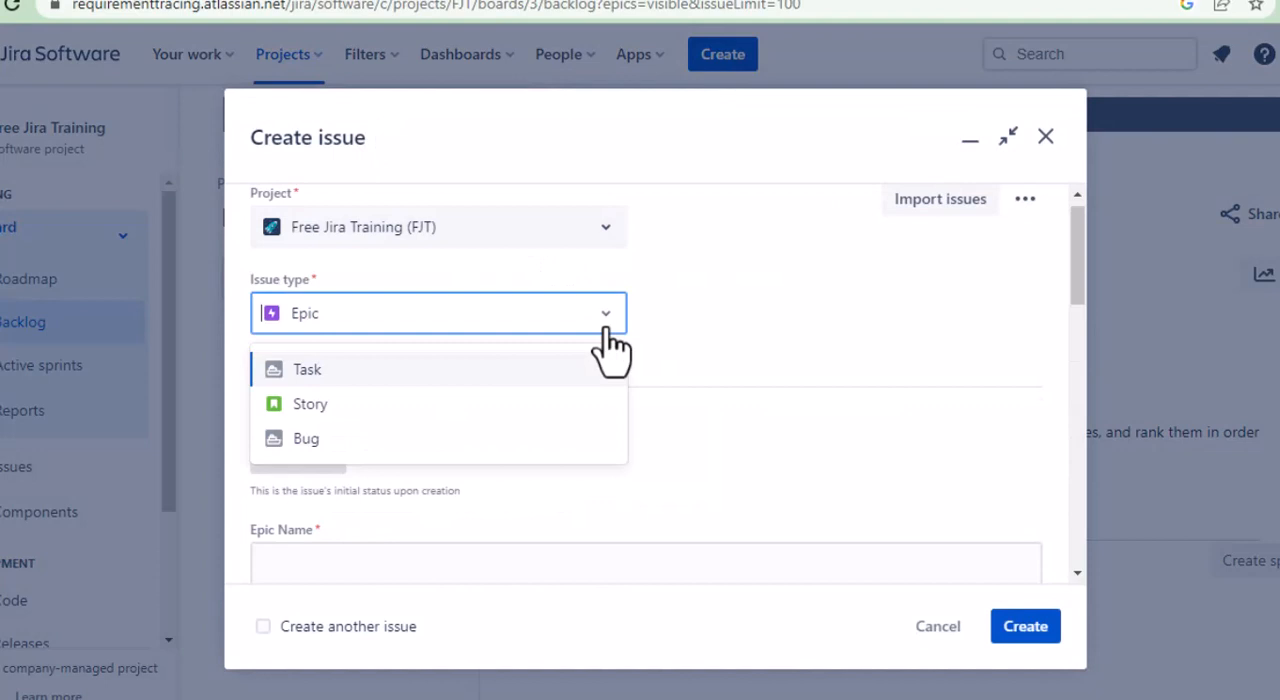
pyautogui.click(371, 405)
pyautogui.scroll(-3, 583, 434)
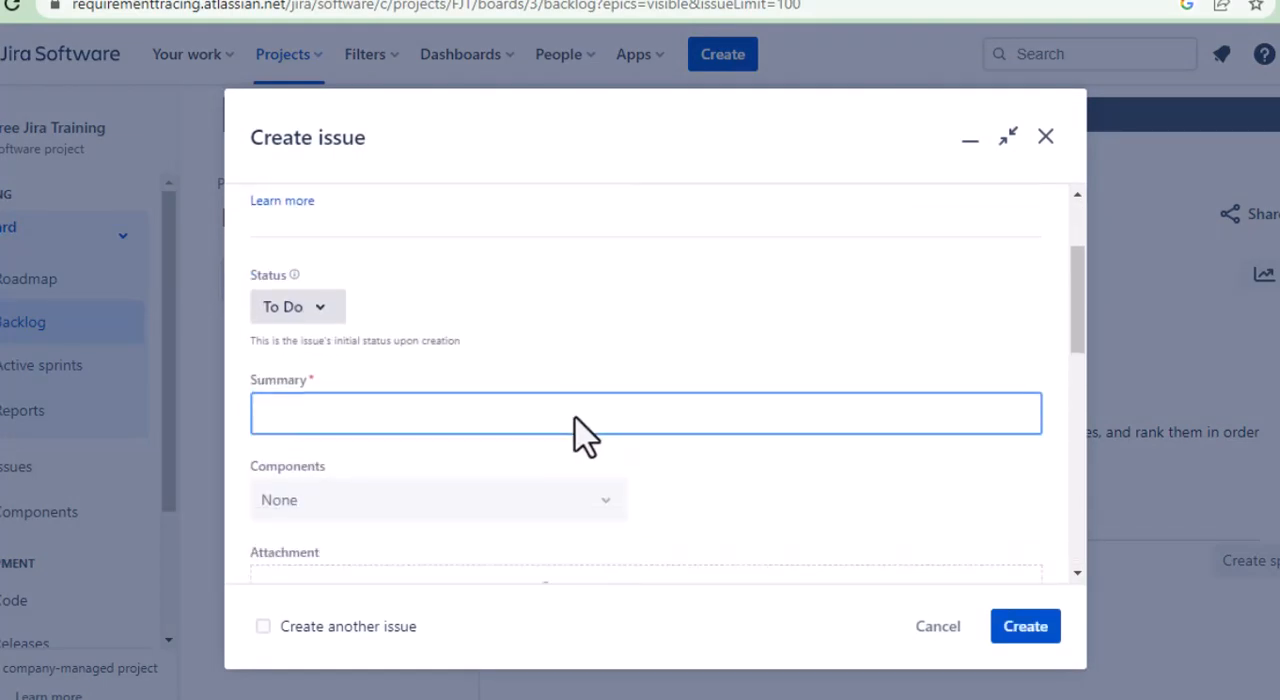
pyautogui.click(390, 346)
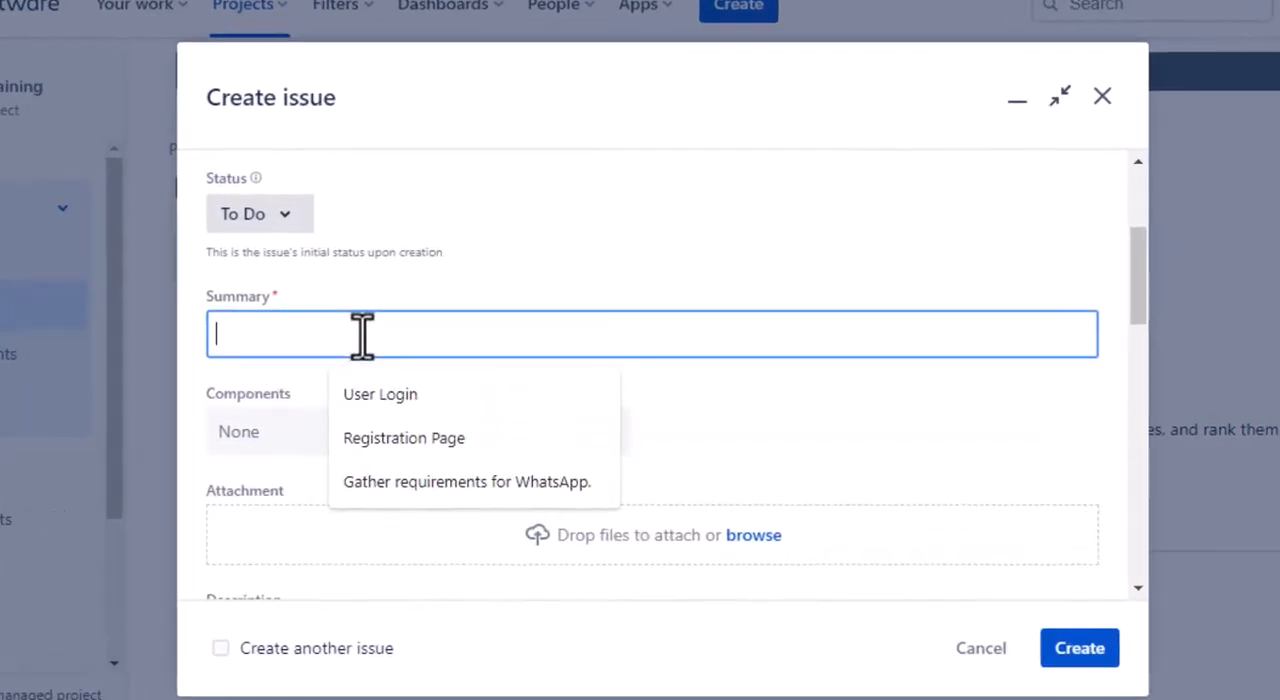
pyautogui.write('Cap')
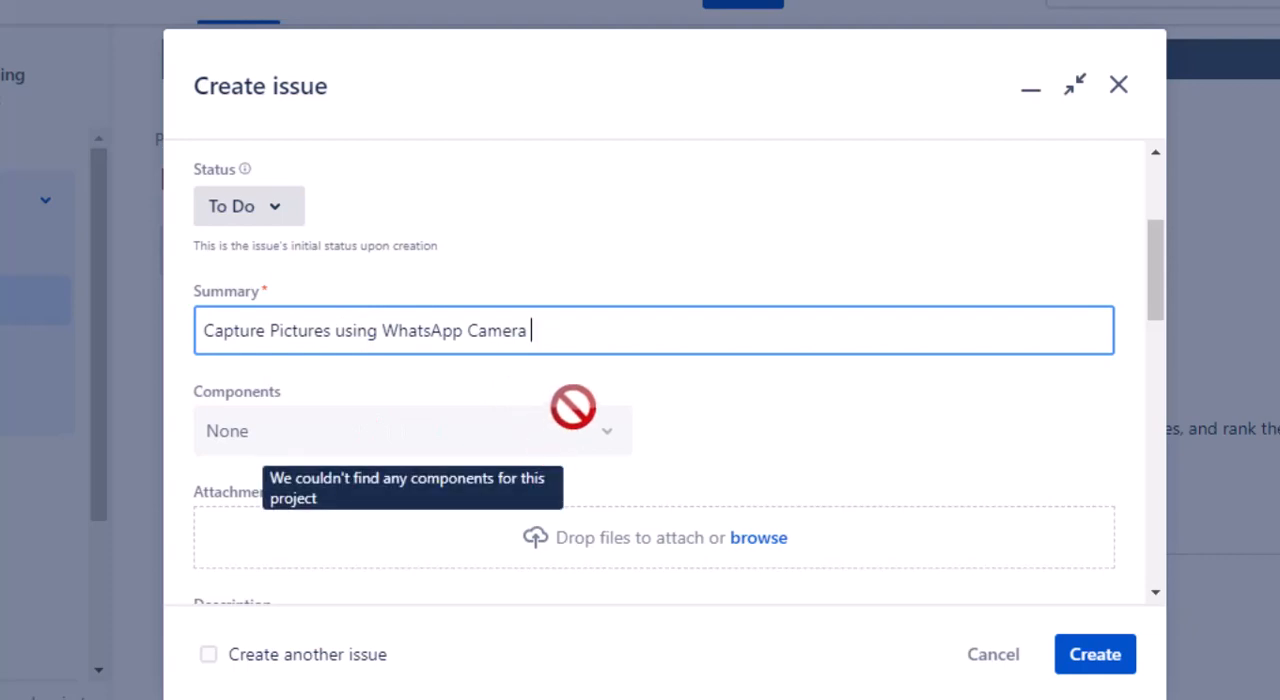
# Link the camera story to the WhatsApp Requirements epic, create it and reload the backlog.
pyautogui.scroll(-4, 575, 406)
pyautogui.scroll(3, 590, 420)
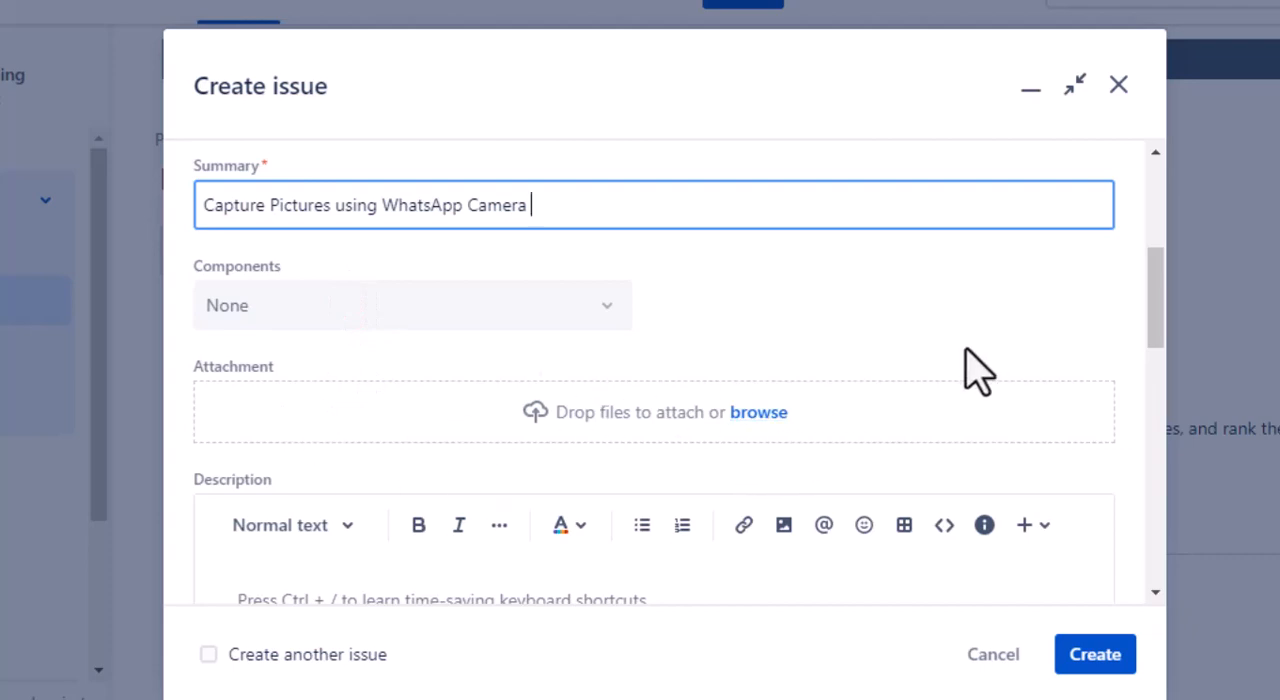
pyautogui.scroll(-3, 670, 430)
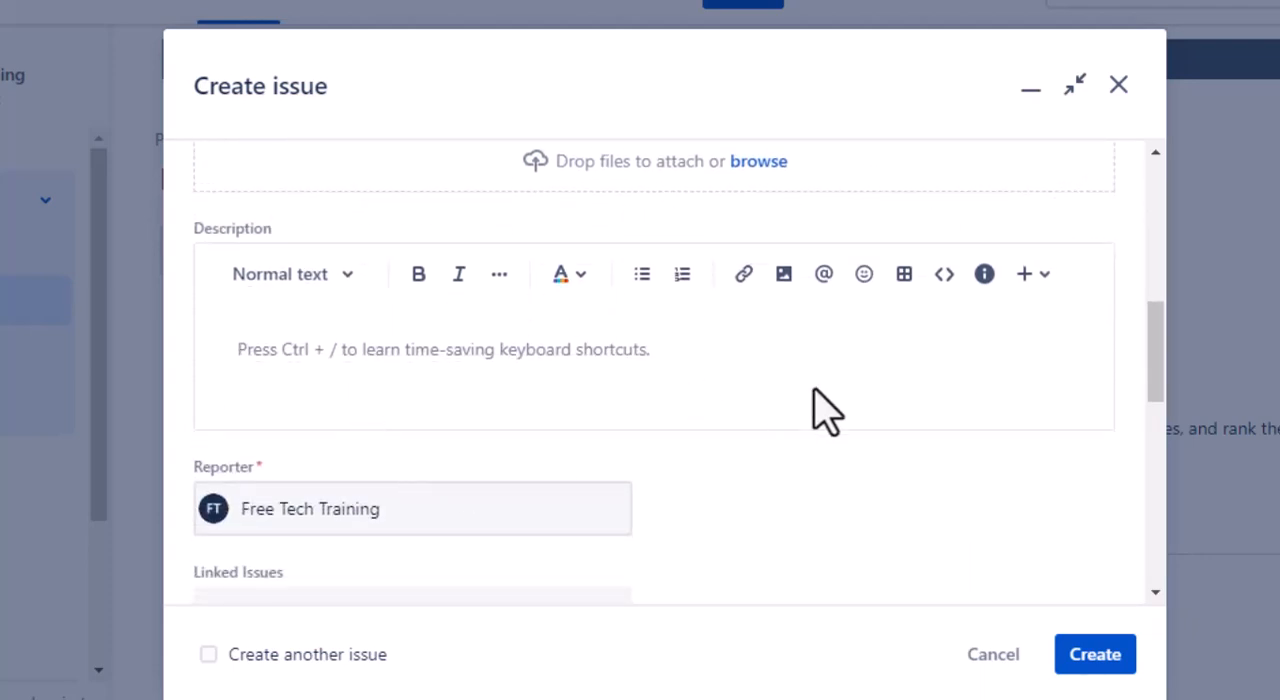
pyautogui.scroll(-3, 790, 465)
pyautogui.scroll(-6, 792, 472)
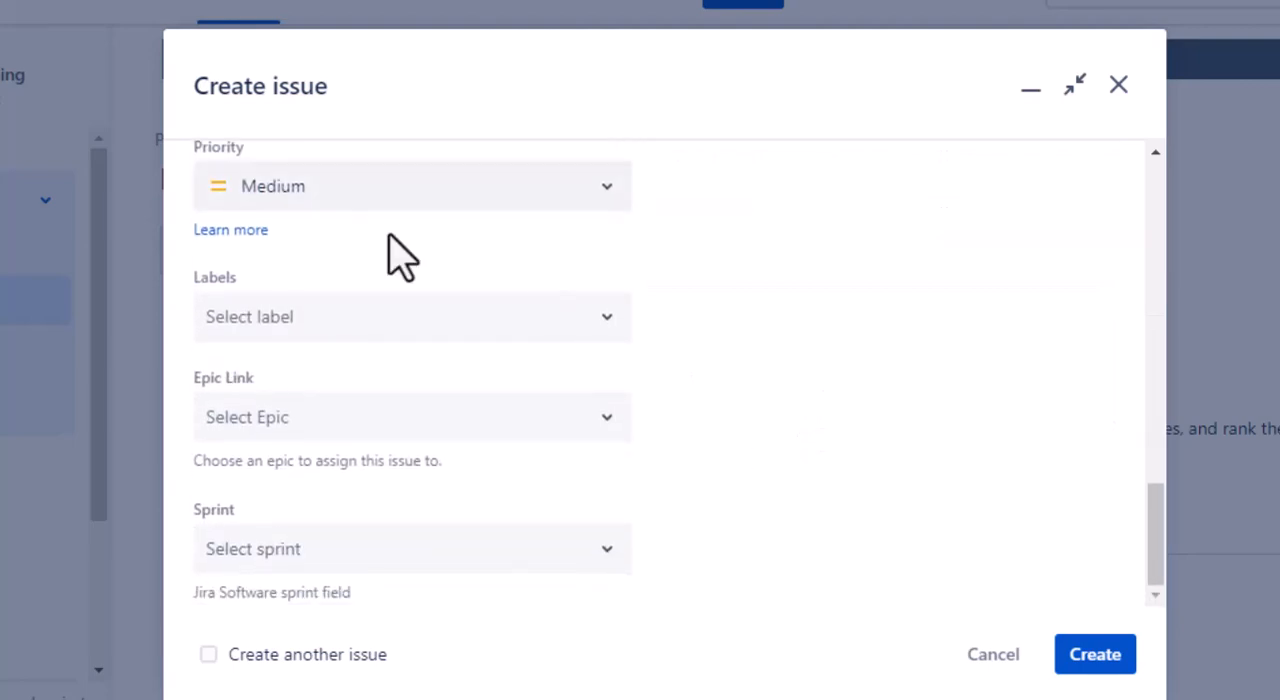
pyautogui.click(601, 423)
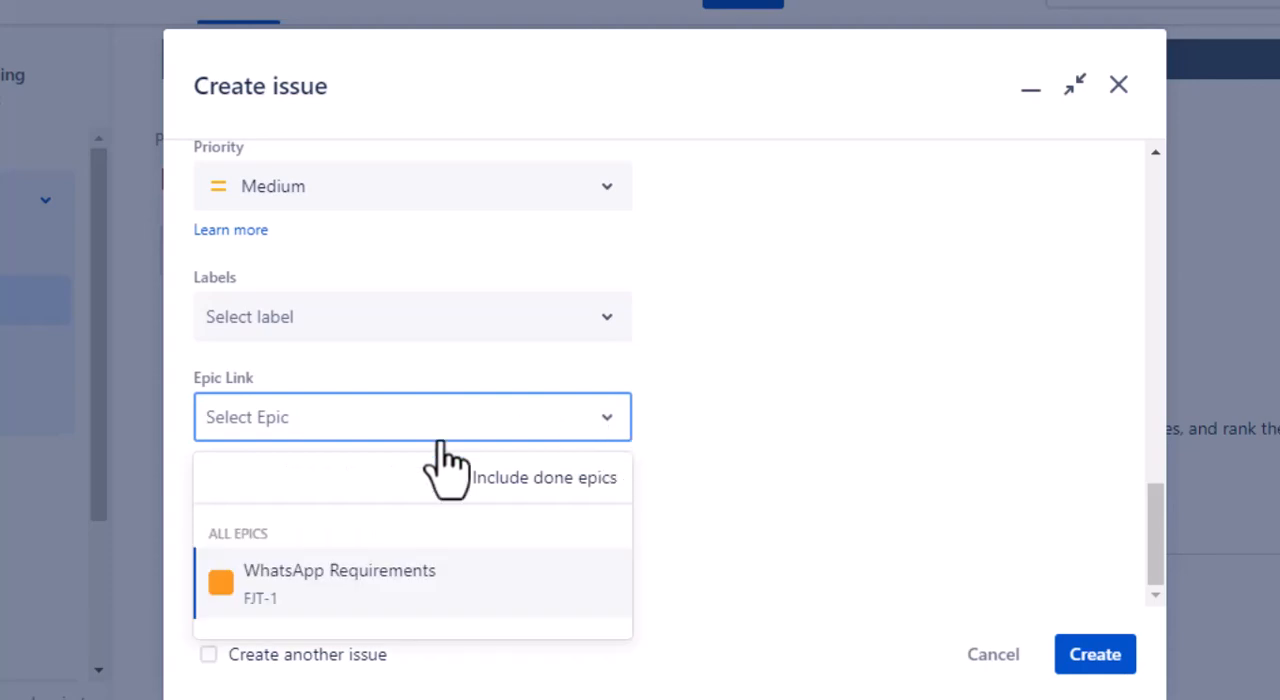
pyautogui.click(360, 586)
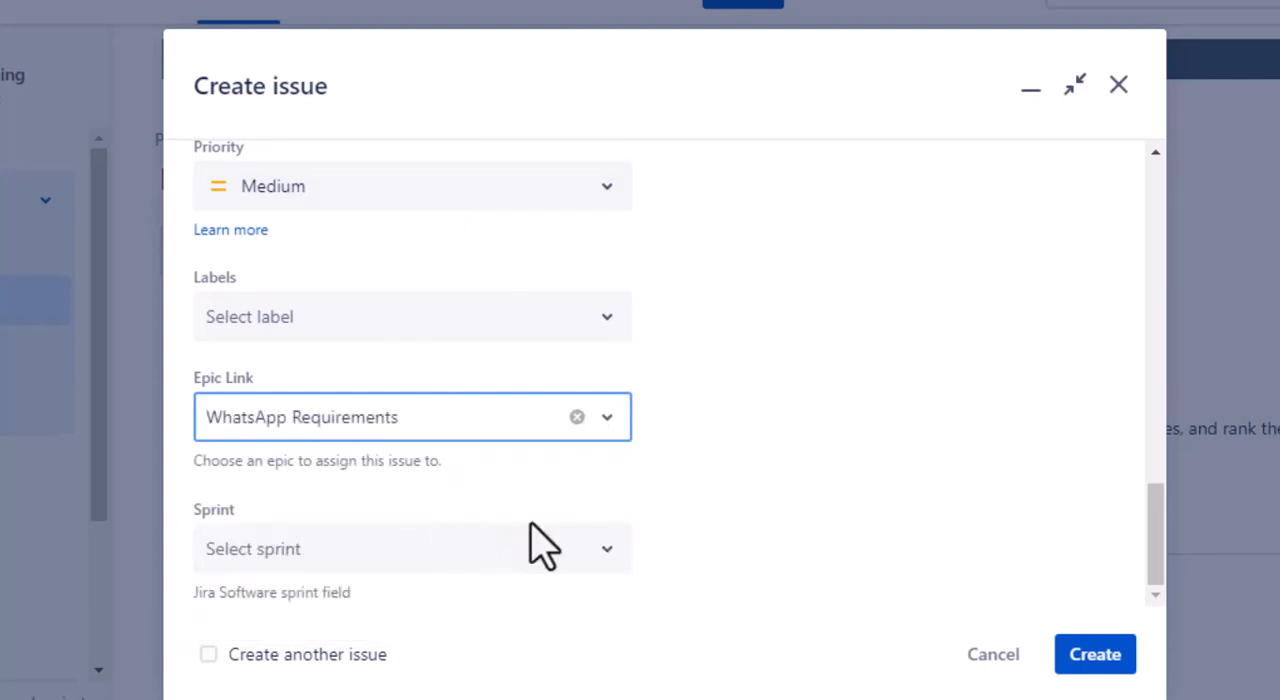
pyautogui.click(1101, 658)
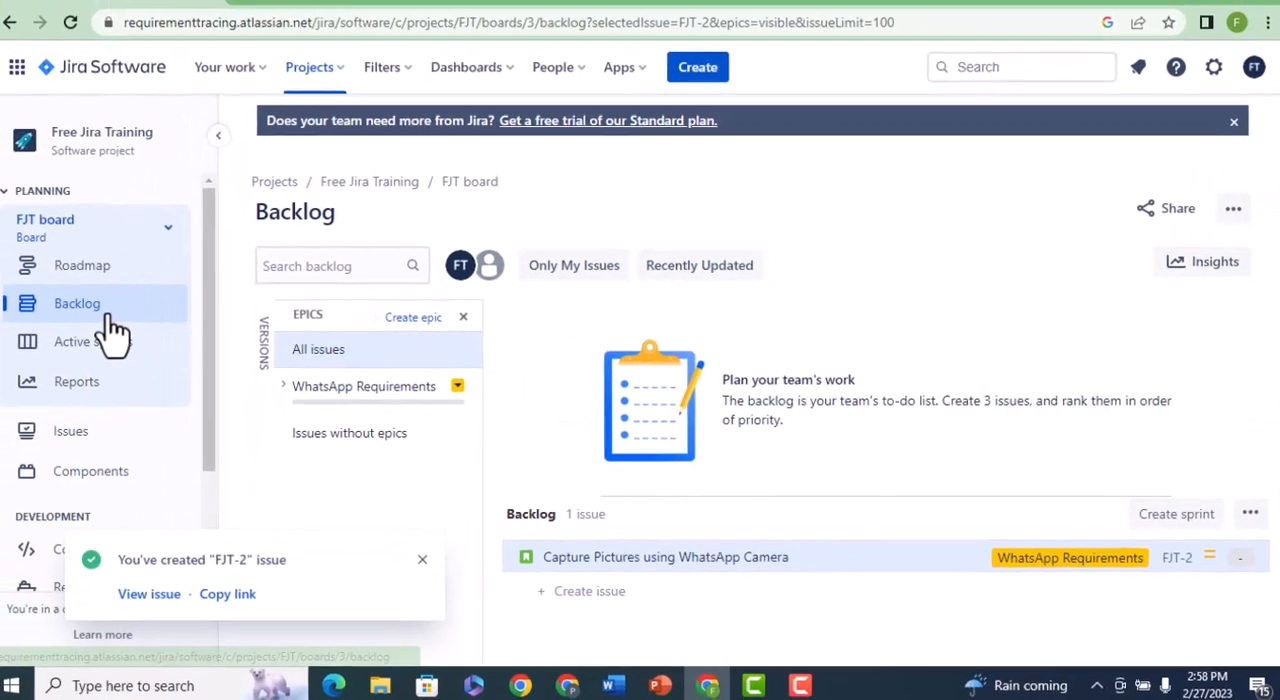
pyautogui.click(115, 327)
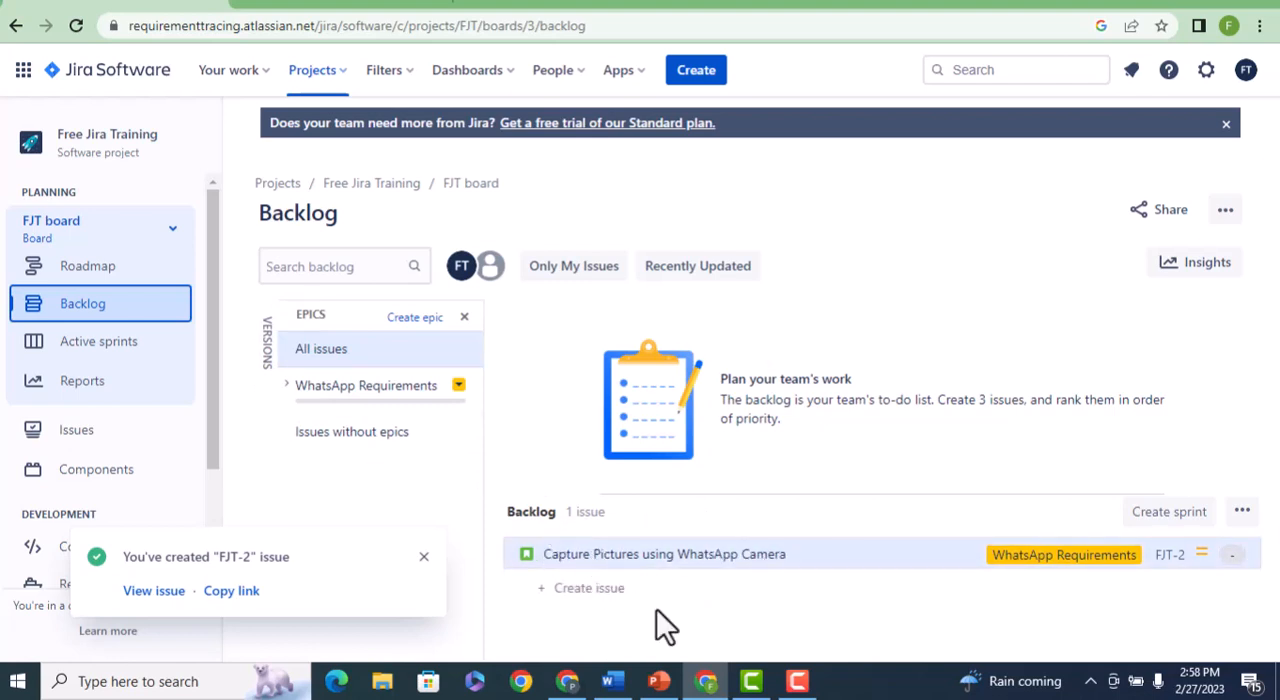
# Start another story with the summary "Send Messages to other WhatsApp Numbers".
pyautogui.click(812, 563)
pyautogui.click(698, 72)
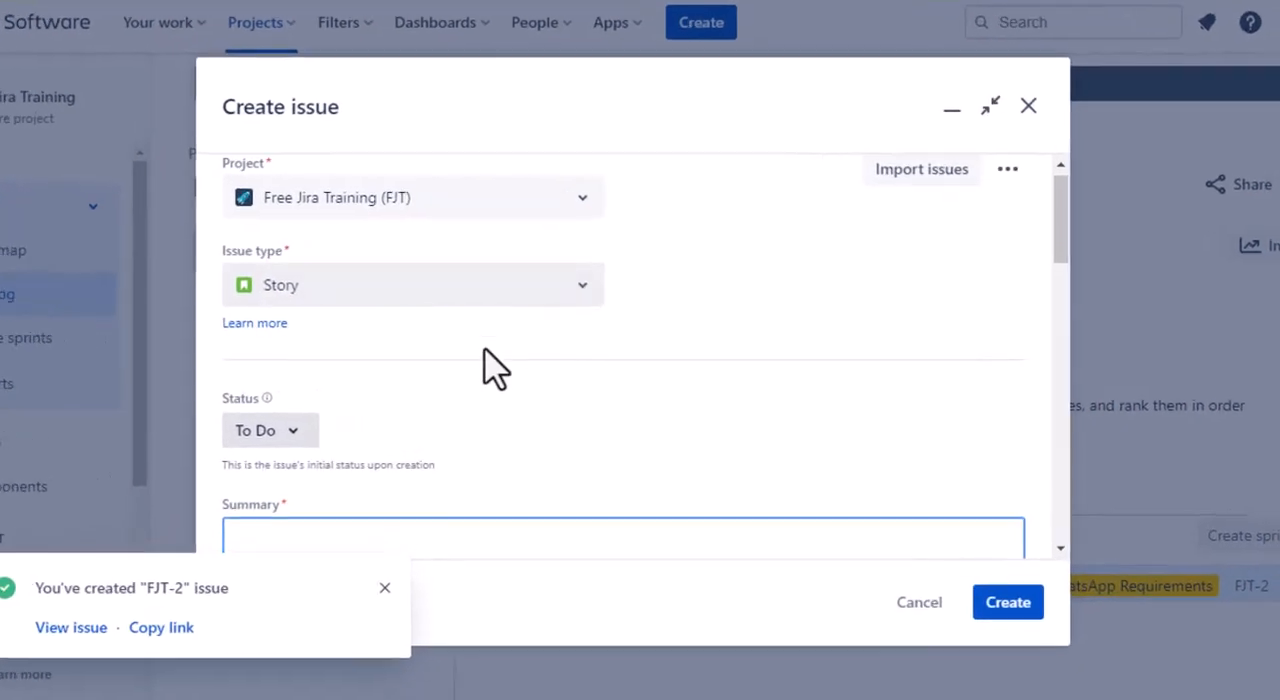
pyautogui.scroll(-3, 511, 365)
pyautogui.click(383, 322)
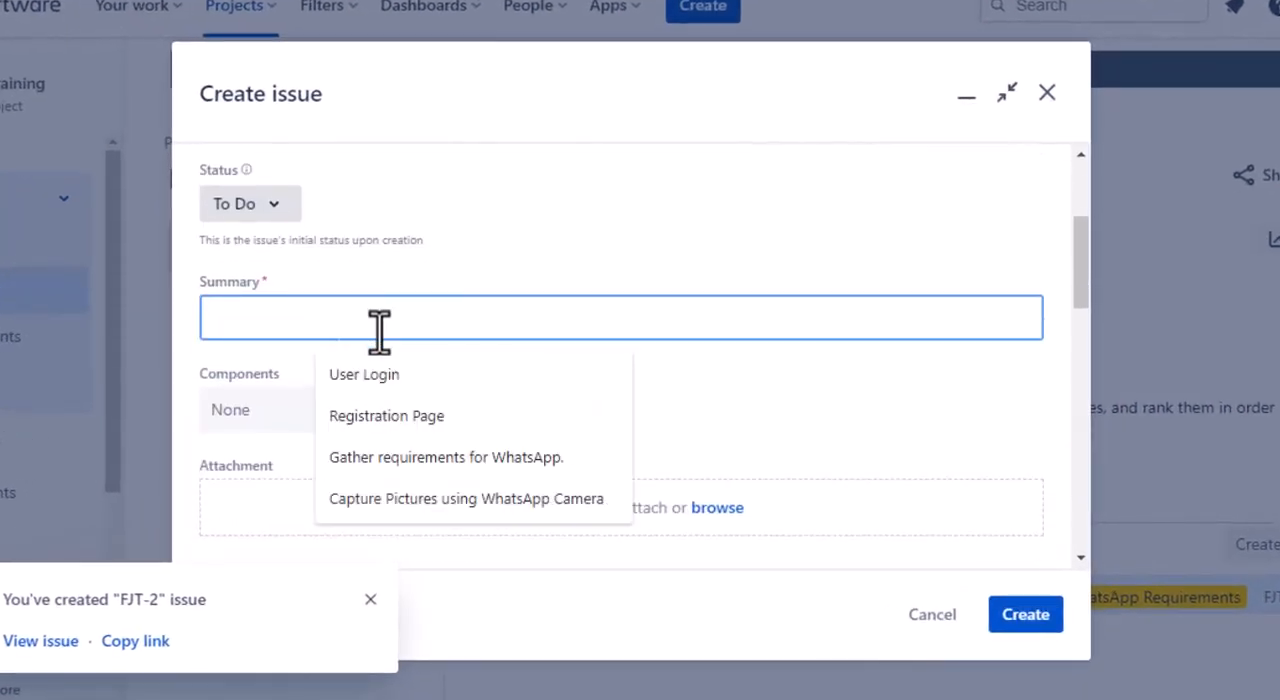
pyautogui.write('Sen')
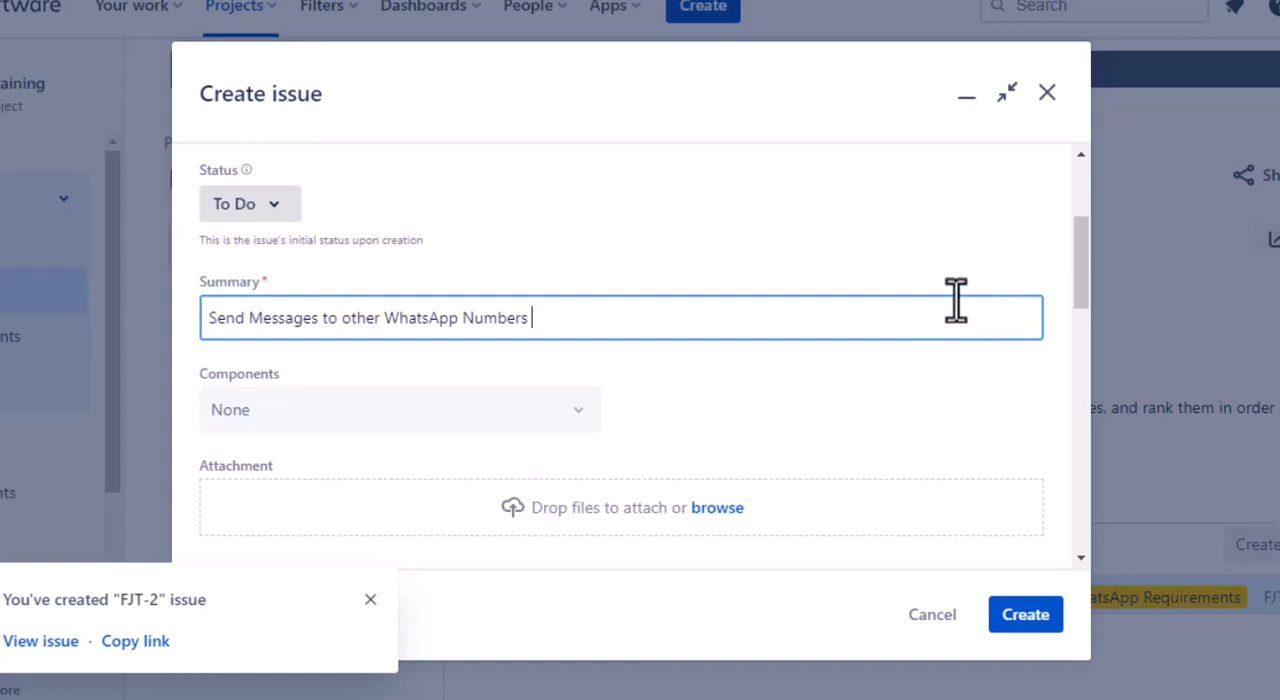
# Link the messaging story to the WhatsApp Requirements epic, create it and show all issues in the backlog.
pyautogui.scroll(-3, 920, 337)
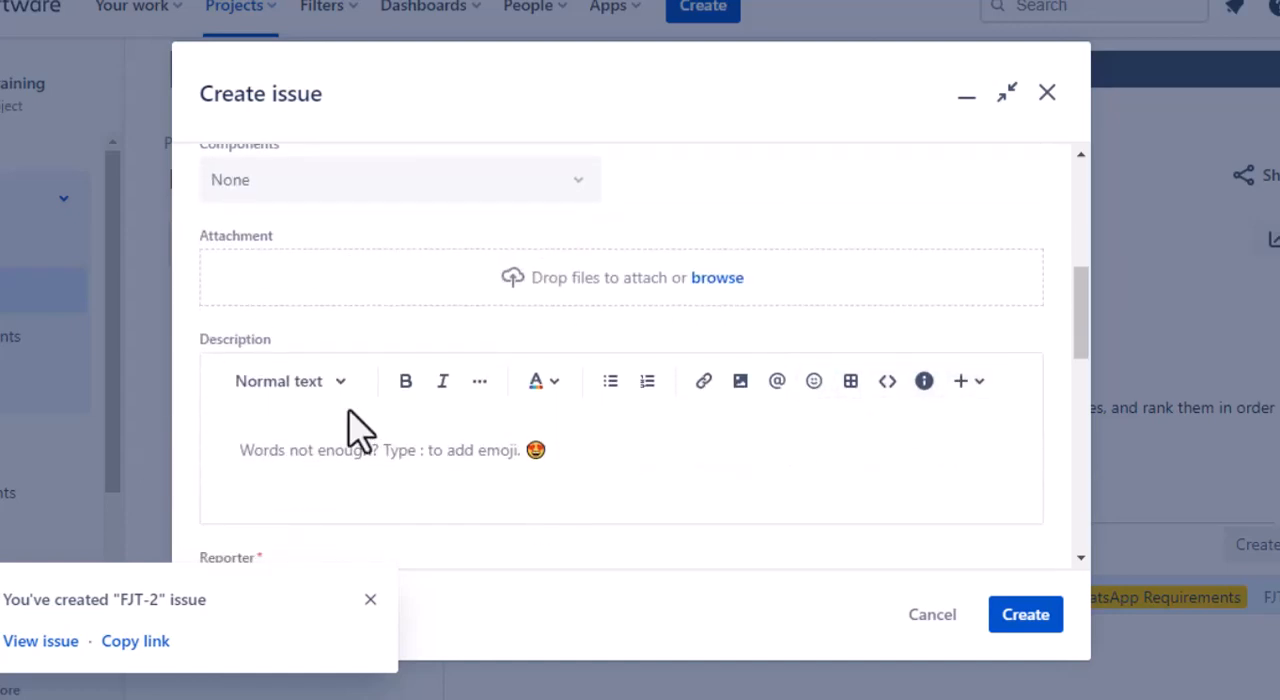
pyautogui.scroll(-5, 570, 460)
pyautogui.scroll(-6, 531, 477)
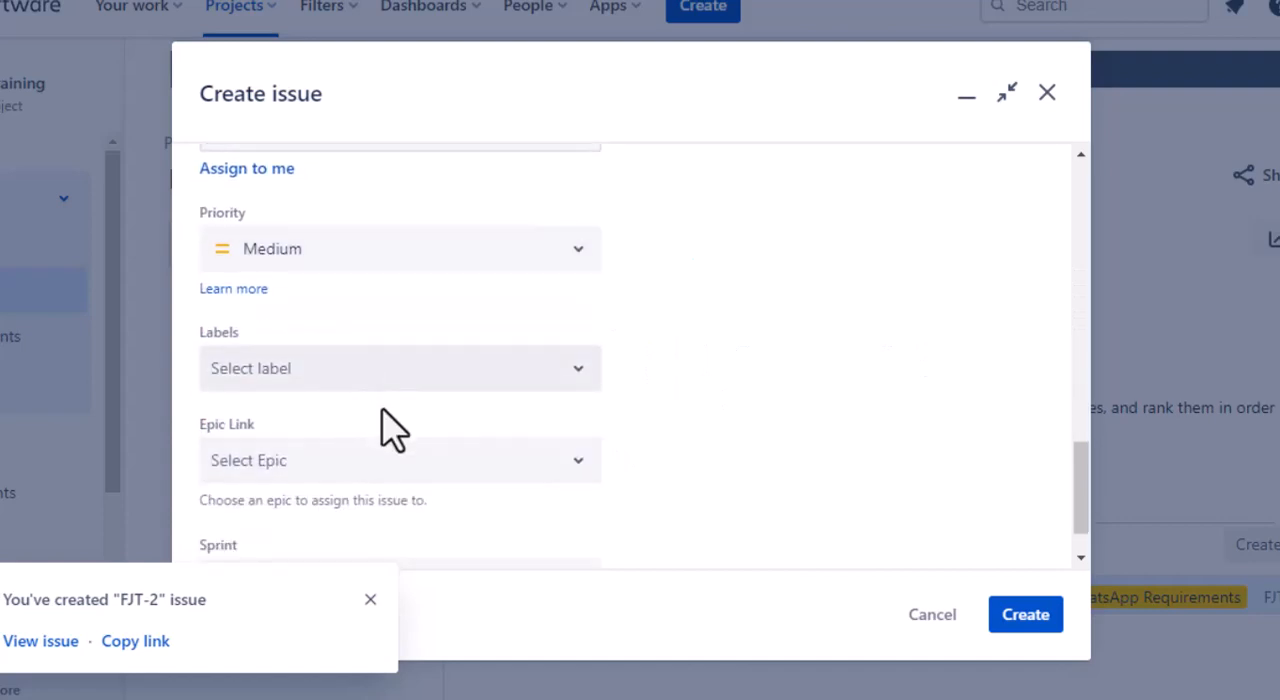
pyautogui.click(400, 470)
pyautogui.scroll(-1, 575, 480)
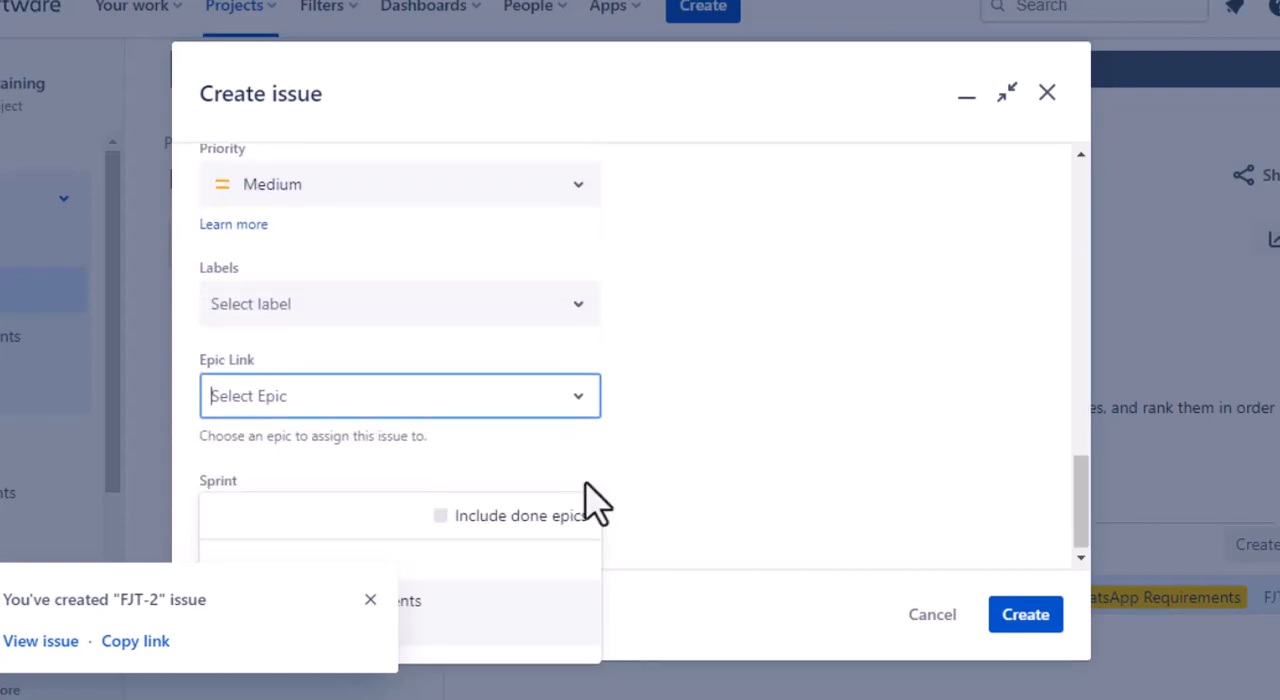
pyautogui.click(370, 600)
pyautogui.click(352, 410)
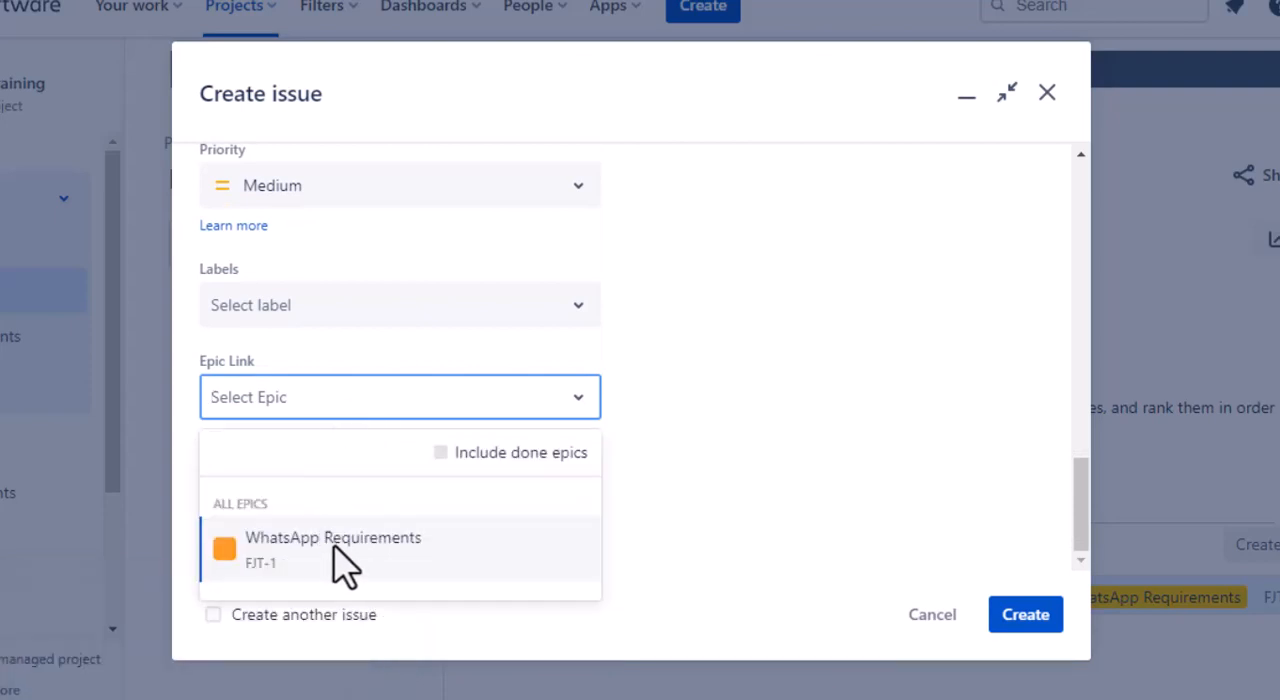
pyautogui.click(340, 550)
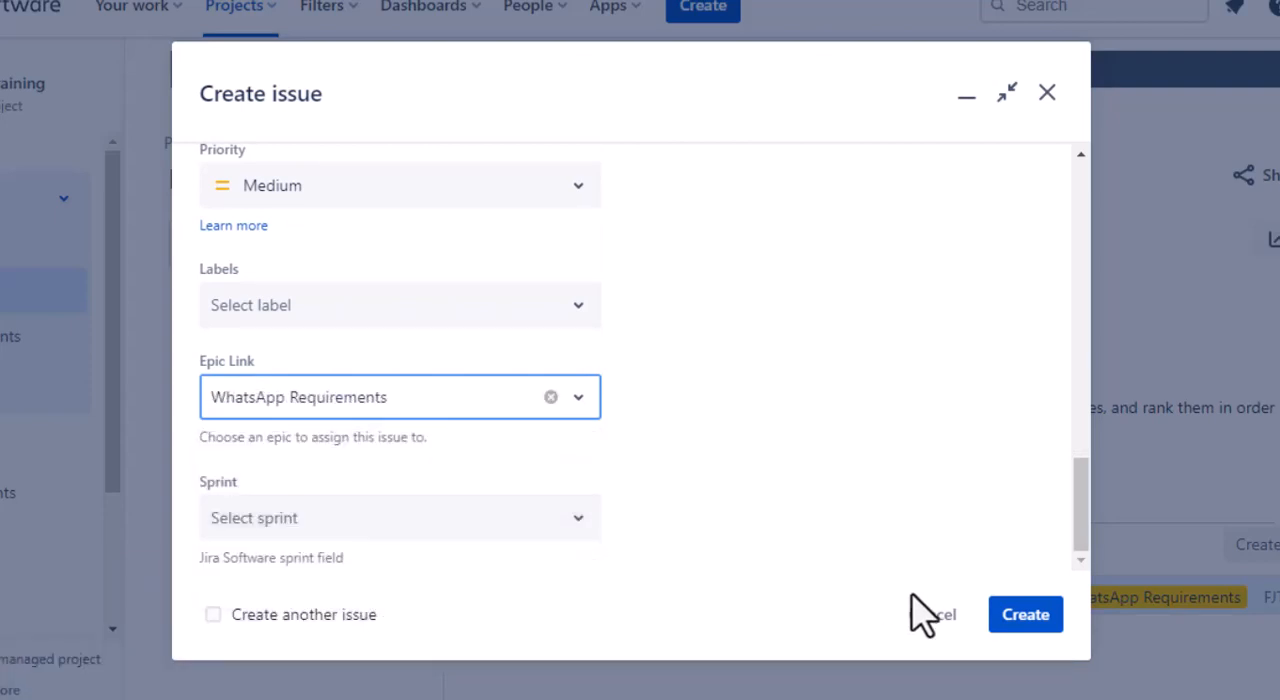
pyautogui.click(1000, 628)
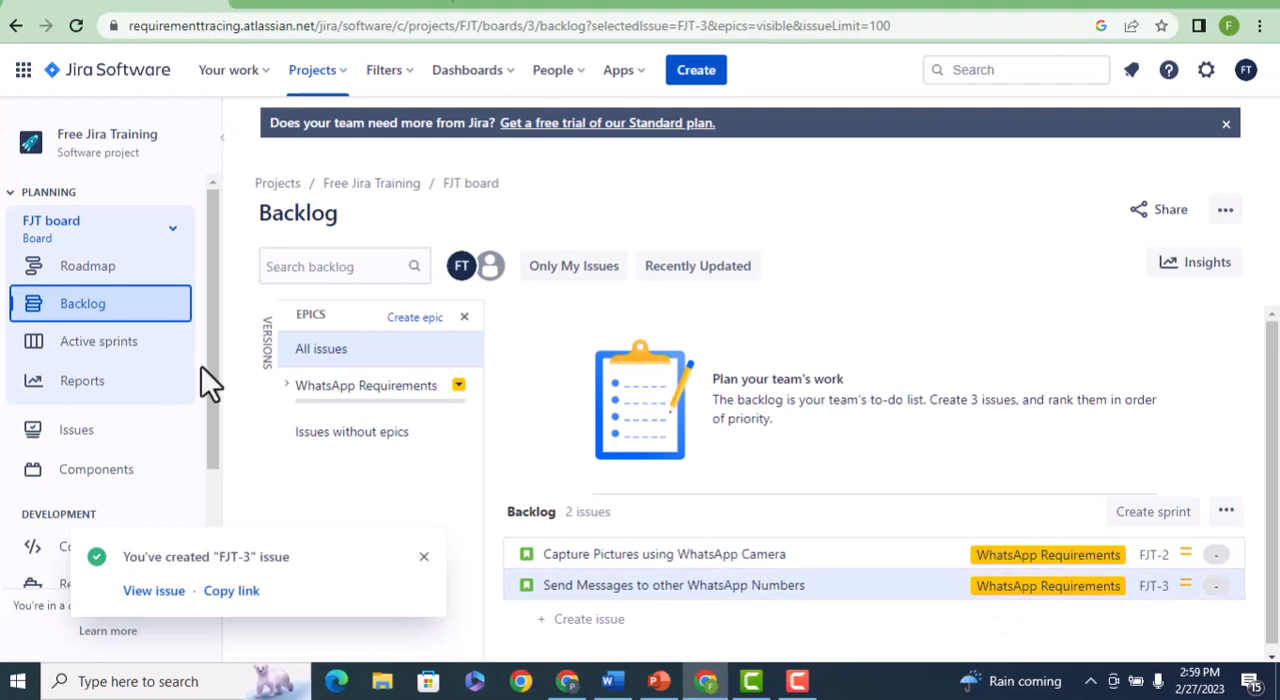
pyautogui.click(308, 350)
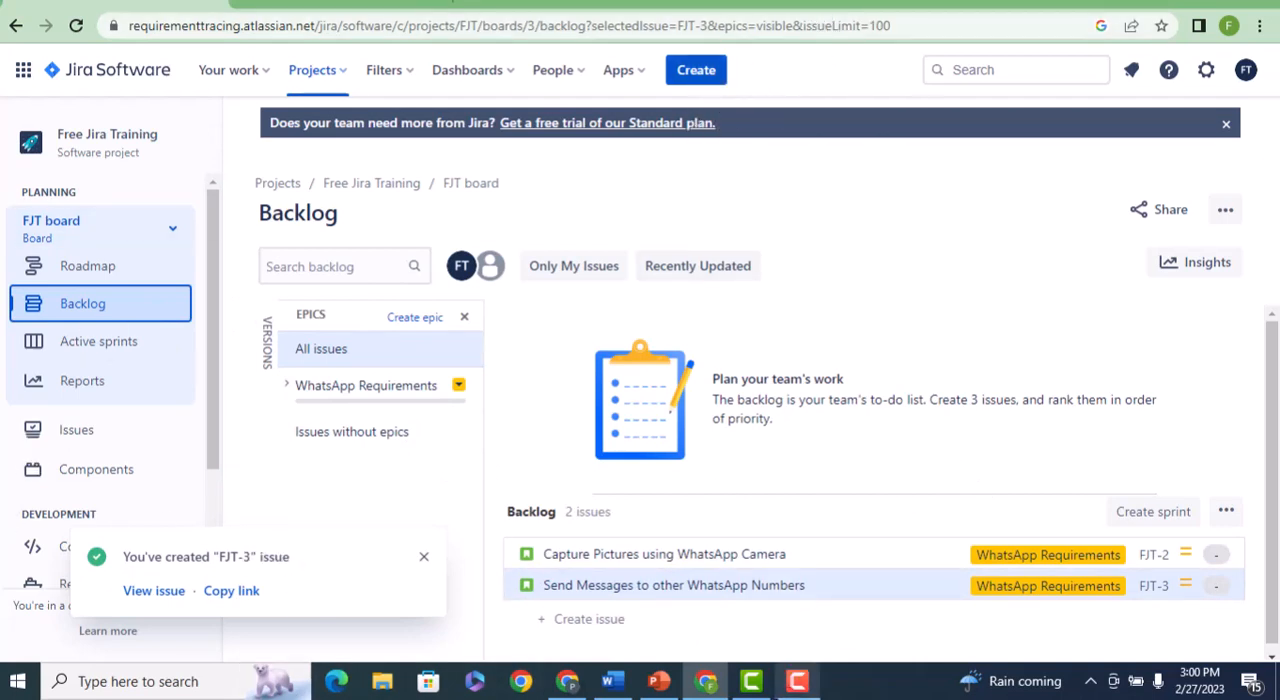
pyautogui.click(659, 683)
pyautogui.click(104, 466)
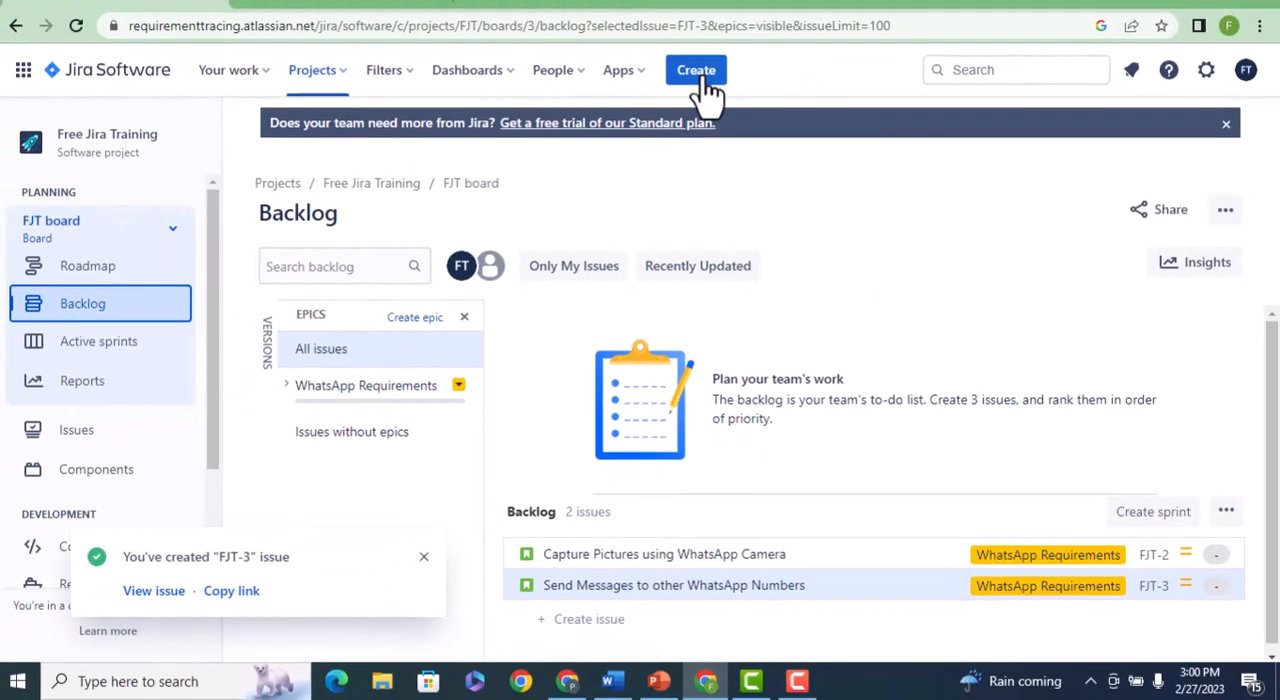
# Start a new issue of type Task in the Free Jira Training project.
pyautogui.click(706, 82)
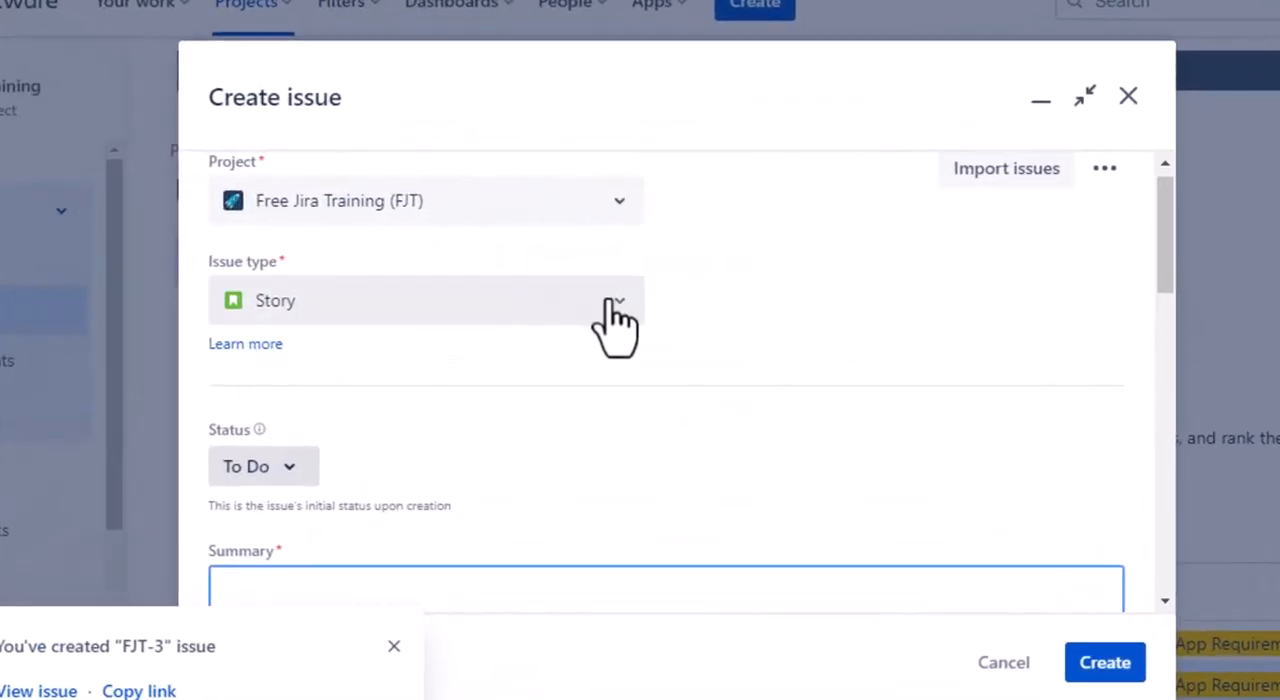
pyautogui.click(607, 302)
pyautogui.click(304, 368)
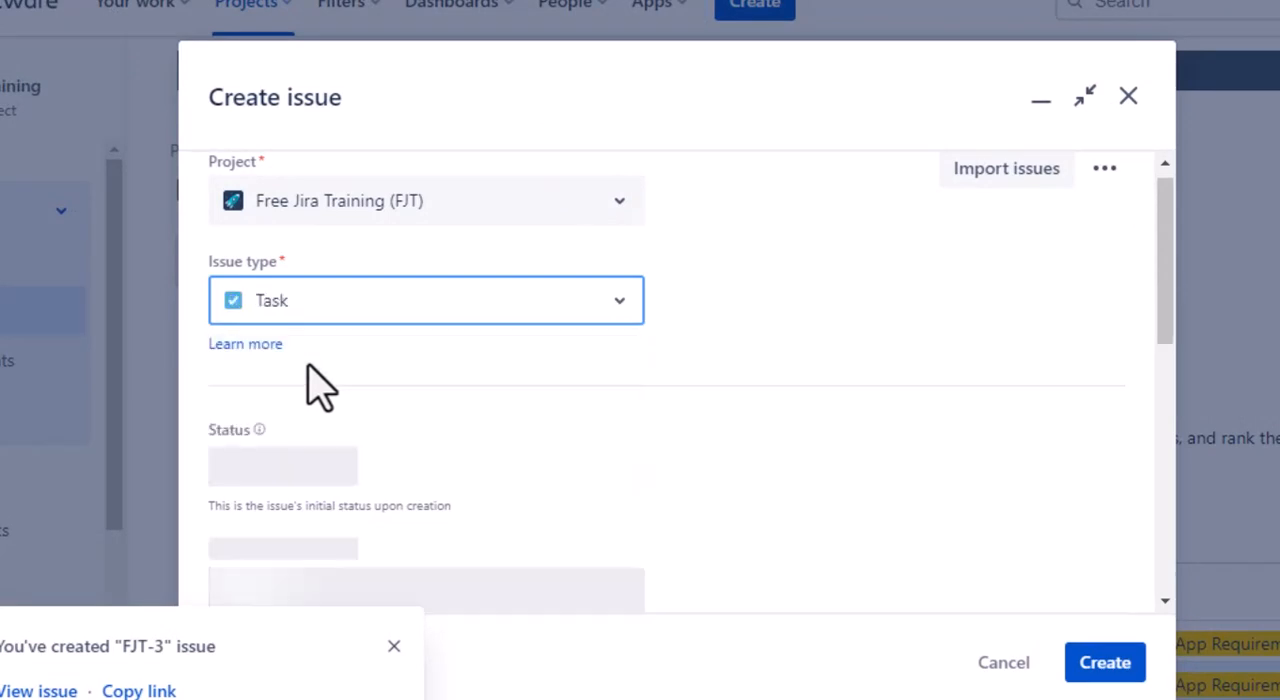
# Enter the task's summary as "Development task - Developer needs to code inorder to capture pictures .".
pyautogui.scroll(-6, 809, 280)
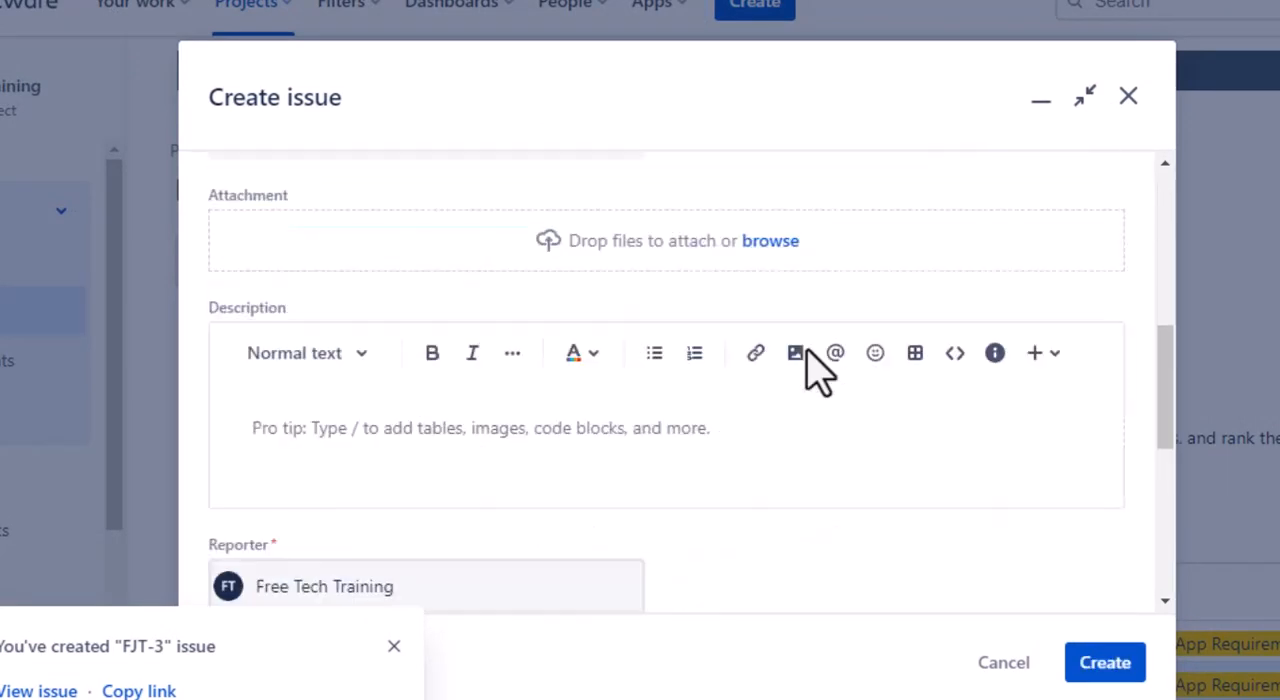
pyautogui.scroll(5, 806, 350)
pyautogui.click(449, 220)
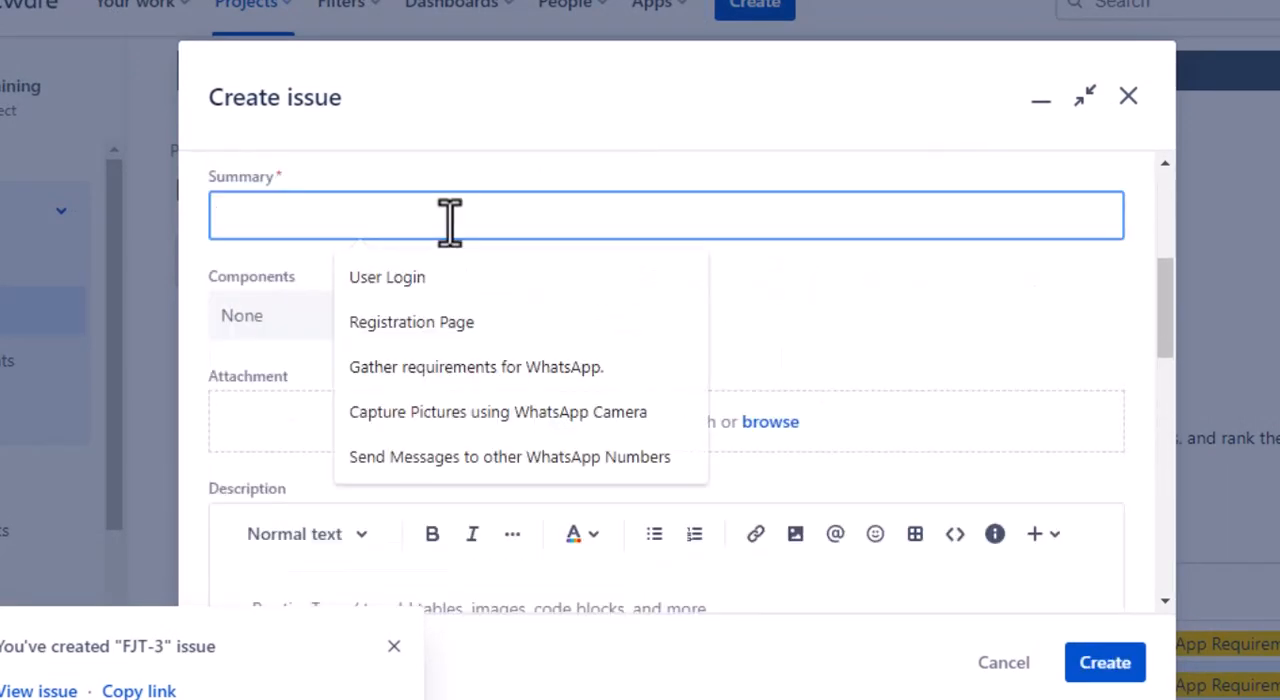
pyautogui.write('D')
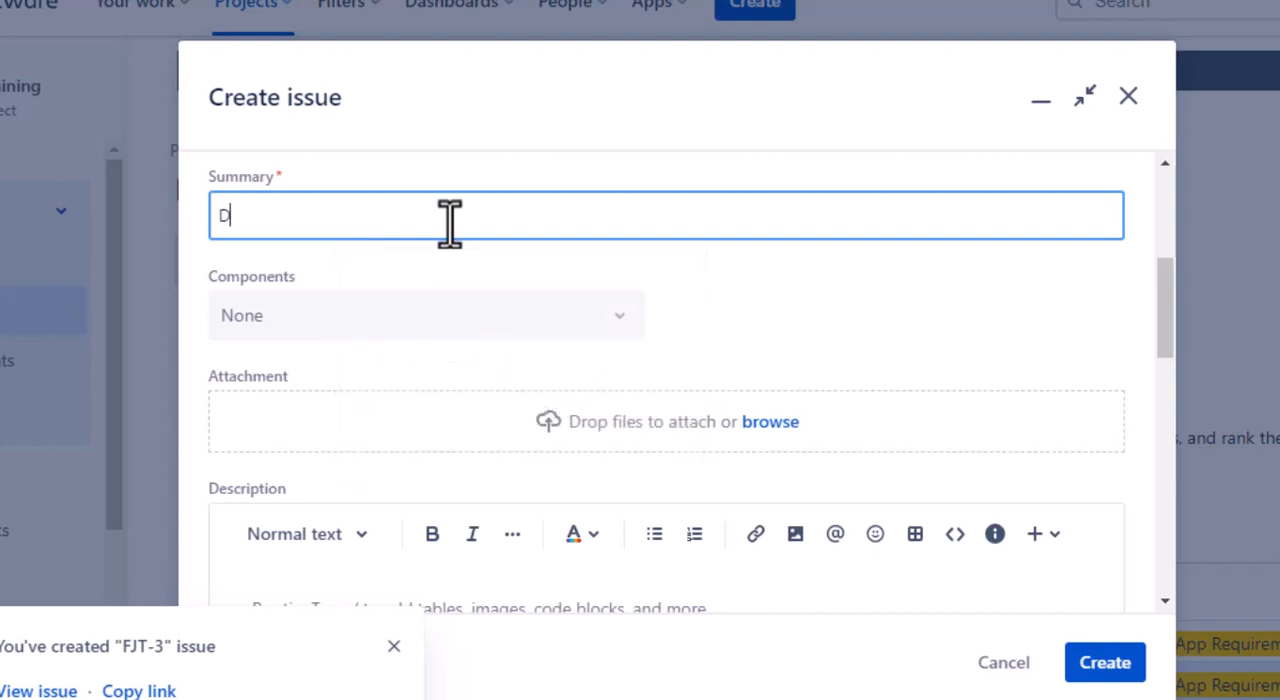
pyautogui.write('v')
pyautogui.press('BackSpace')
pyautogui.write('evelopment ')
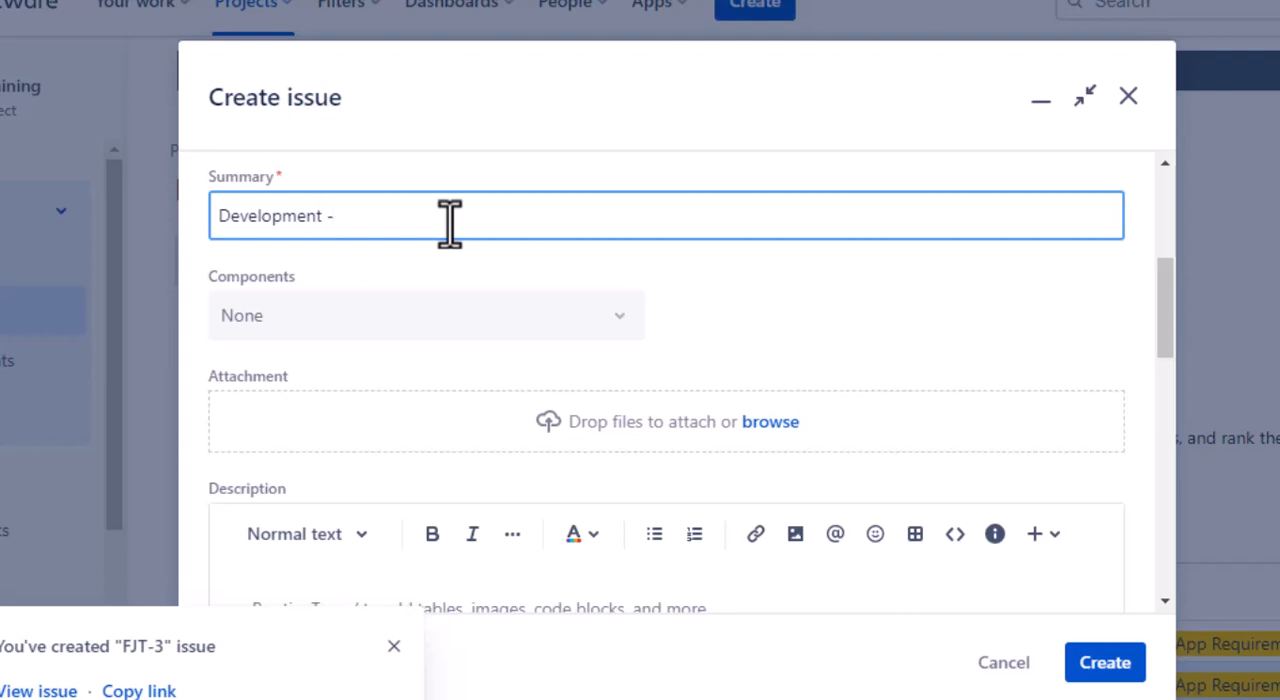
pyautogui.write(' TAs')
pyautogui.press('BackSpace')
pyautogui.press('BackSpace')
pyautogui.write('task - Dve')
pyautogui.press('BackSpace')
pyautogui.write('evelop')
pyautogui.press('BackSpace')
pyautogui.press('BackSpace')
pyautogui.press('BackSpace')
pyautogui.write('eveloper needs to c')
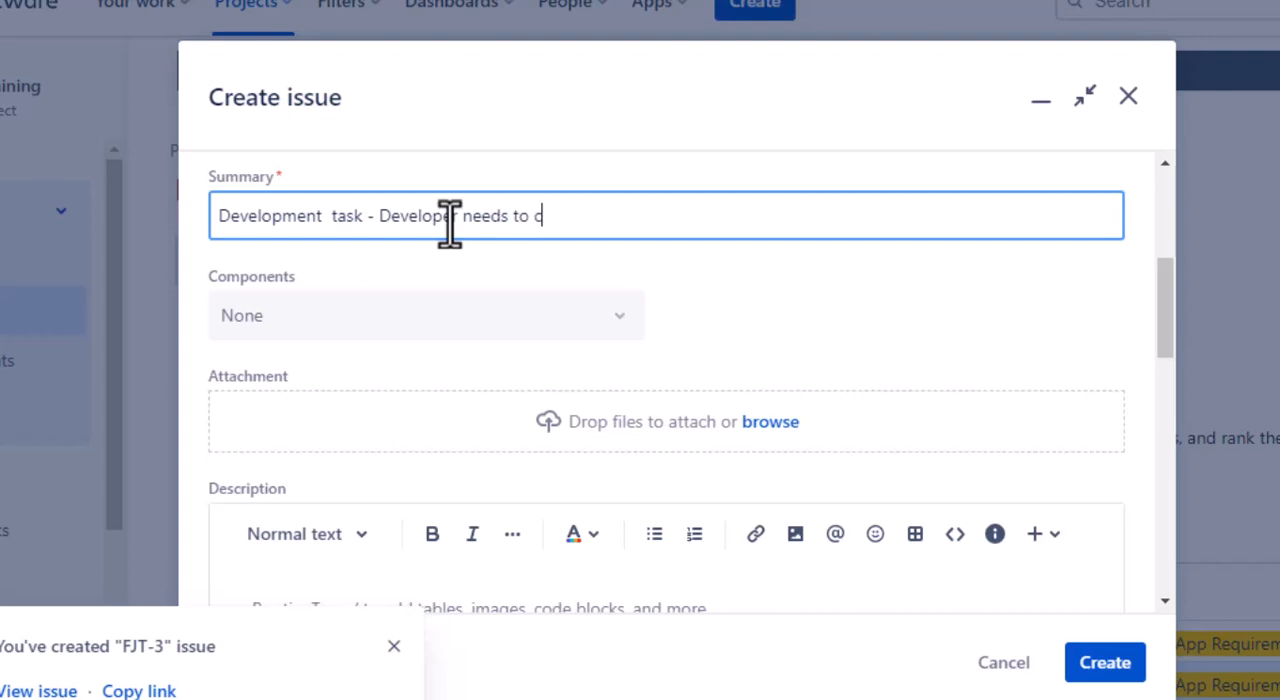
pyautogui.write('ode inorder to')
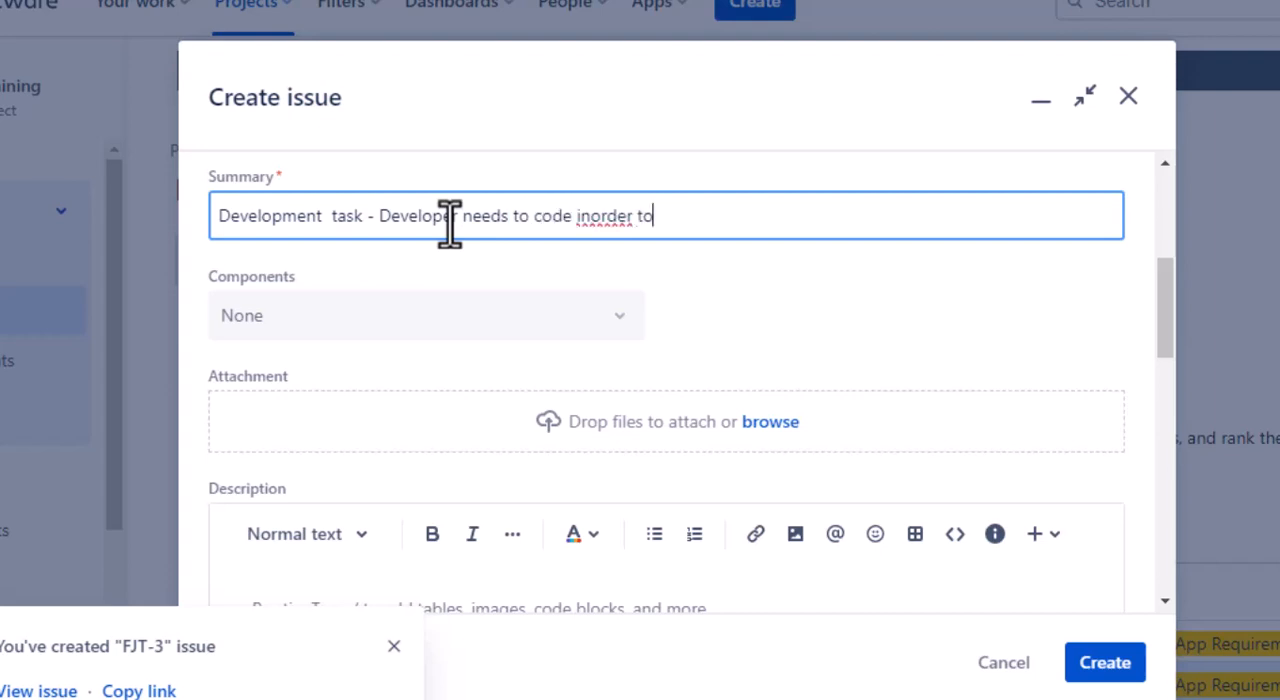
pyautogui.write(' capture pictures .')
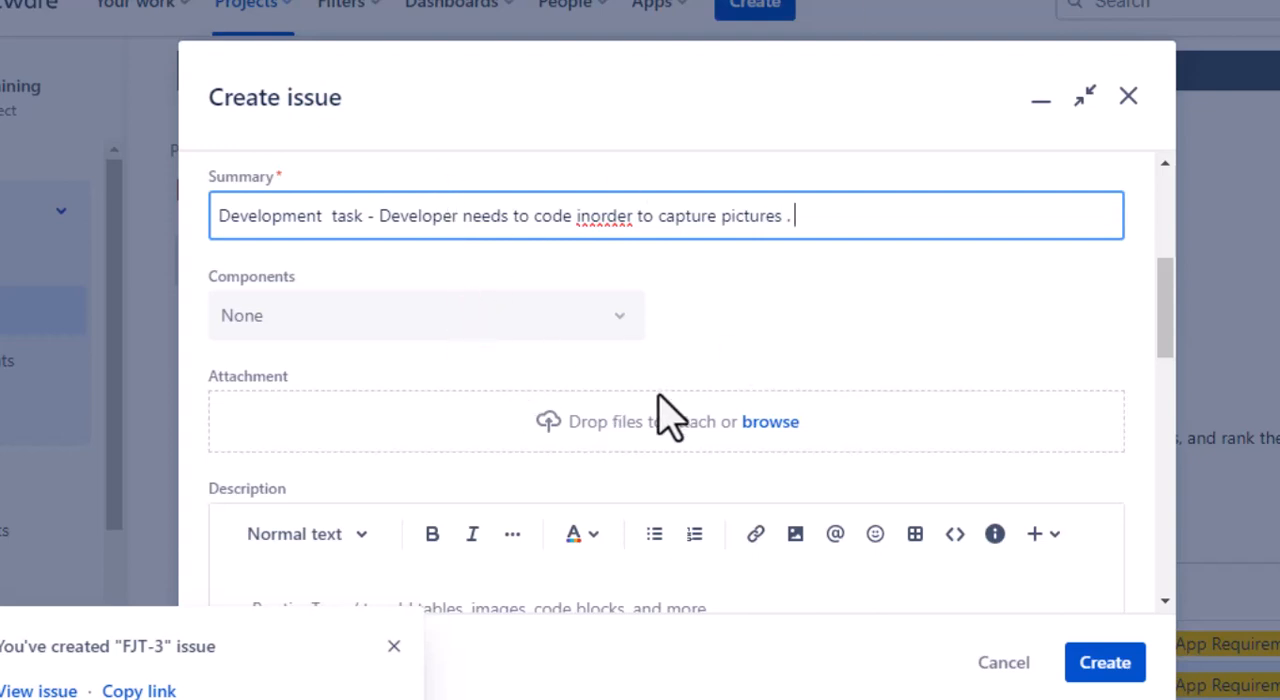
# Link the development task to the WhatsApp Requirements epic and create it.
pyautogui.scroll(-4, 662, 400)
pyautogui.scroll(1, 677, 386)
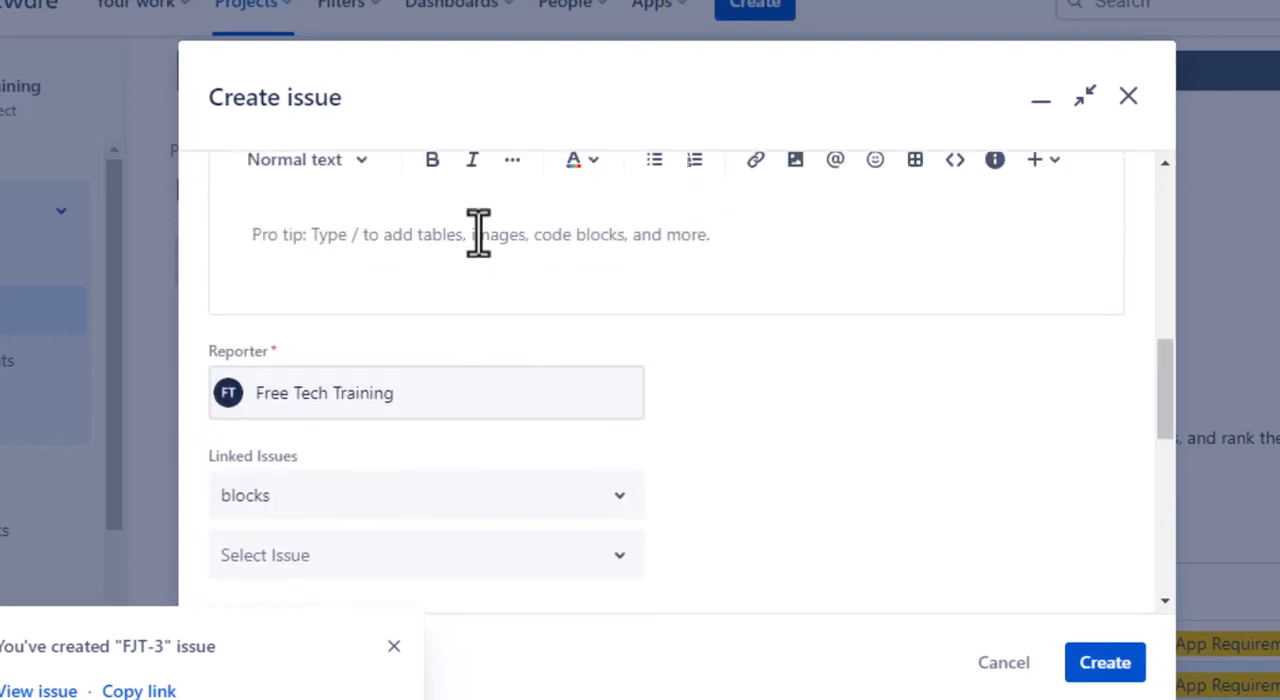
pyautogui.scroll(3, 528, 337)
pyautogui.scroll(-1, 455, 535)
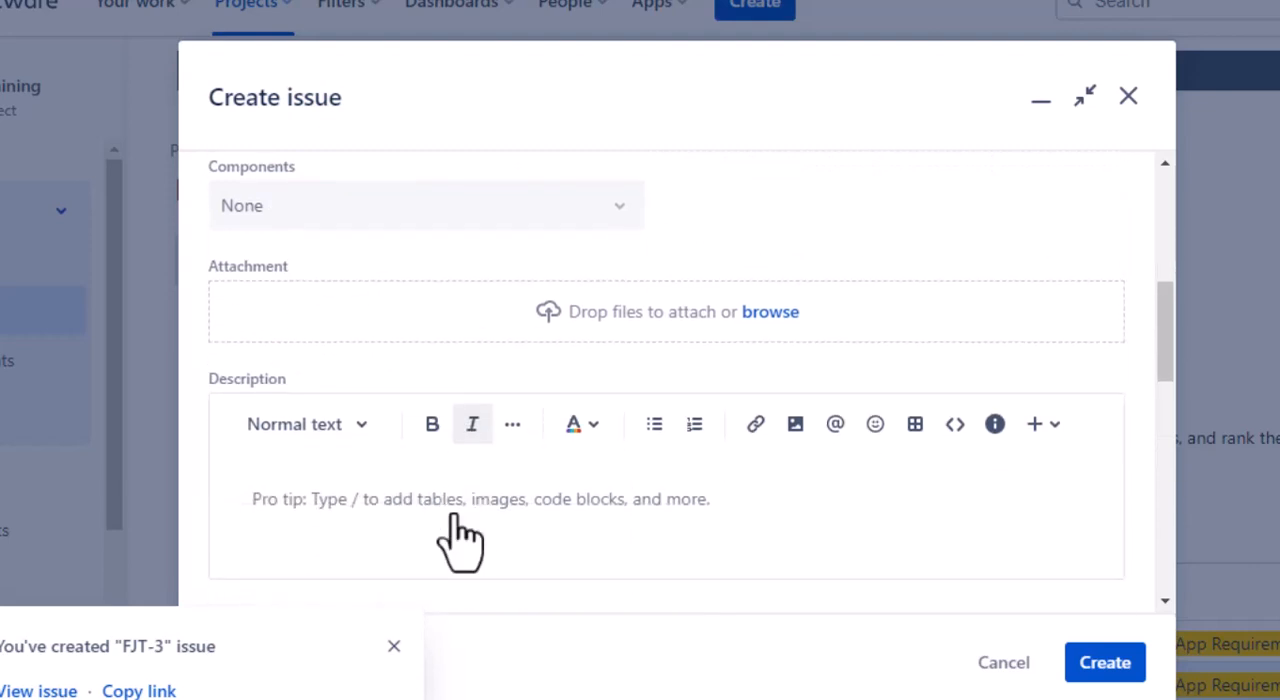
pyautogui.scroll(-3, 586, 471)
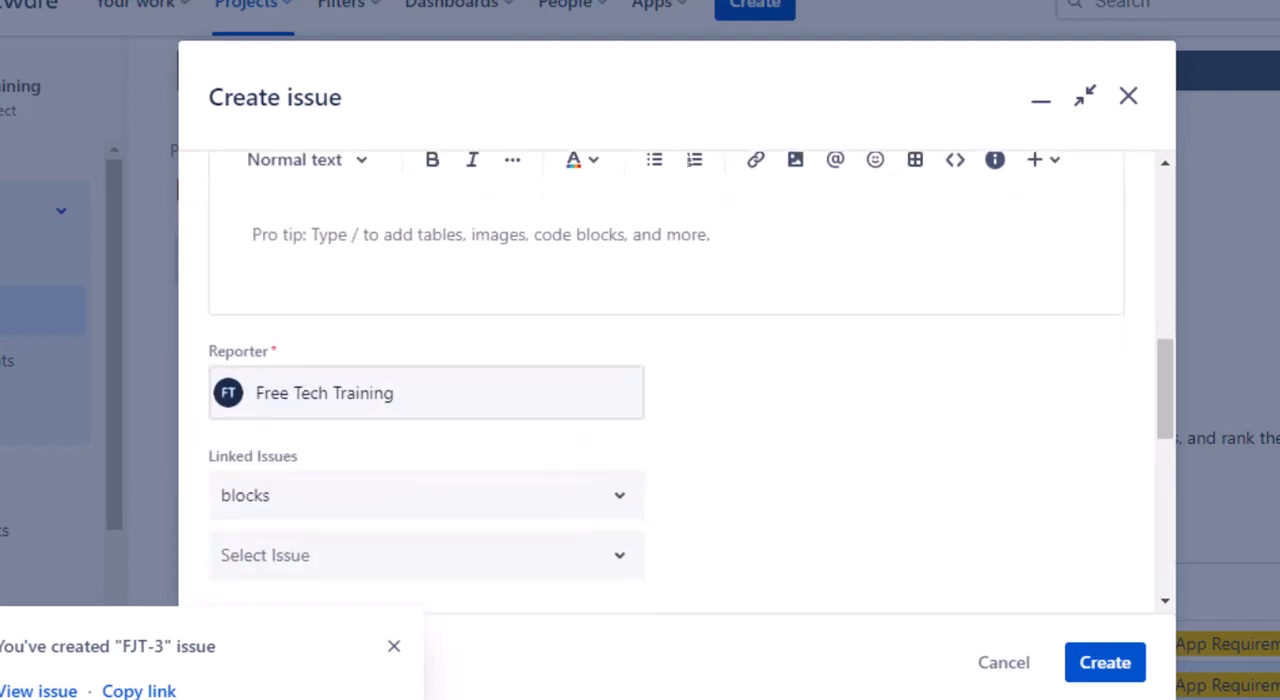
pyautogui.scroll(5, 398, 665)
pyautogui.click(394, 648)
pyautogui.scroll(-3, 600, 485)
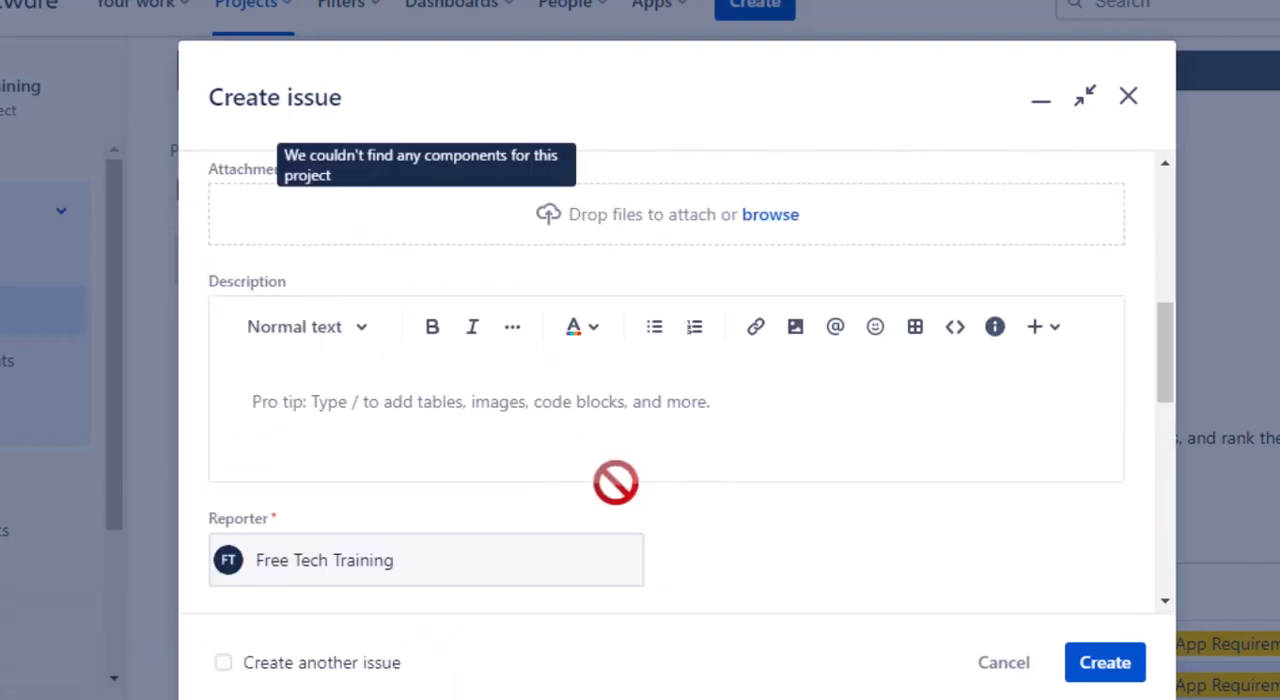
pyautogui.scroll(-6, 606, 500)
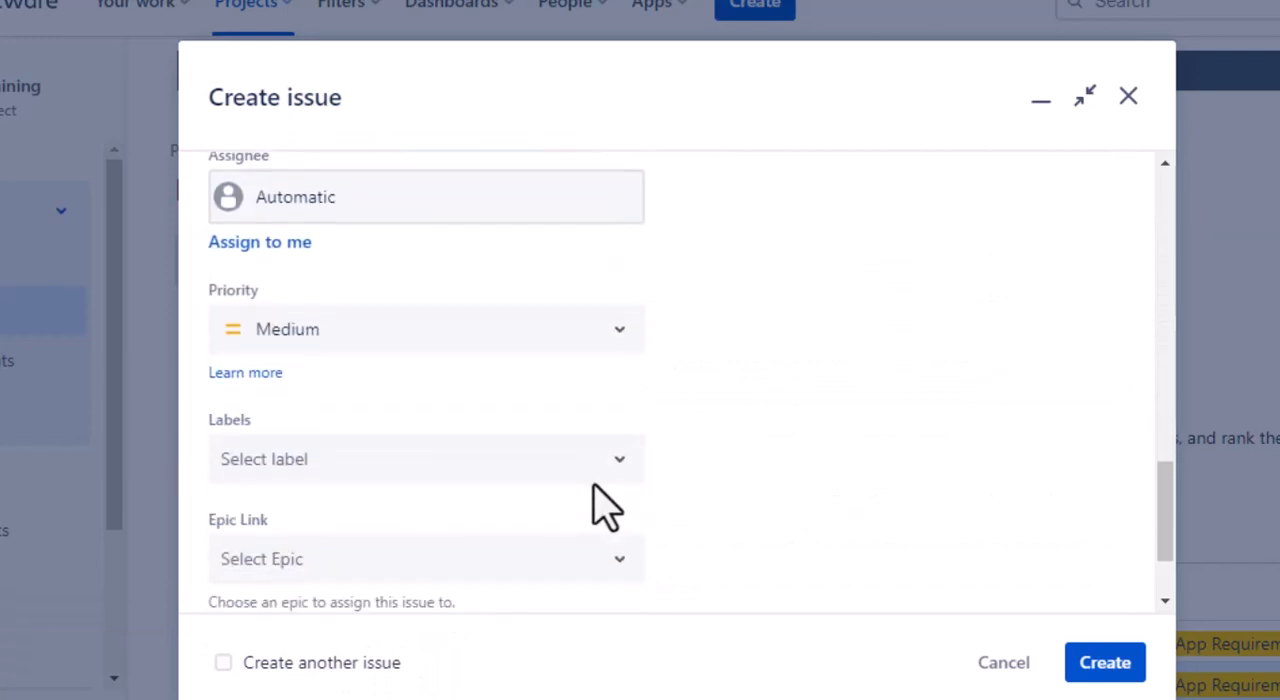
pyautogui.scroll(-2, 600, 510)
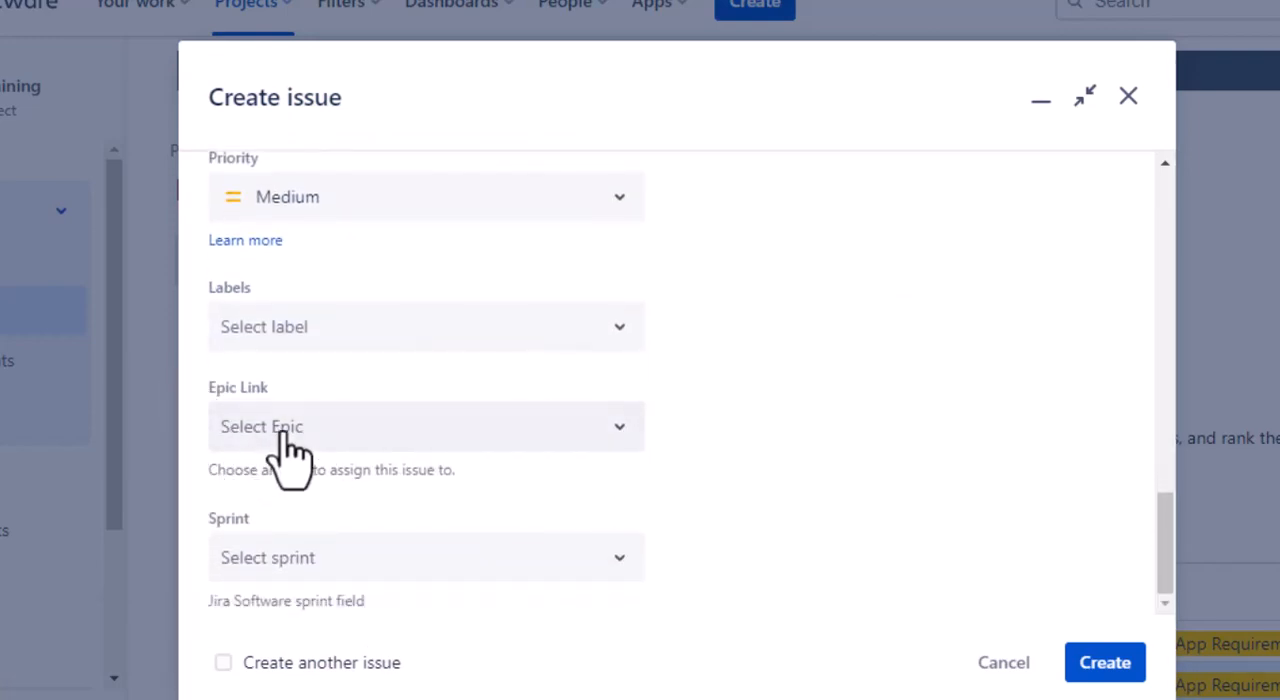
pyautogui.click(630, 455)
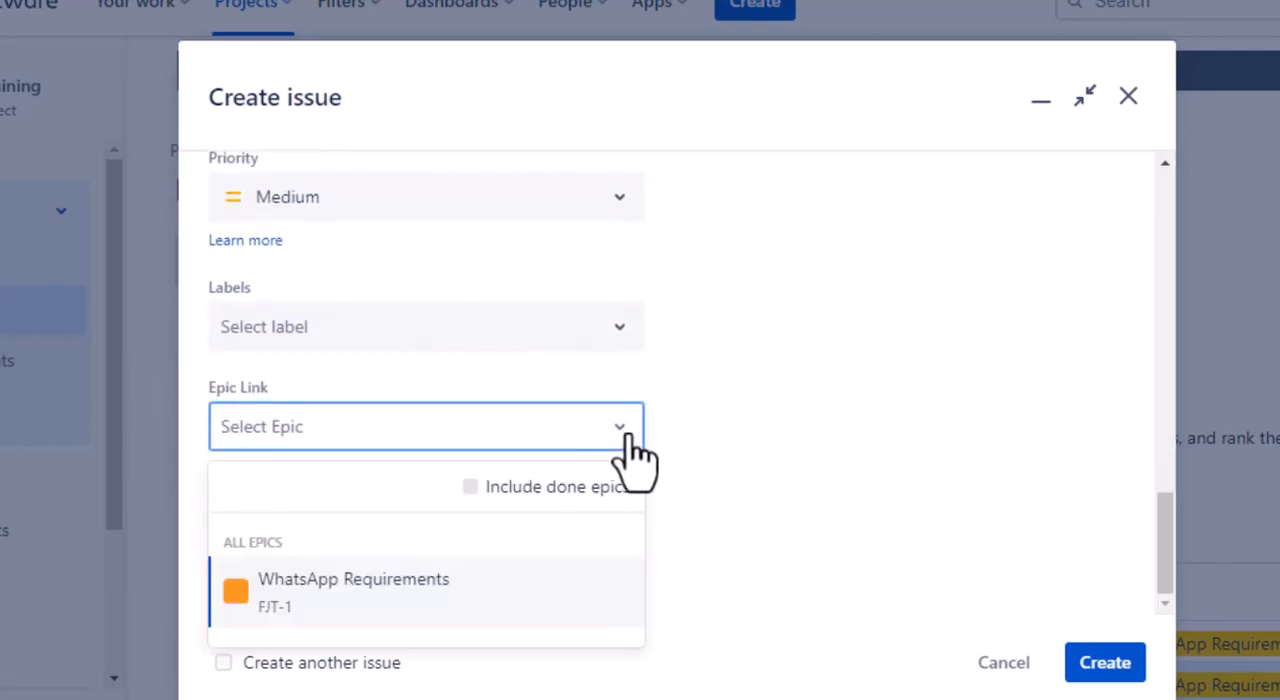
pyautogui.click(362, 593)
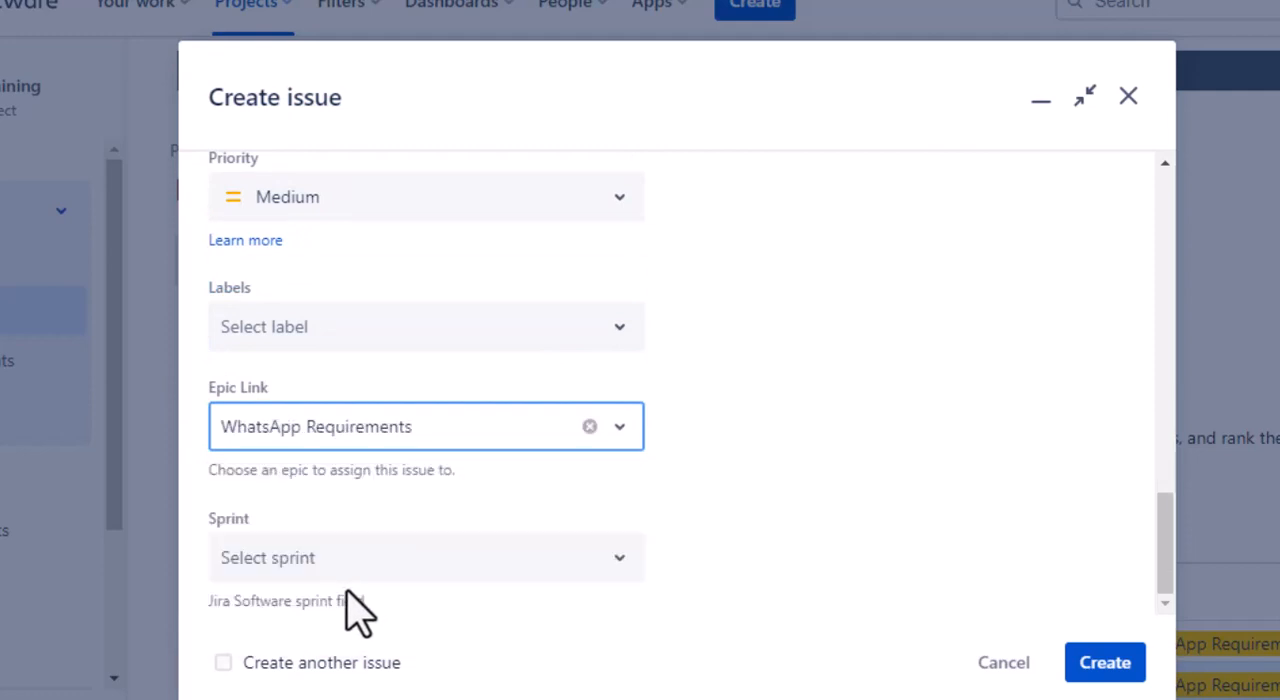
pyautogui.click(1100, 660)
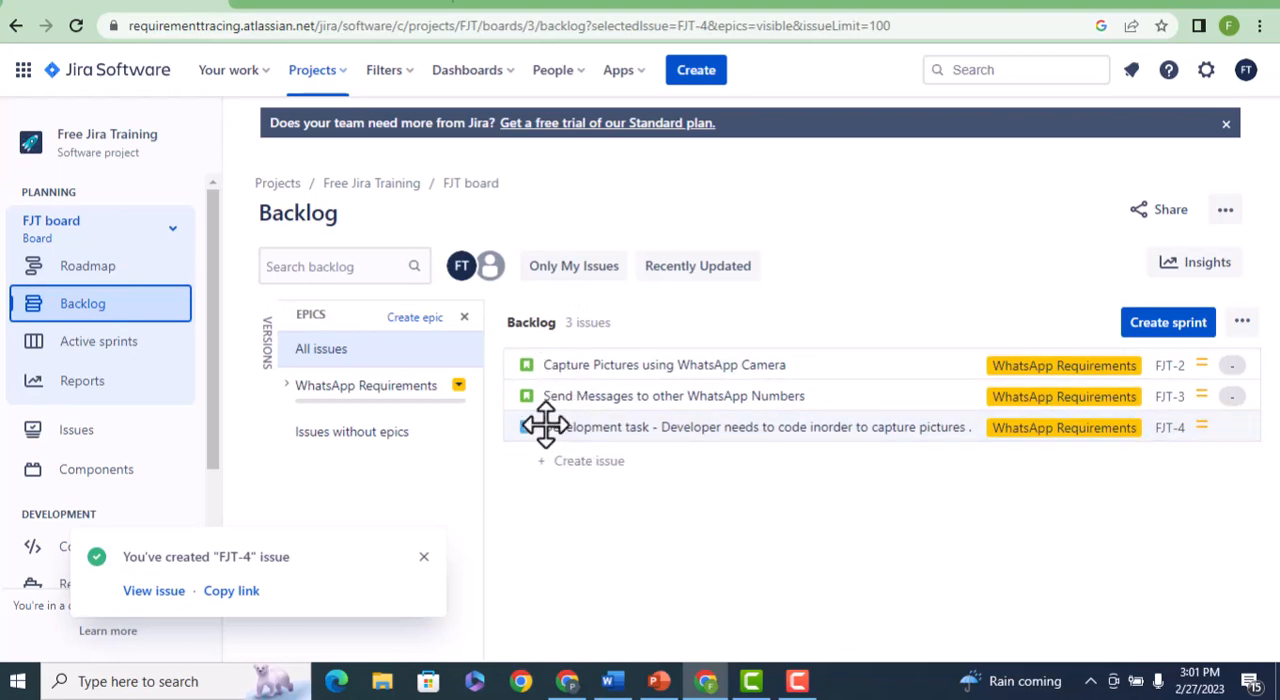
# Start another issue of type Task with the summary "Testing - Tester needs to test the picture .".
pyautogui.click(691, 74)
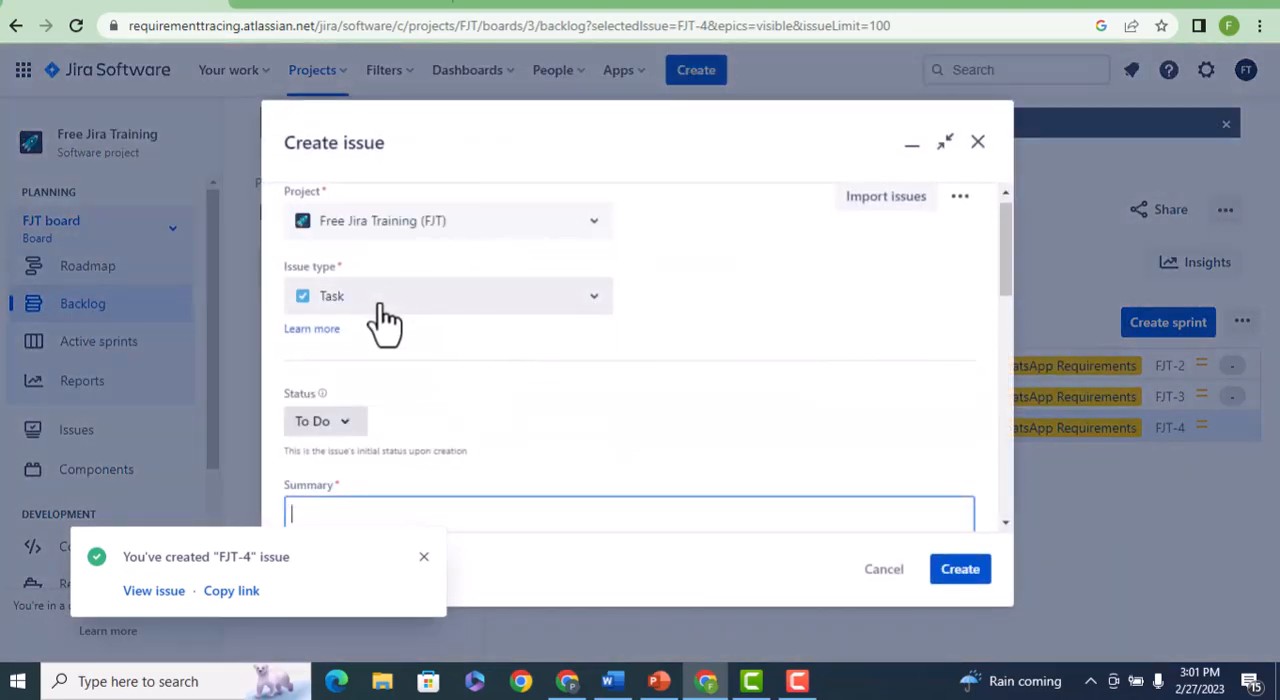
pyautogui.scroll(-2, 502, 419)
pyautogui.click(389, 327)
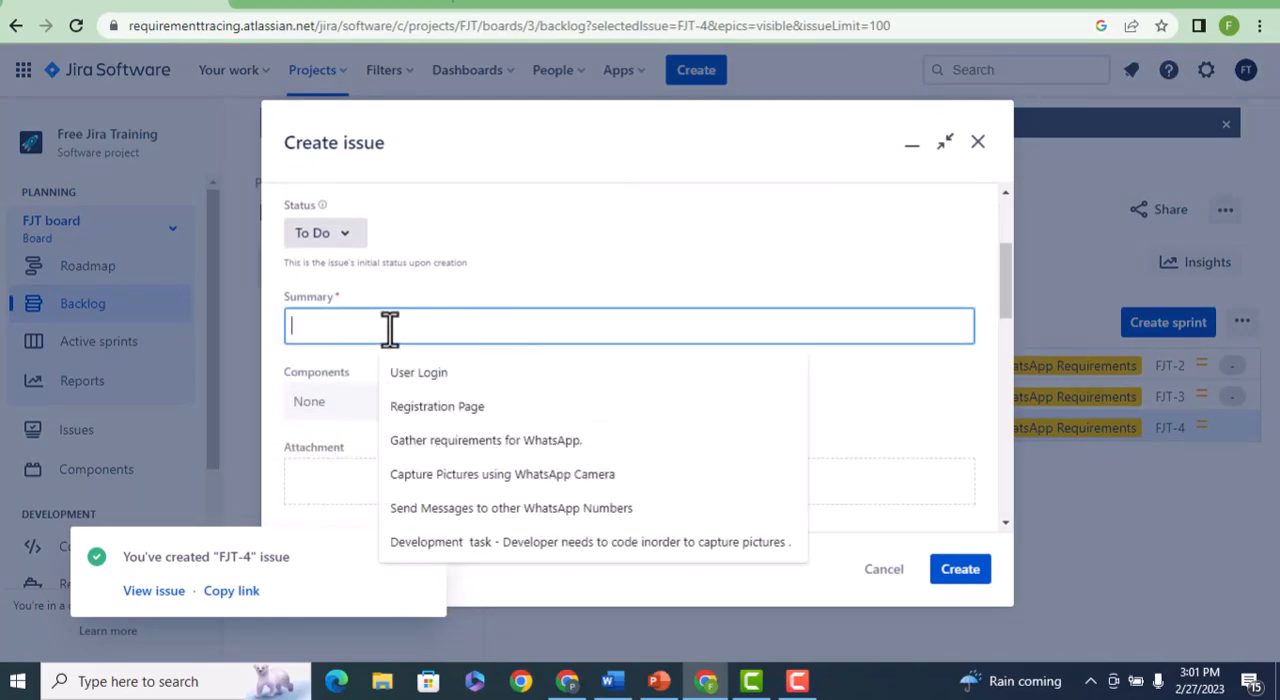
pyautogui.write('Testing ')
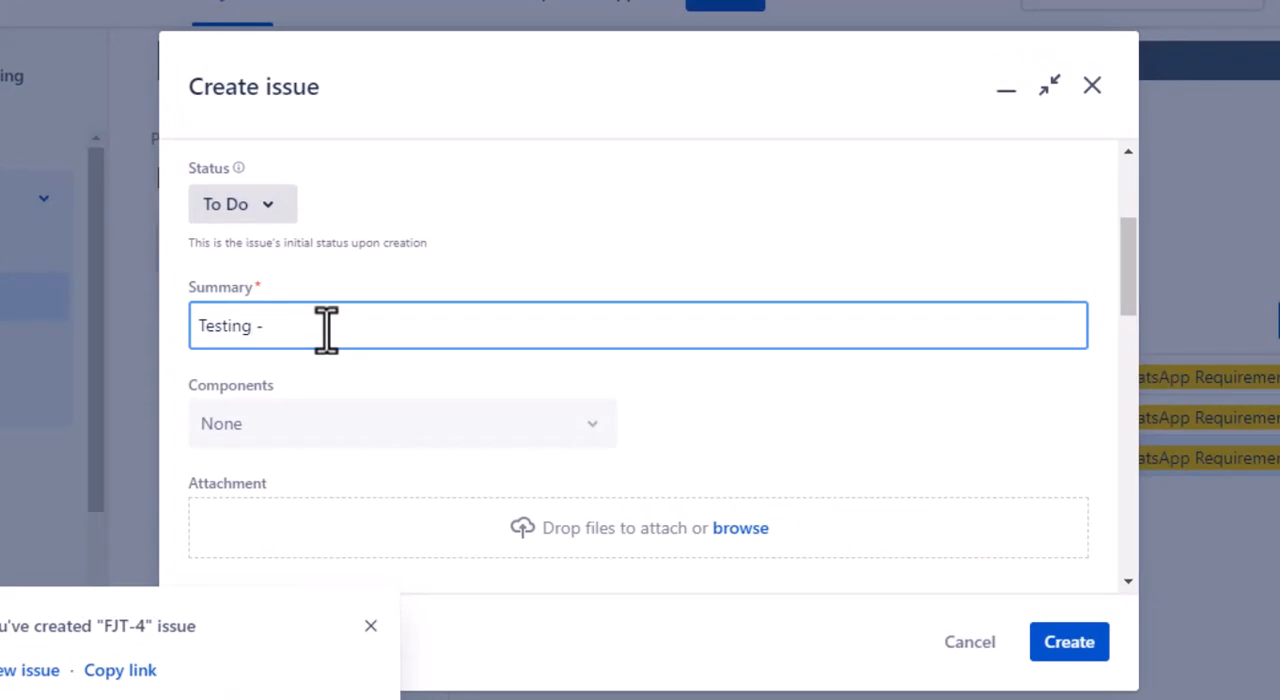
pyautogui.write('- Tester needs to test the ')
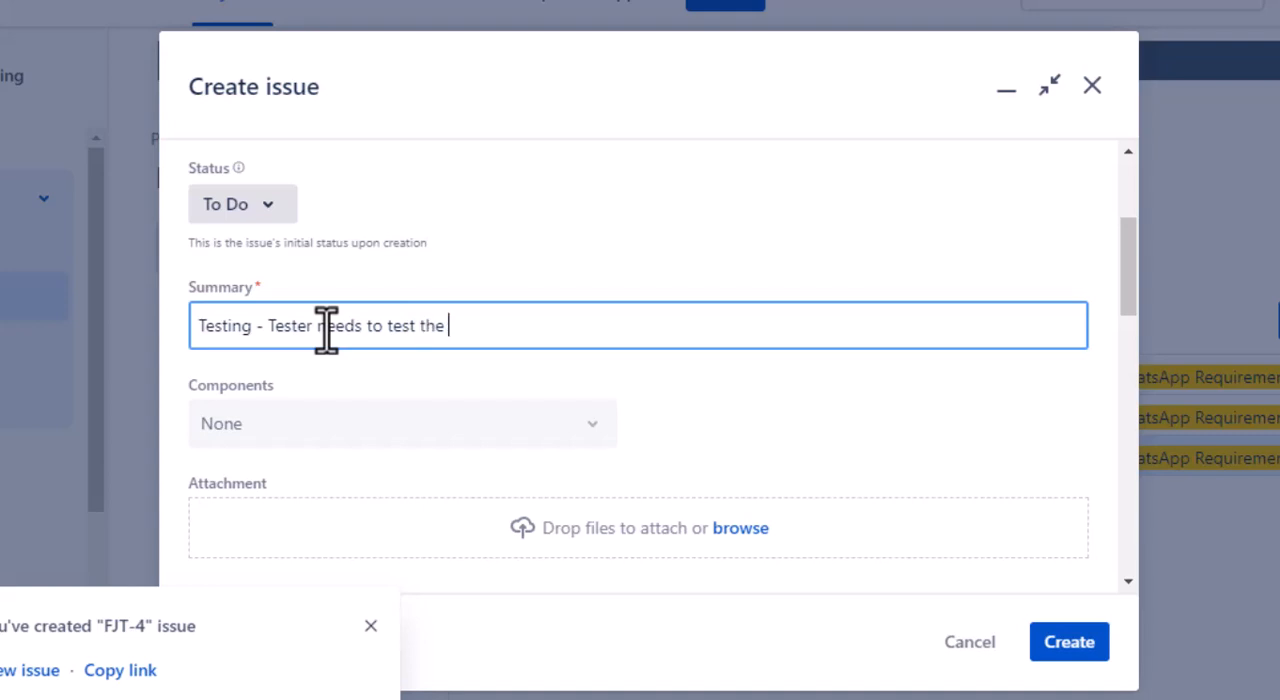
pyautogui.write('picture .')
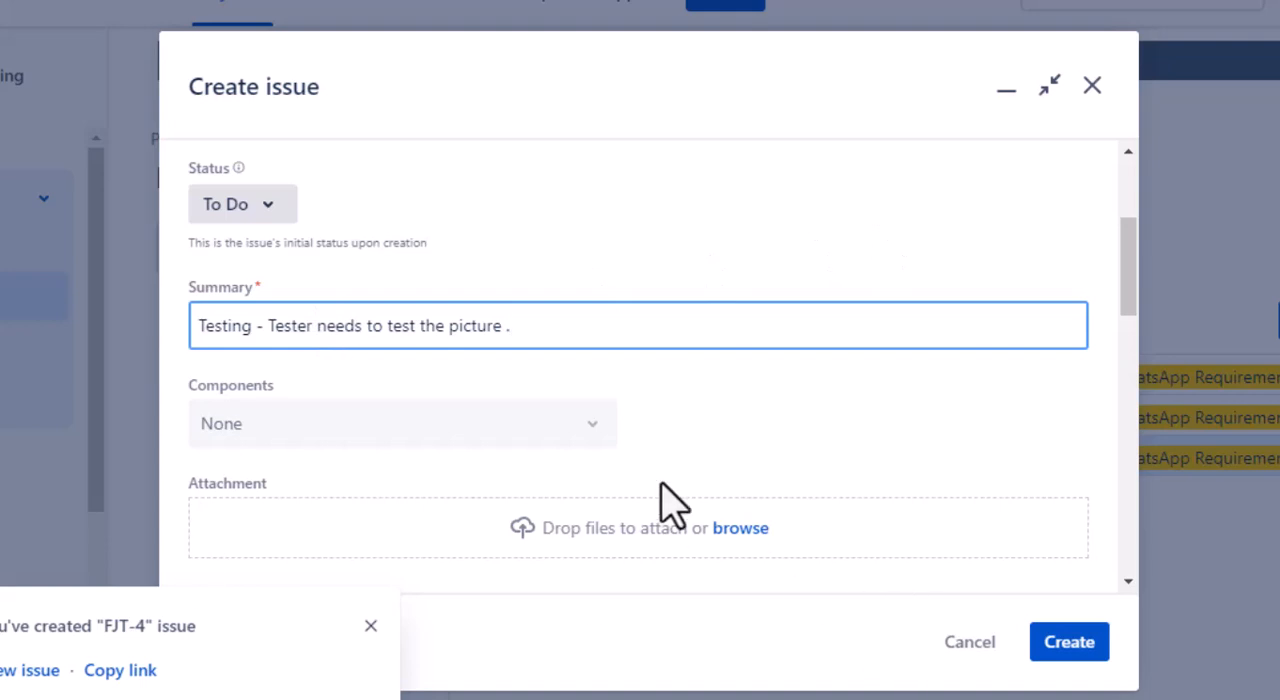
# Link the testing task to the WhatsApp Requirements epic, create it and select it in the backlog.
pyautogui.scroll(-4, 663, 468)
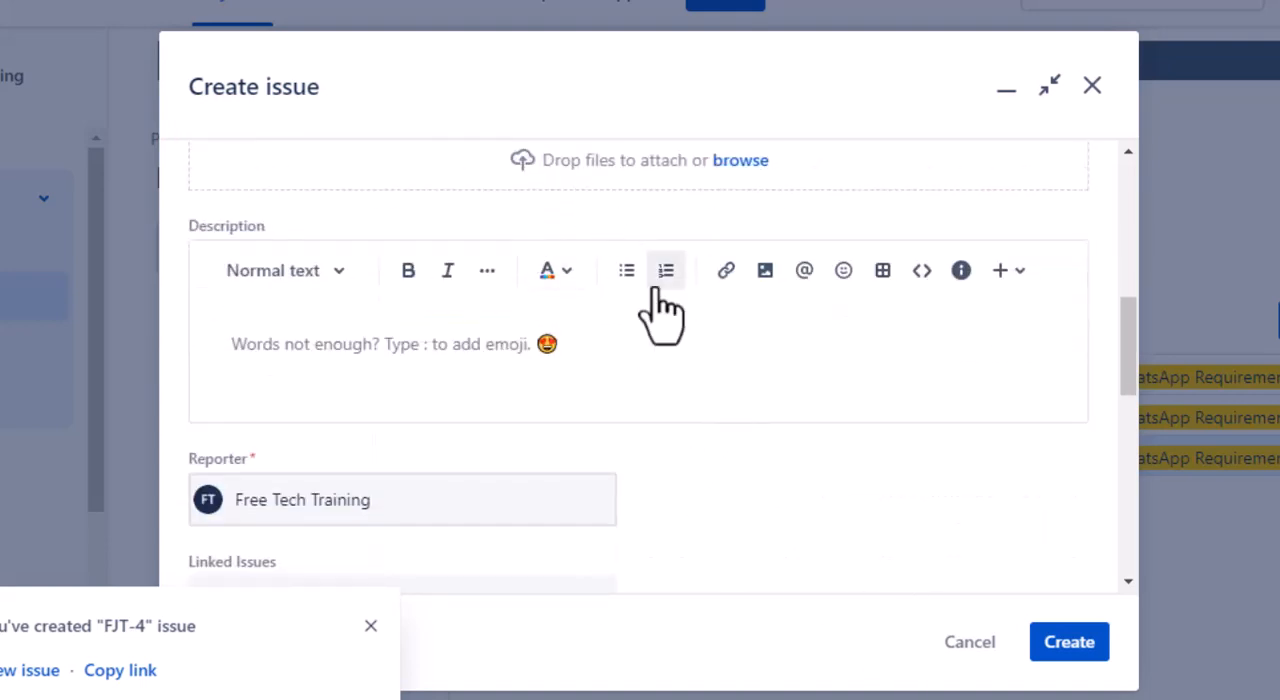
pyautogui.scroll(-3, 487, 467)
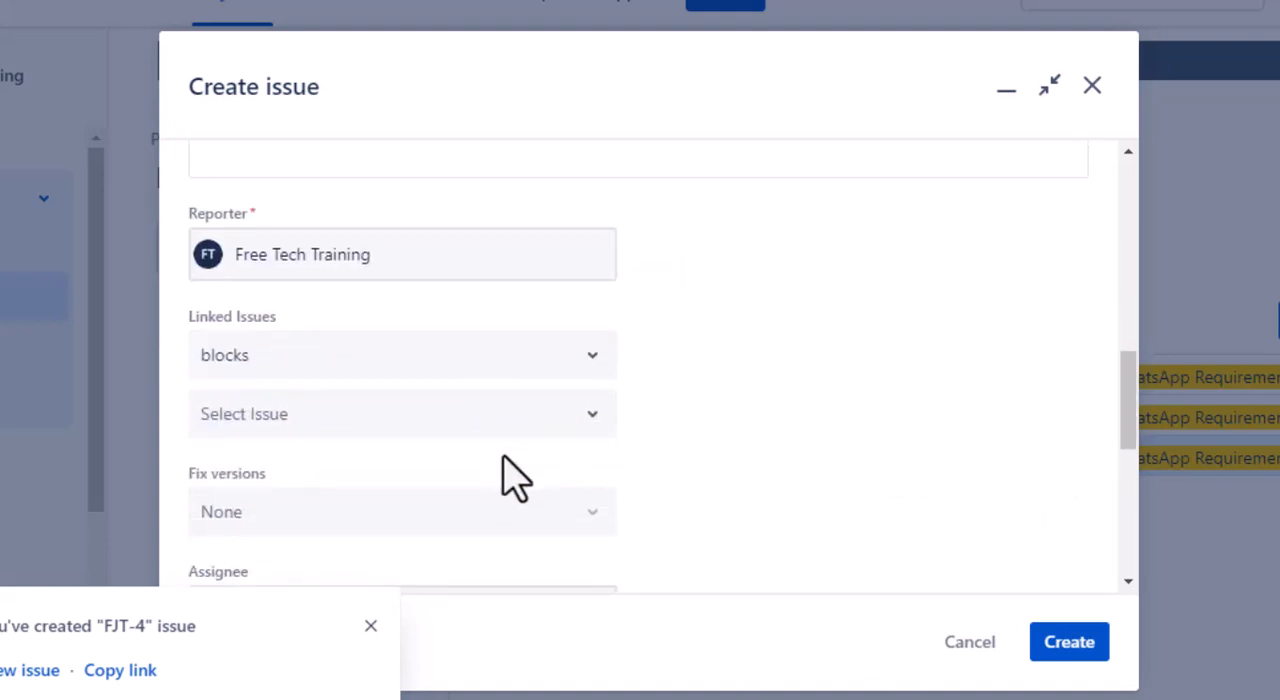
pyautogui.scroll(-3, 514, 477)
pyautogui.scroll(-3, 514, 477)
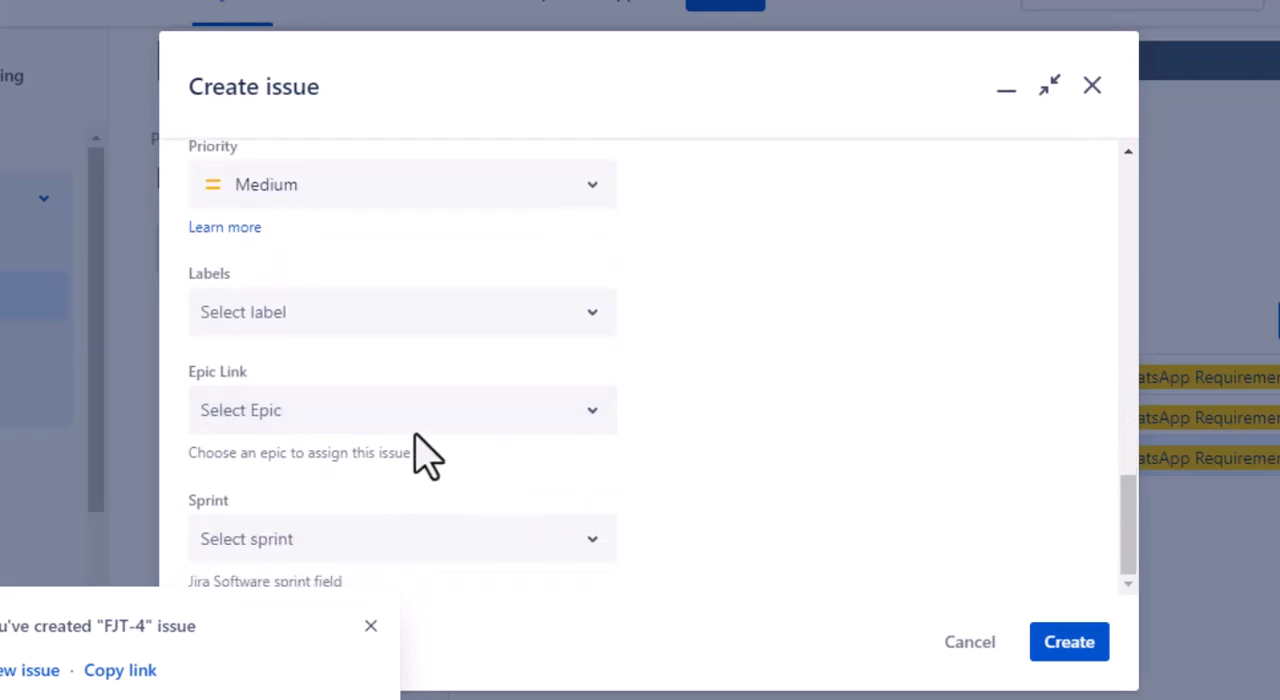
pyautogui.click(576, 418)
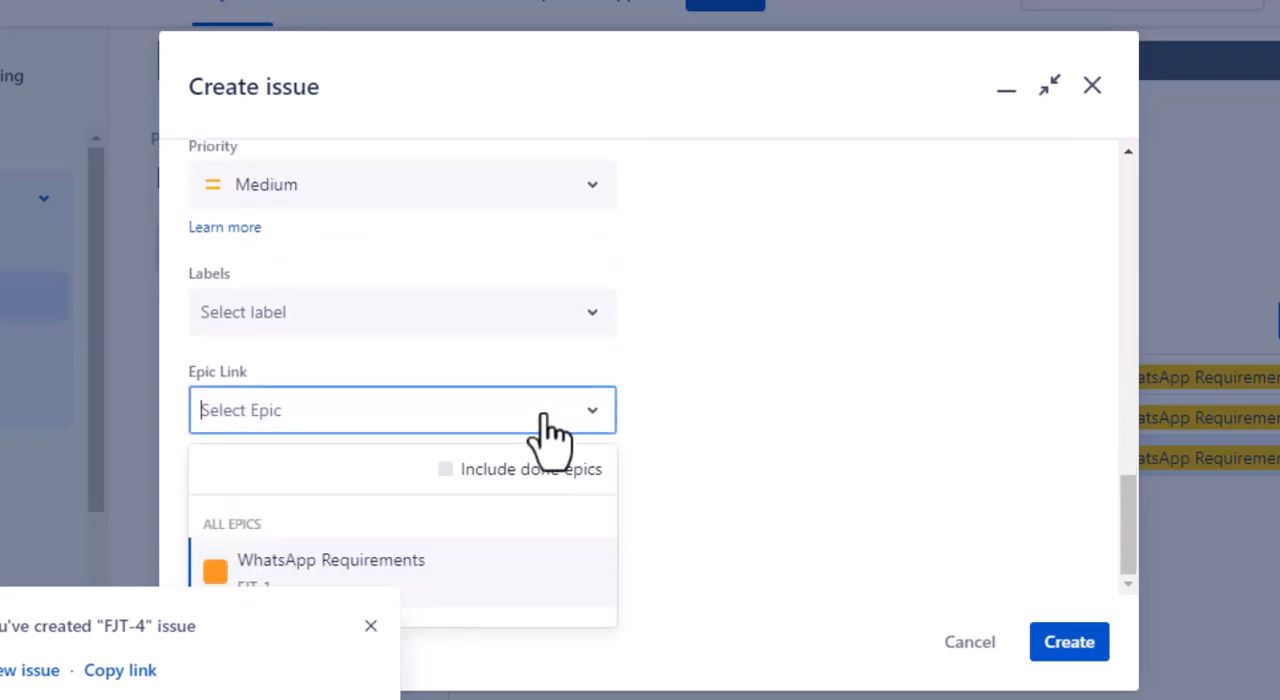
pyautogui.click(371, 627)
pyautogui.click(418, 410)
pyautogui.click(368, 560)
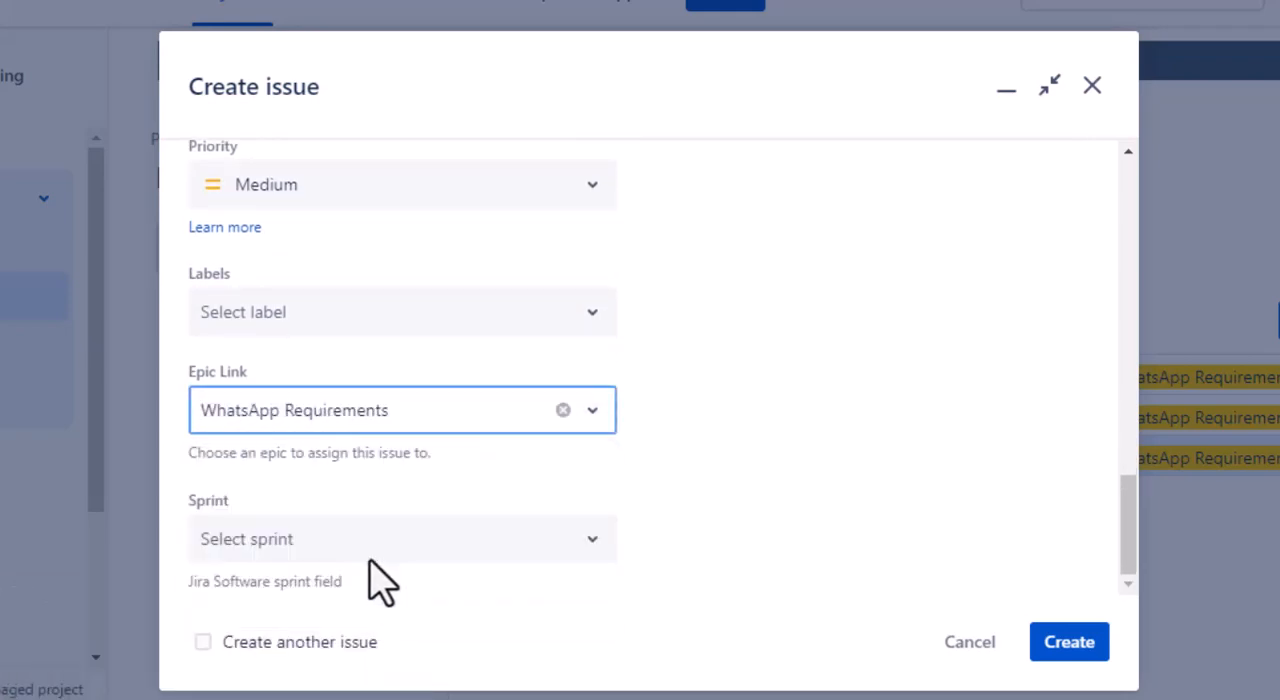
pyautogui.click(1075, 650)
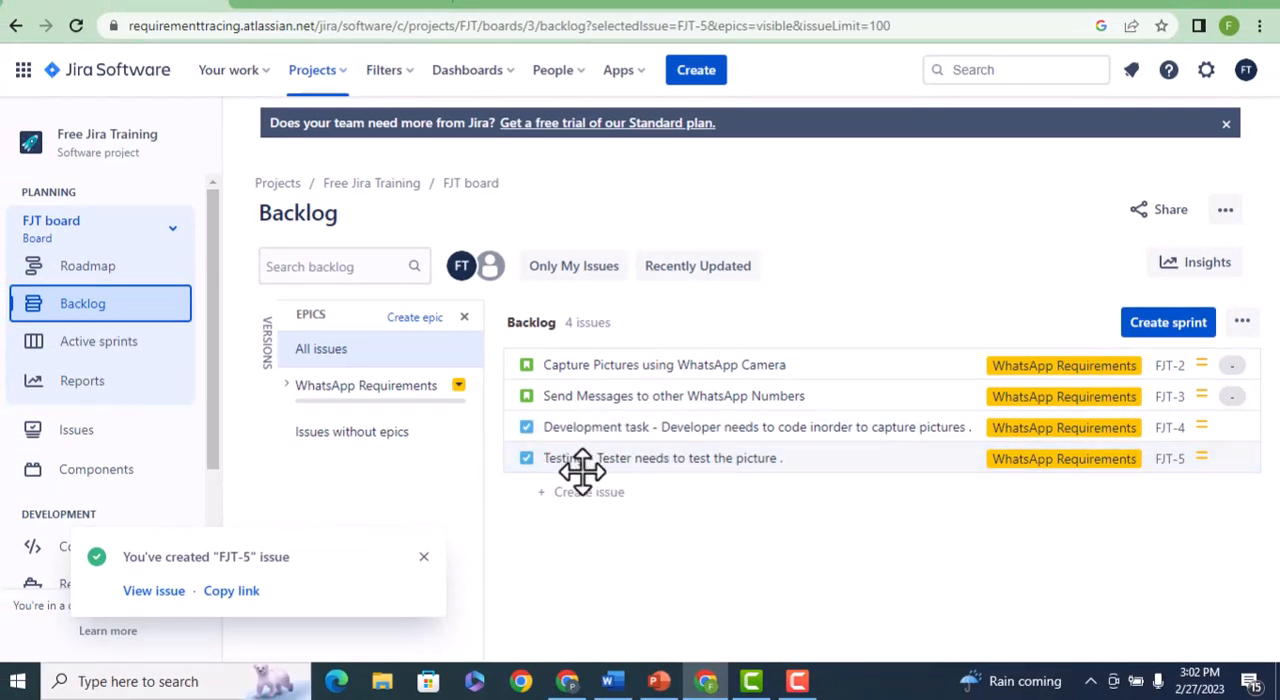
pyautogui.click(582, 466)
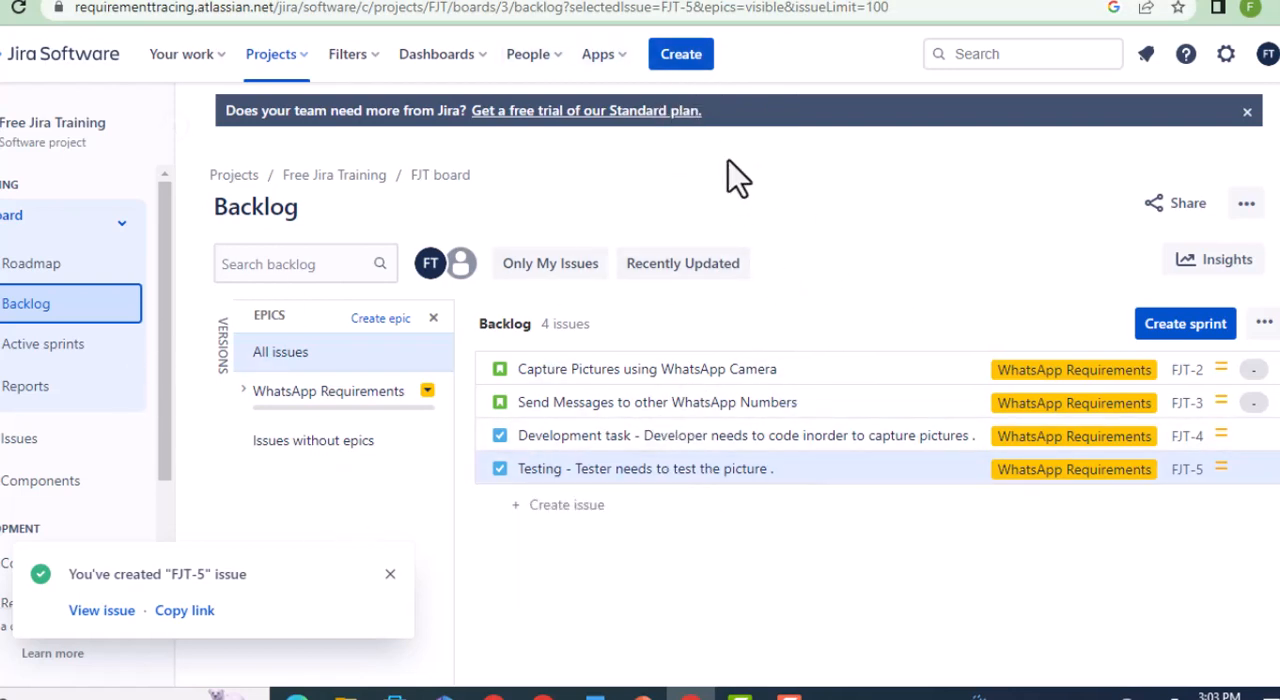
# Start a new issue of type Bug in Free Jira Training with the summary "Camera not working".
pyautogui.click(683, 57)
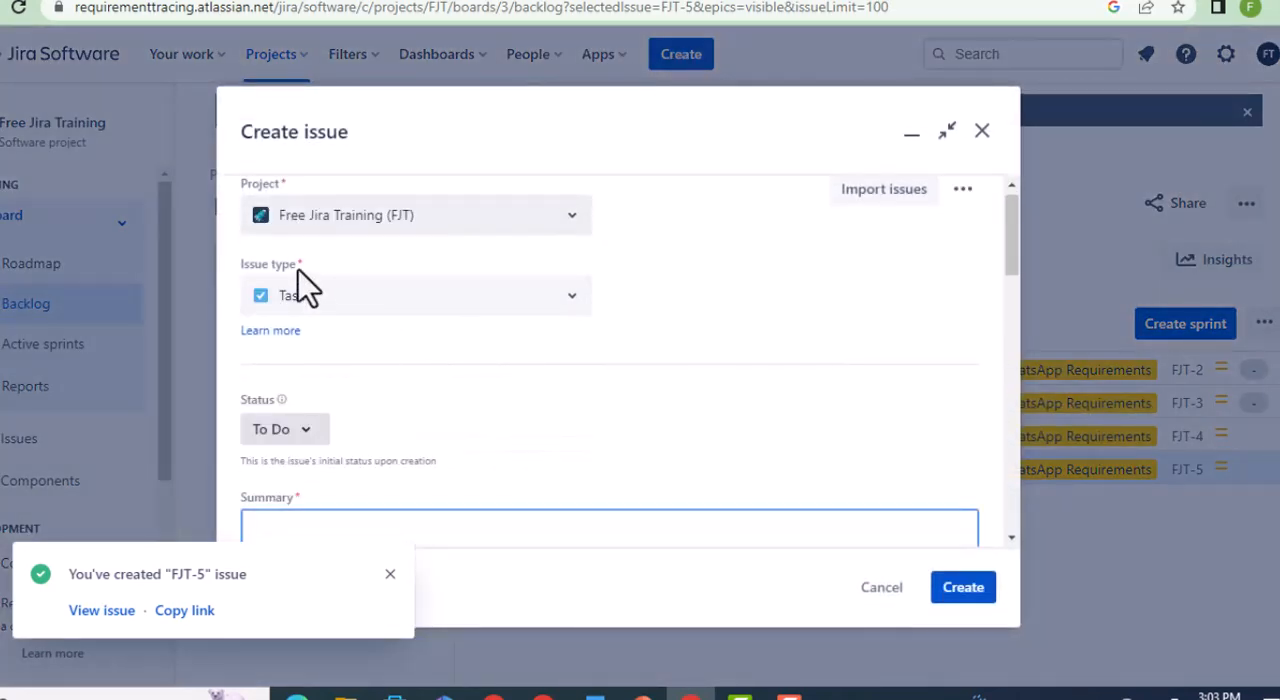
pyautogui.click(568, 298)
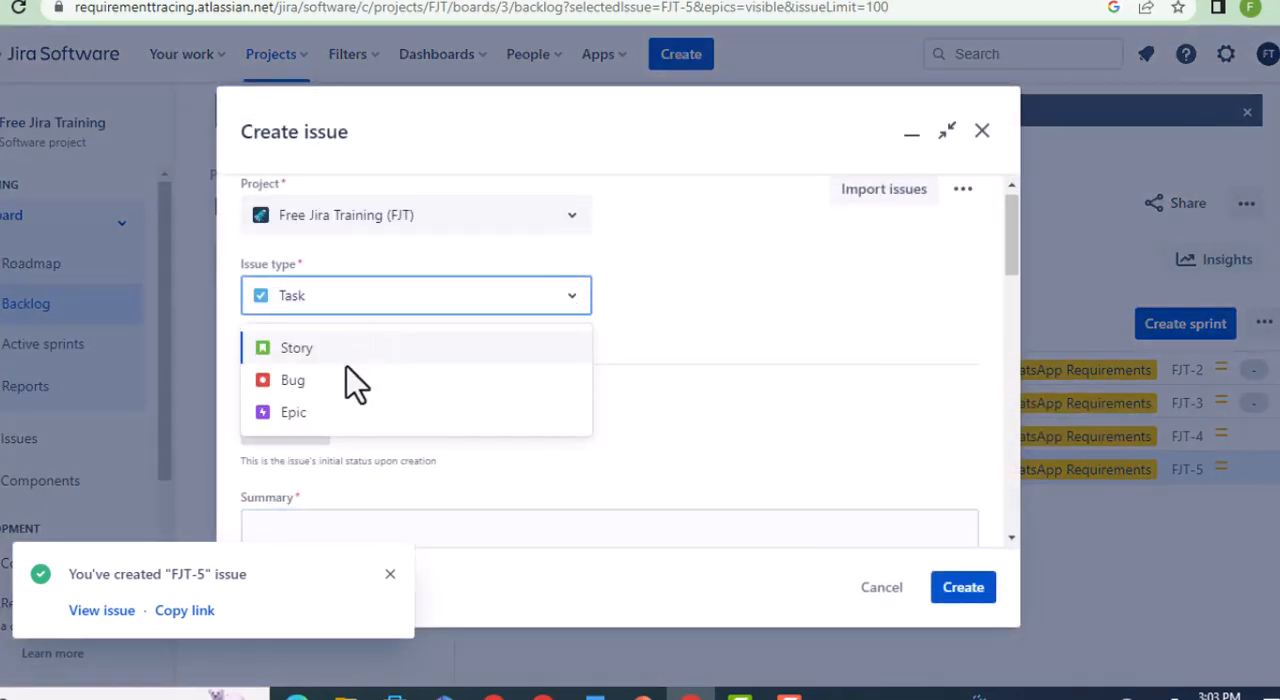
pyautogui.click(320, 384)
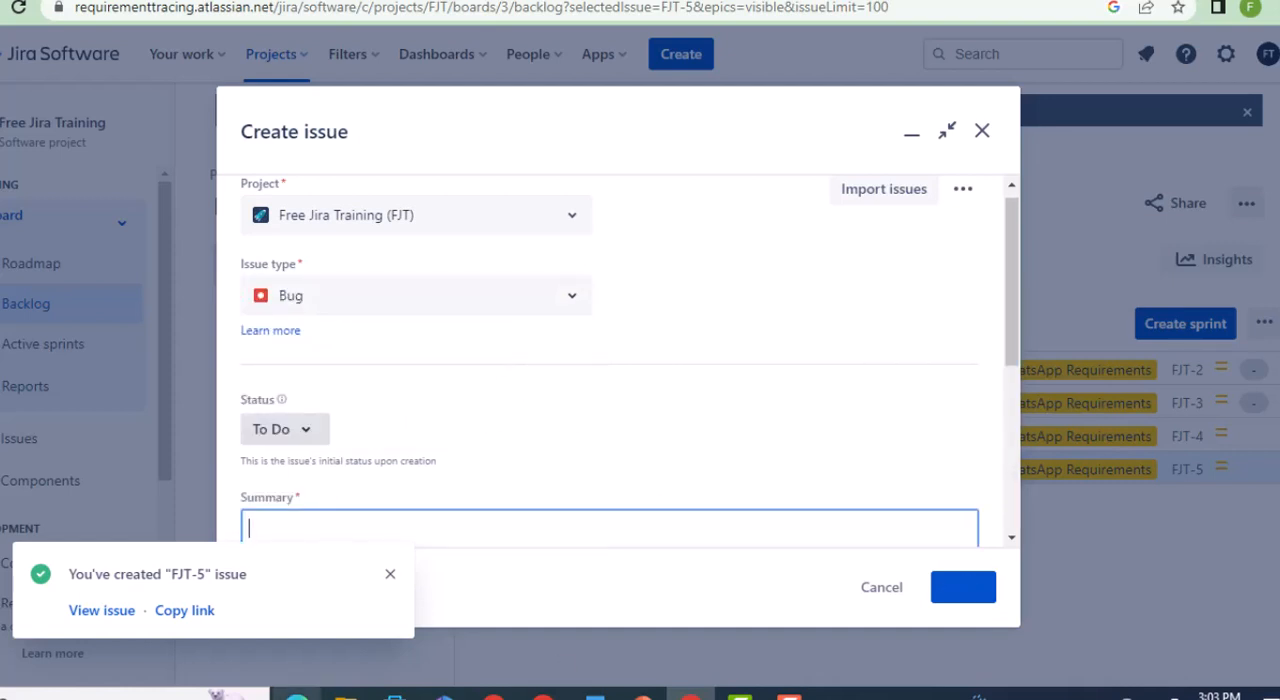
pyautogui.scroll(-2, 523, 443)
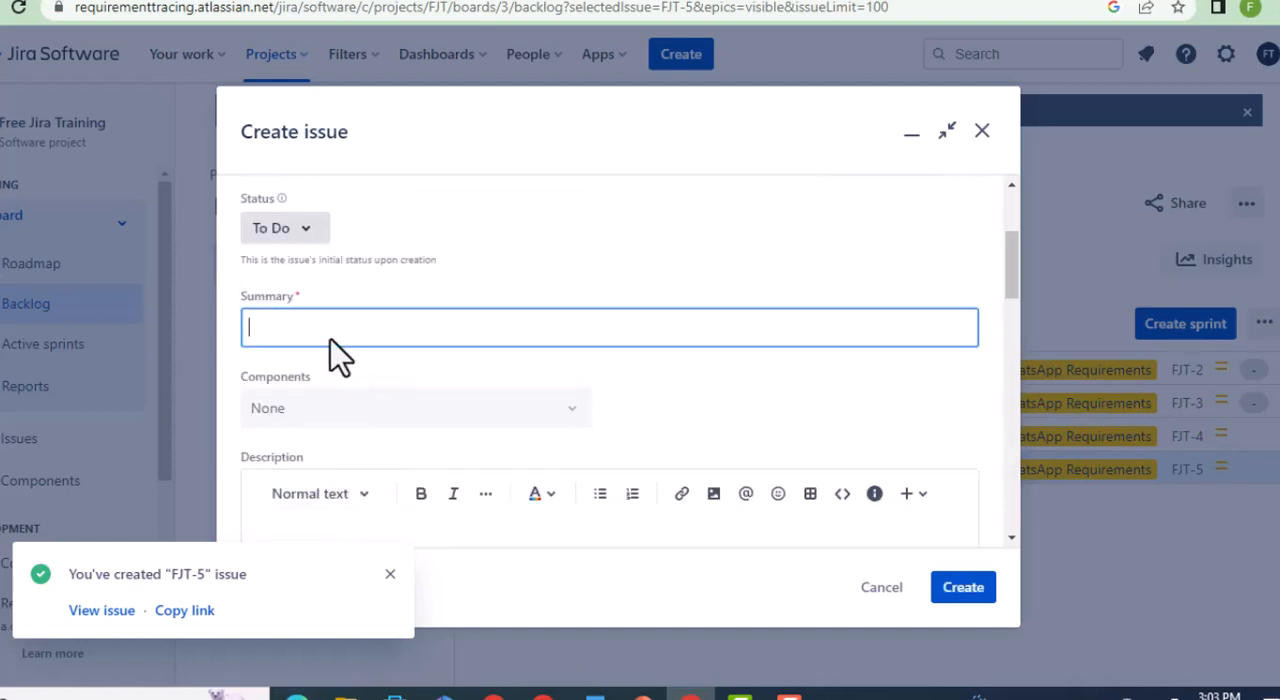
pyautogui.click(302, 328)
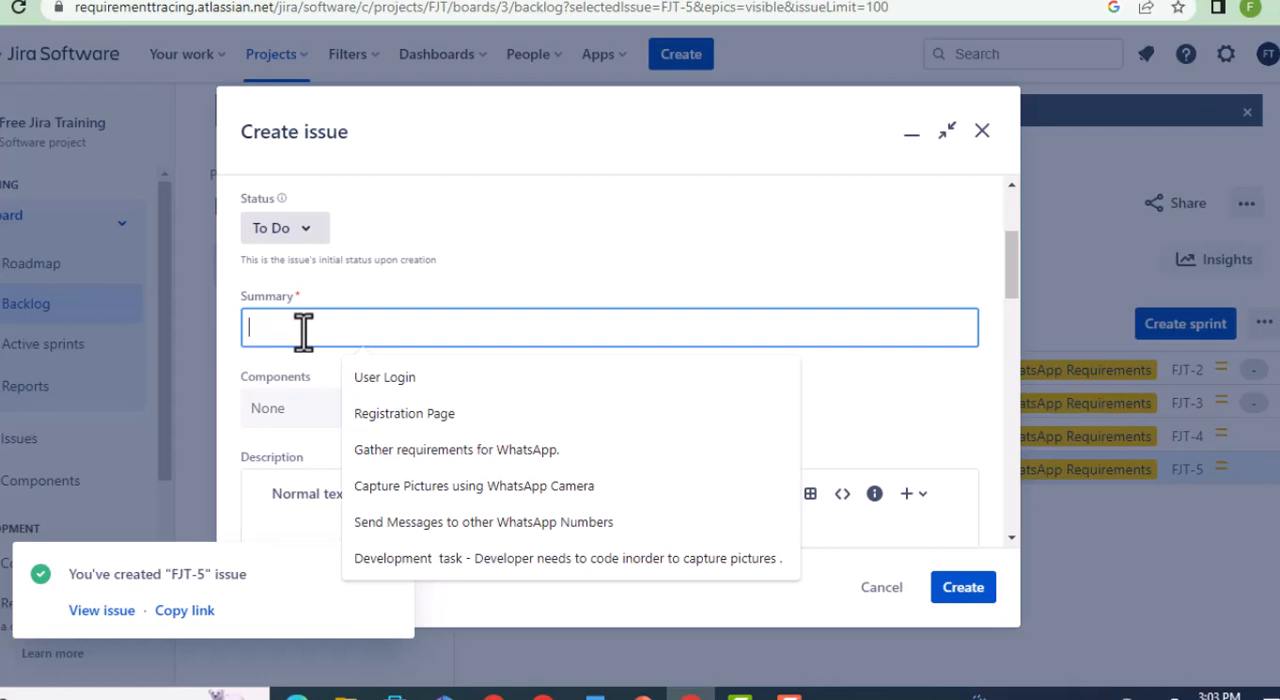
pyautogui.write('Camera not working')
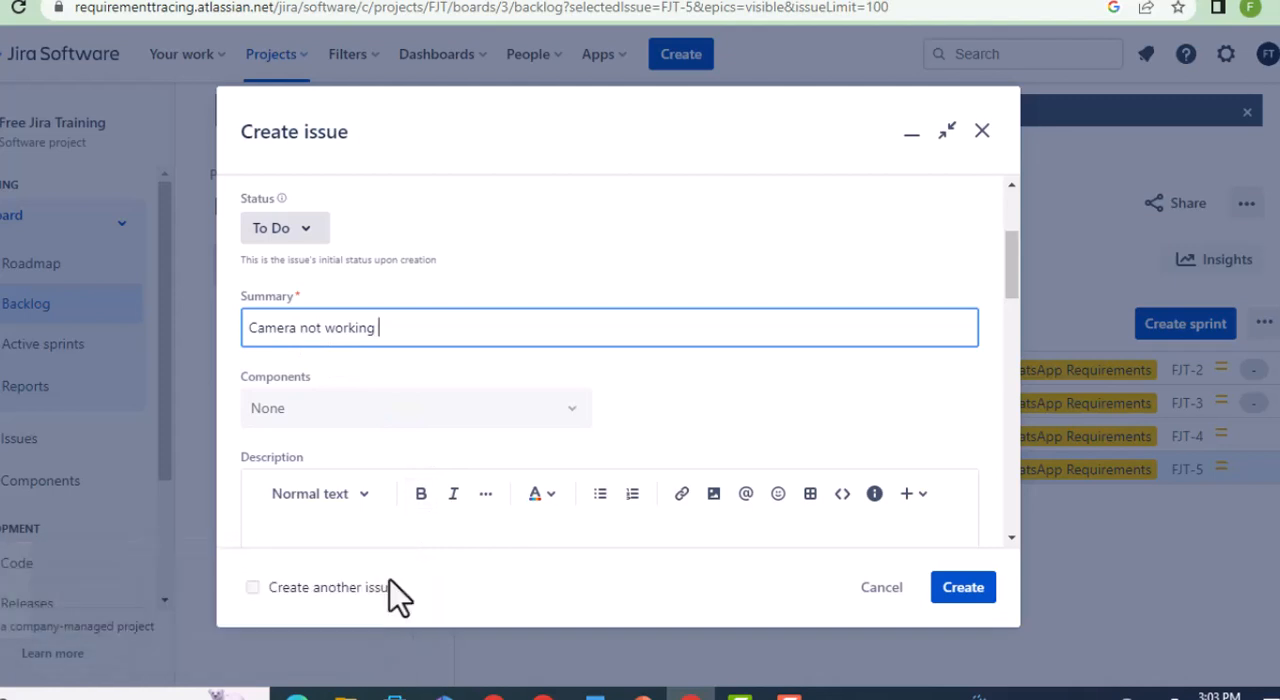
# Link the bug to the WhatsApp Requirements epic and create it.
pyautogui.scroll(-2, 479, 525)
pyautogui.scroll(-4, 480, 526)
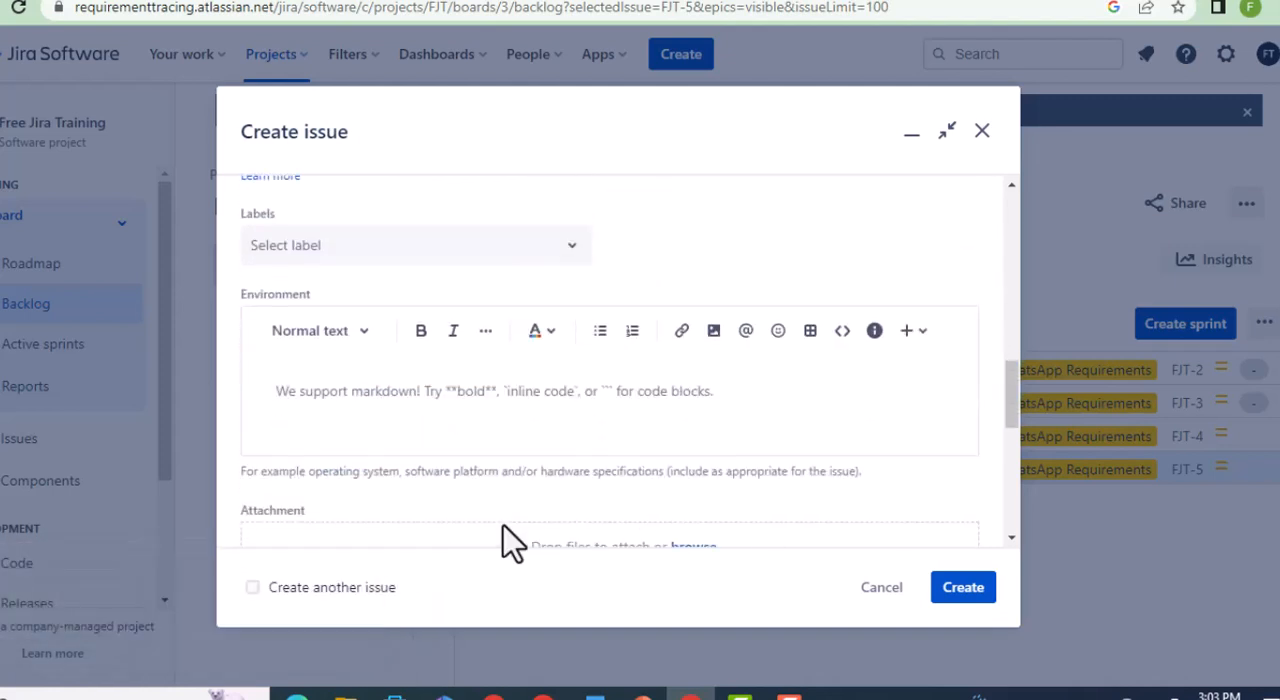
pyautogui.scroll(-1, 543, 389)
pyautogui.scroll(-4, 543, 389)
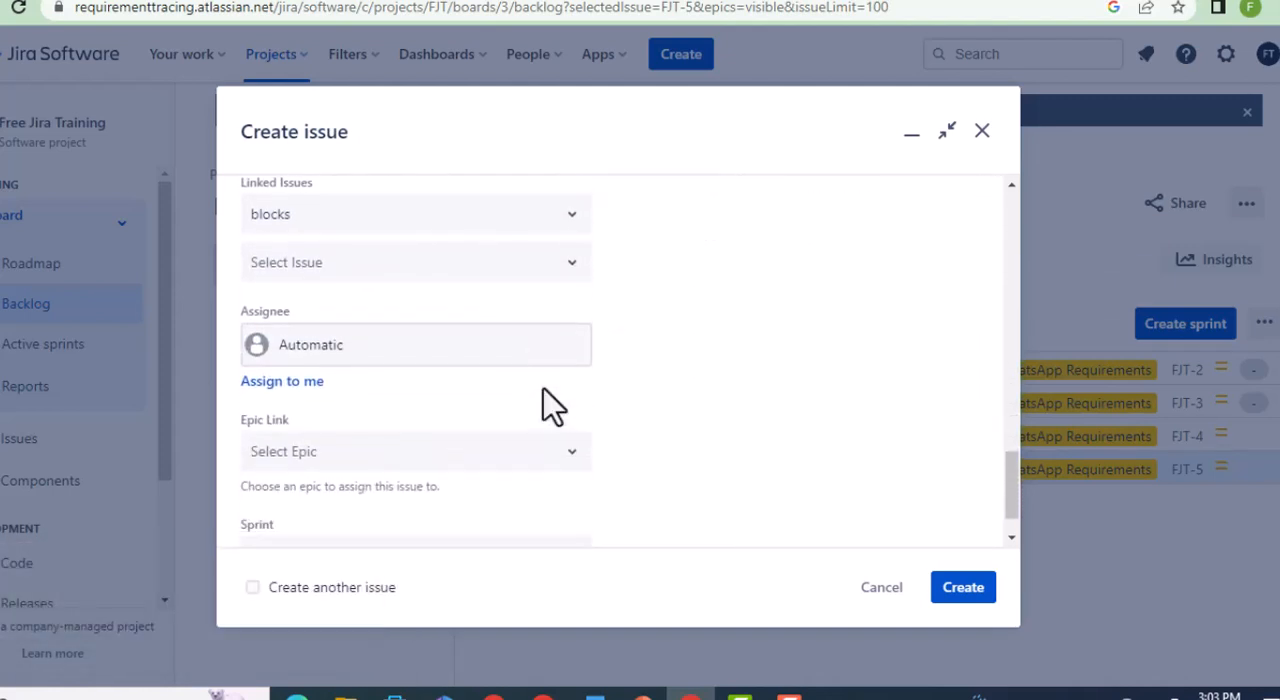
pyautogui.click(566, 450)
pyautogui.click(402, 576)
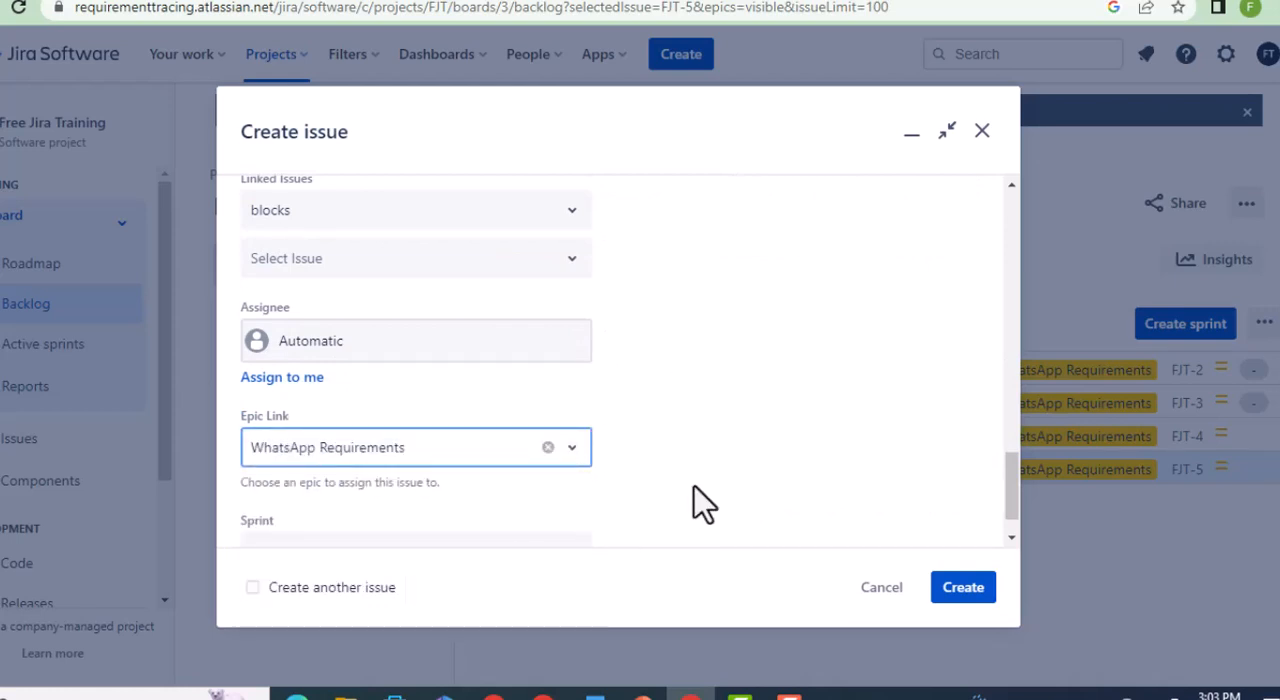
pyautogui.scroll(-1, 705, 510)
pyautogui.click(965, 592)
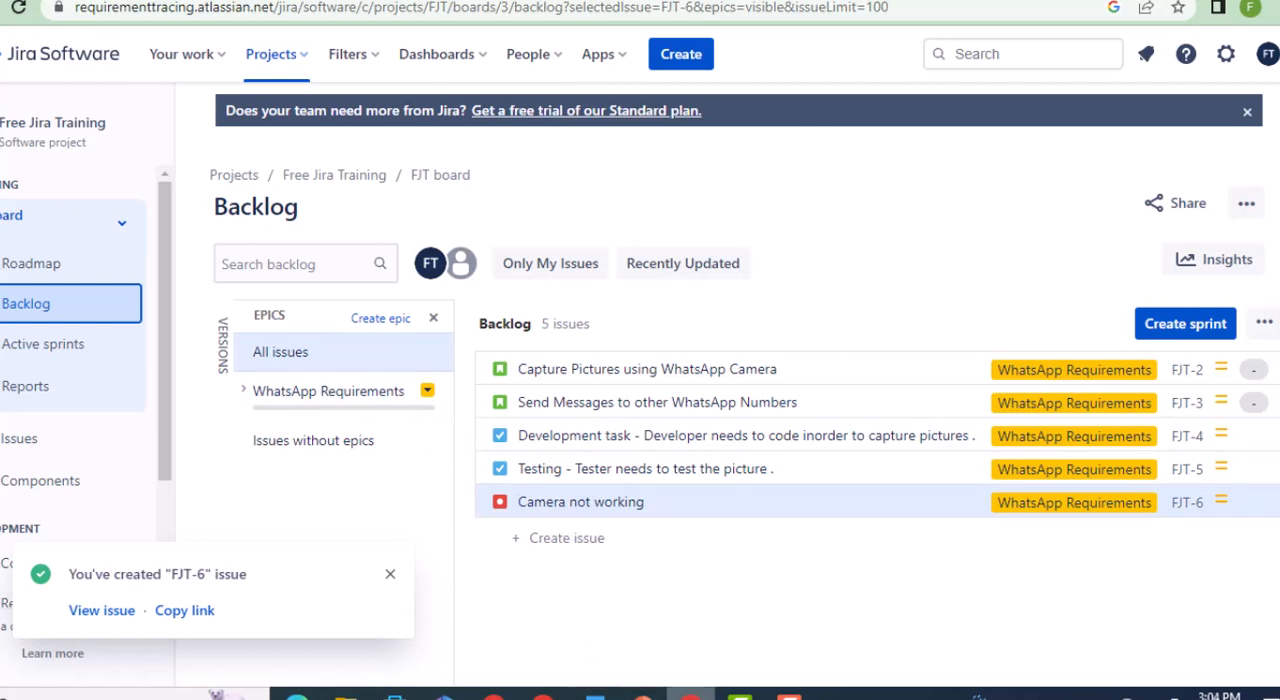
# Switch to the PowerPoint presentation and review the slides explaining Epic, User Story, Task and Defect.
pyautogui.click(642, 697)
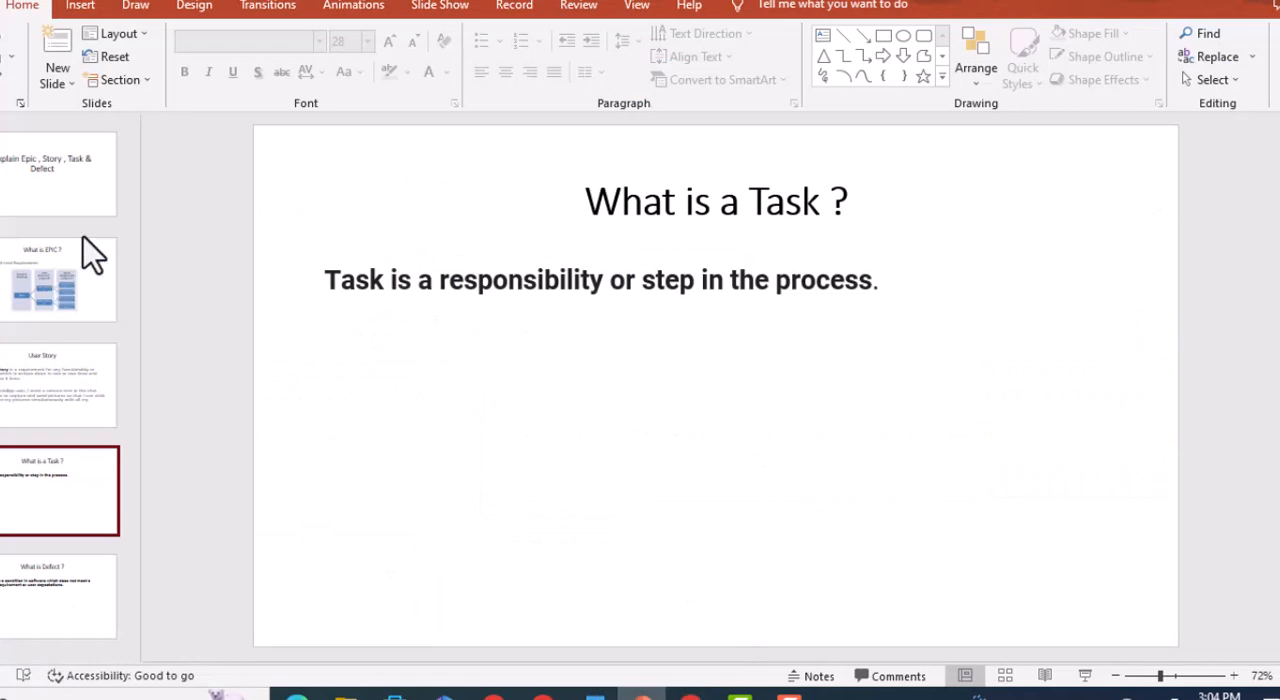
pyautogui.click(50, 192)
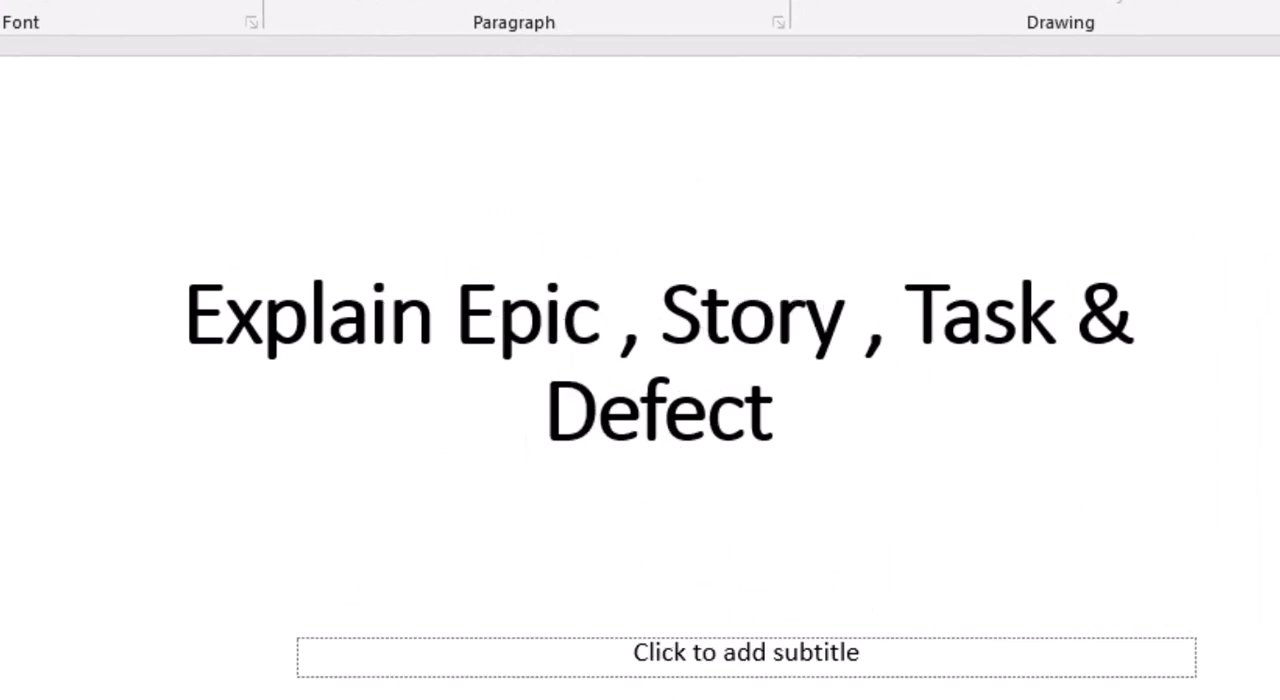
pyautogui.click(2, 400)
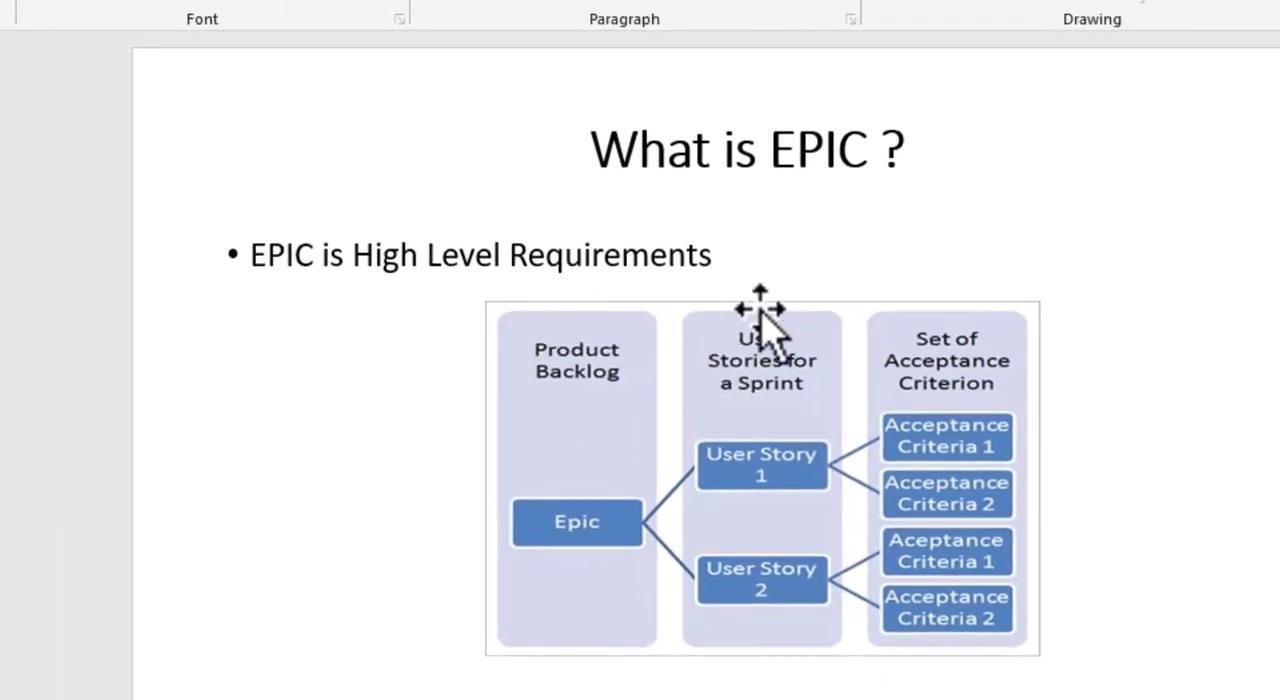
pyautogui.click(2, 420)
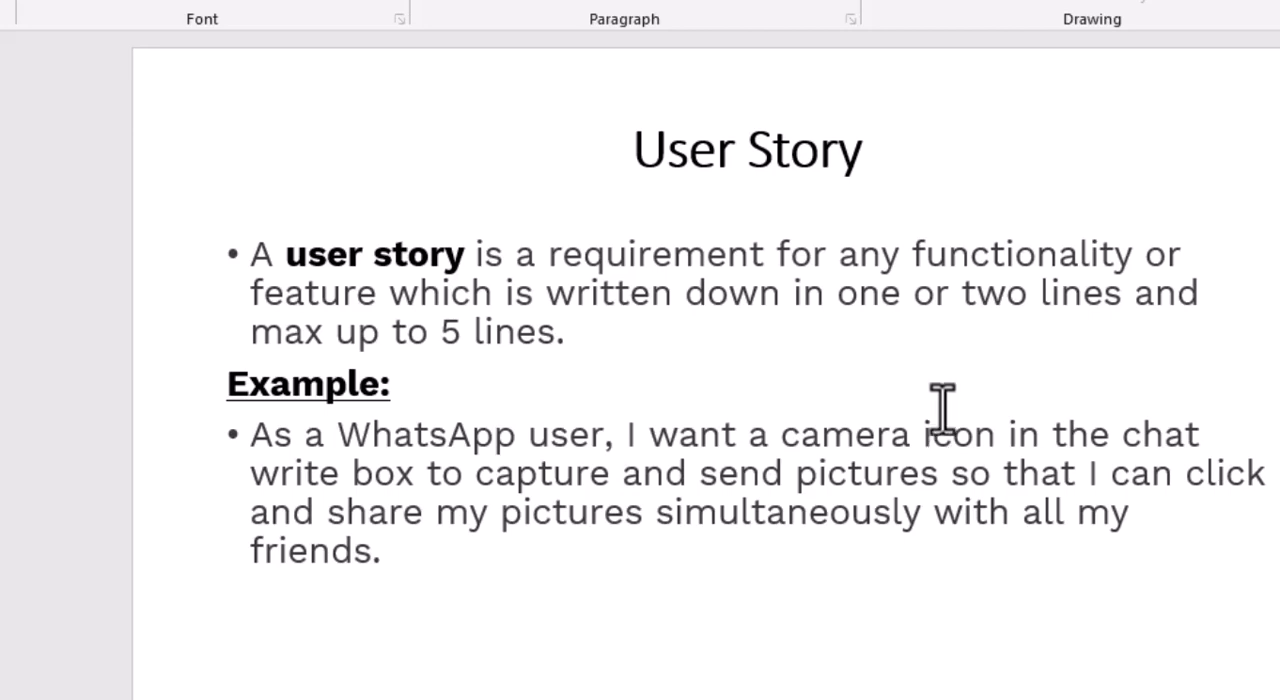
pyautogui.press('pagedown')
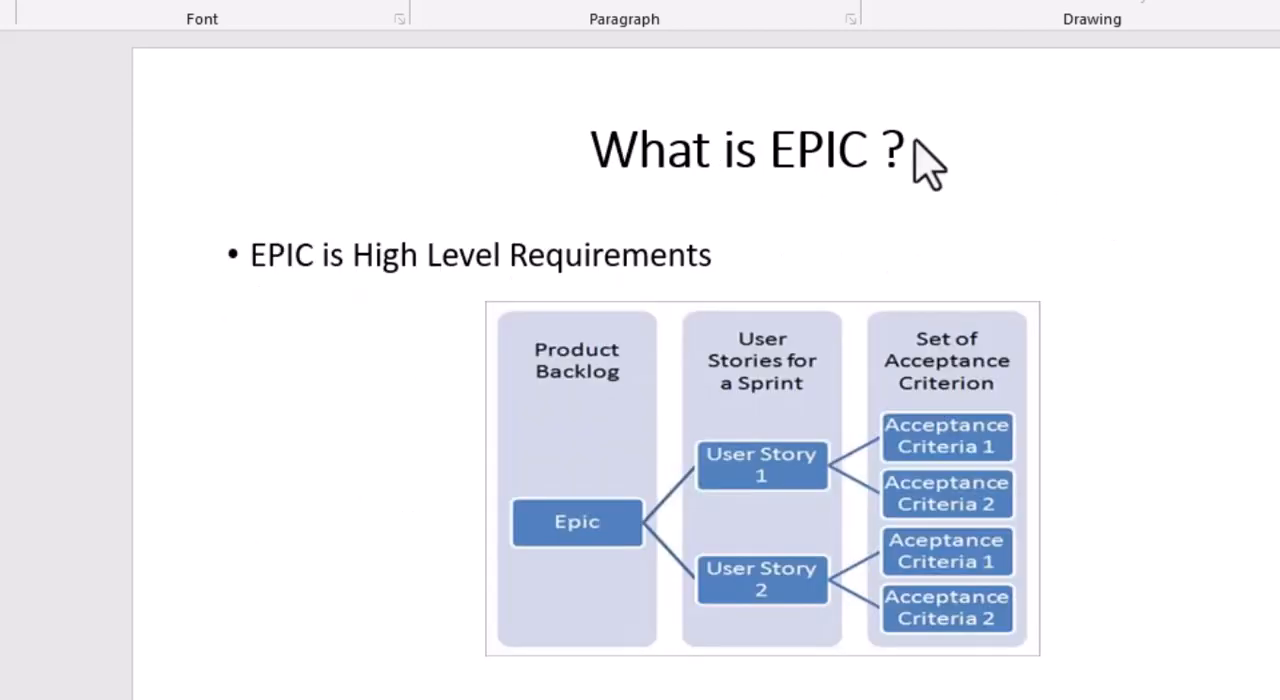
pyautogui.press('pageup')
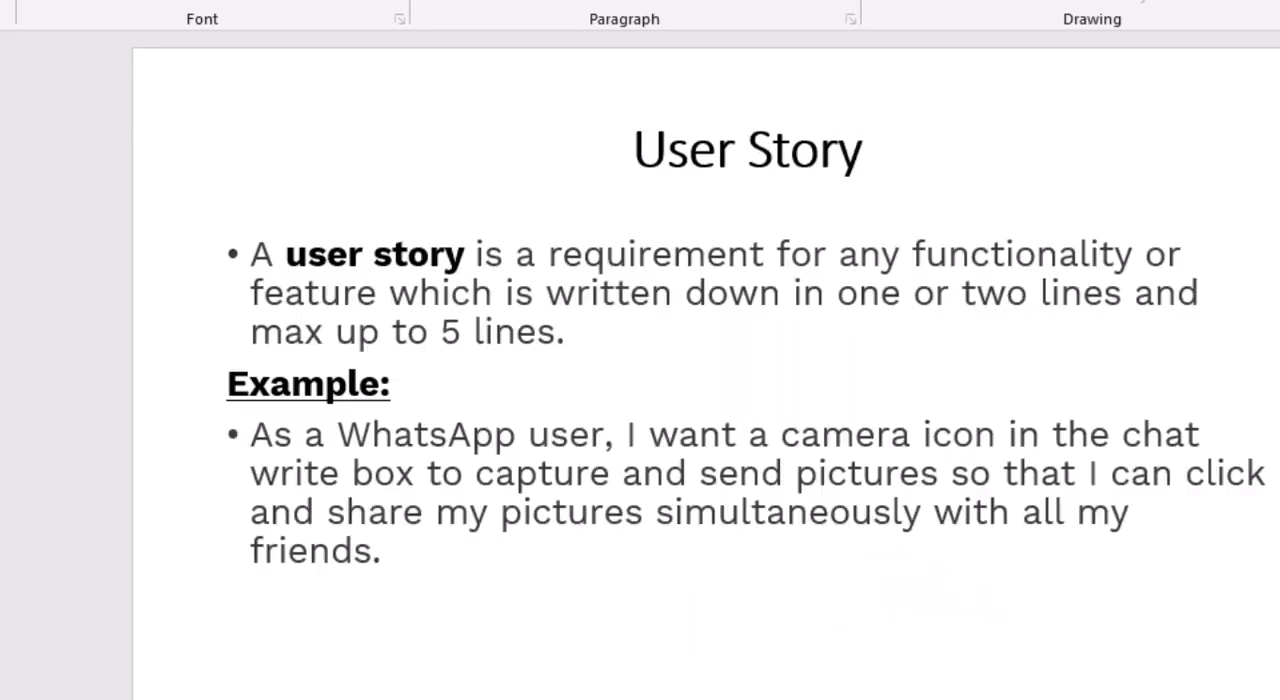
pyautogui.press('pagedown')
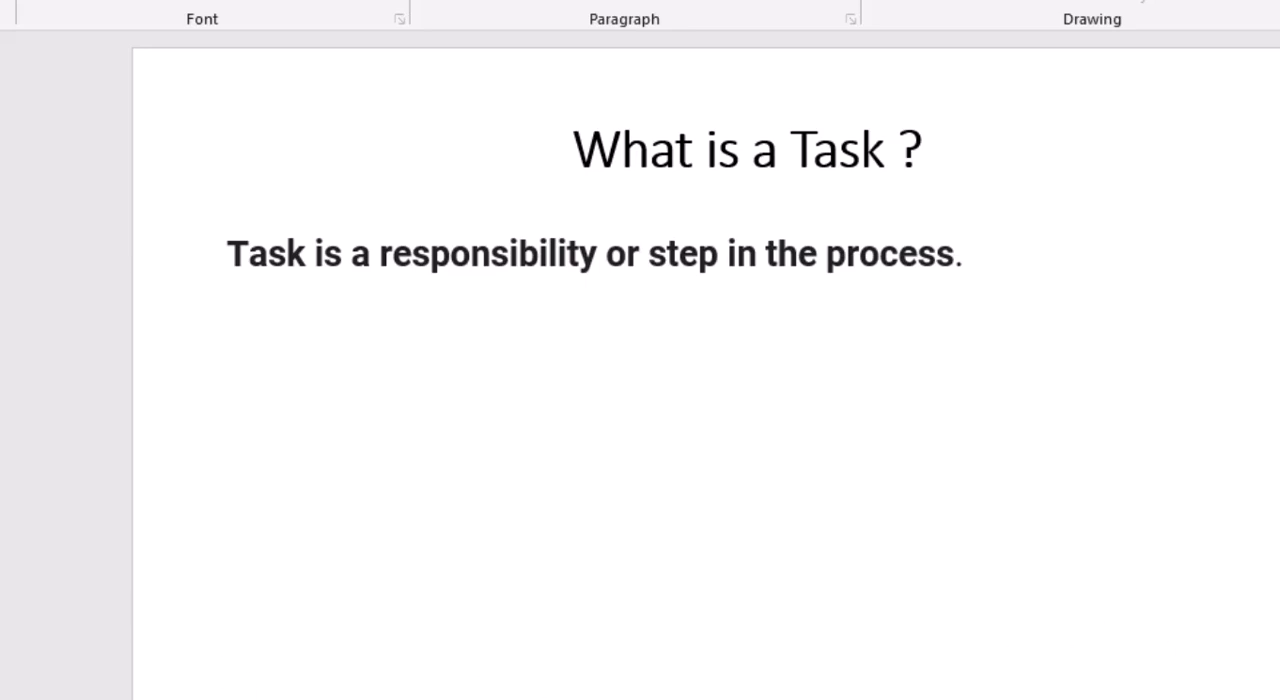
pyautogui.press('pagedown')
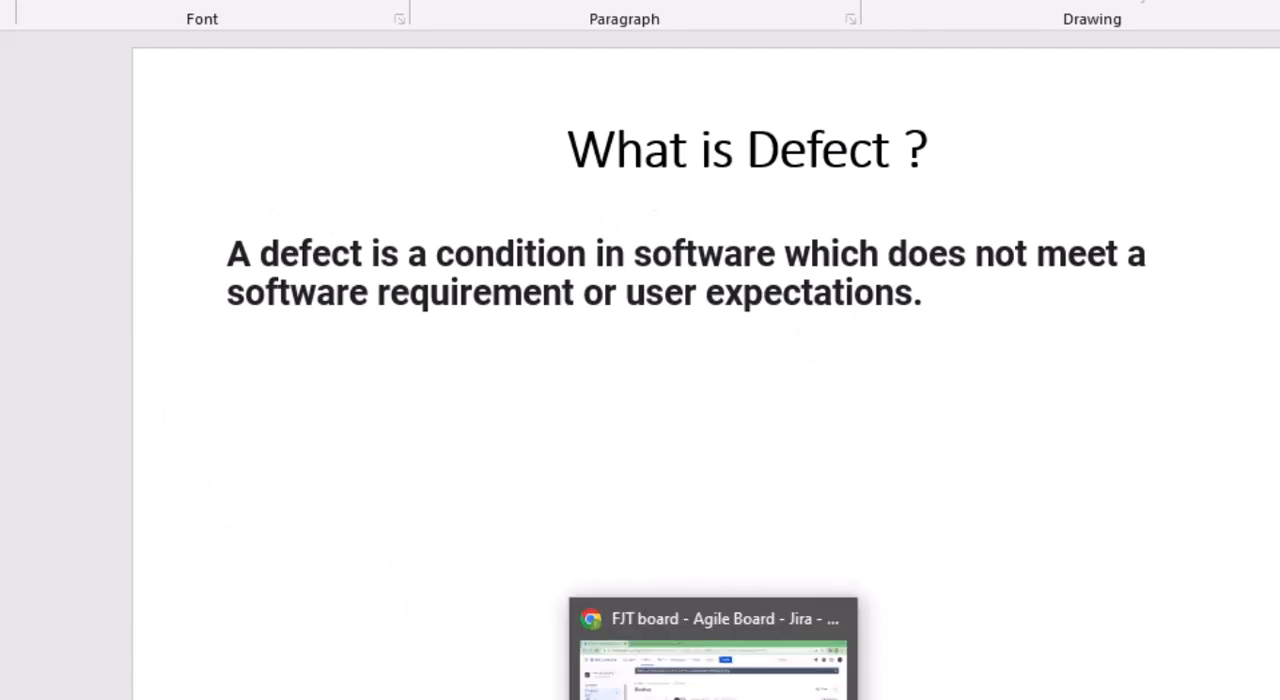
# Switch back to the Jira backlog and show all issues in the Versions panel beside the epics.
pyautogui.click(714, 690)
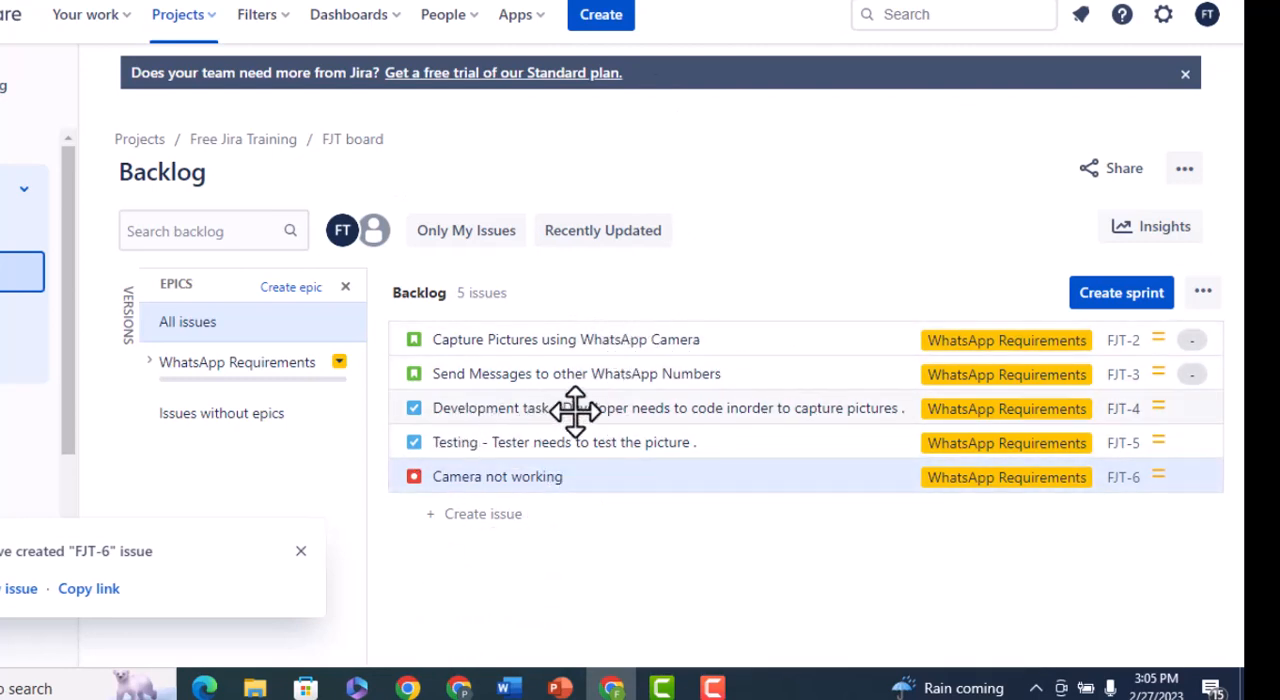
pyautogui.click(461, 462)
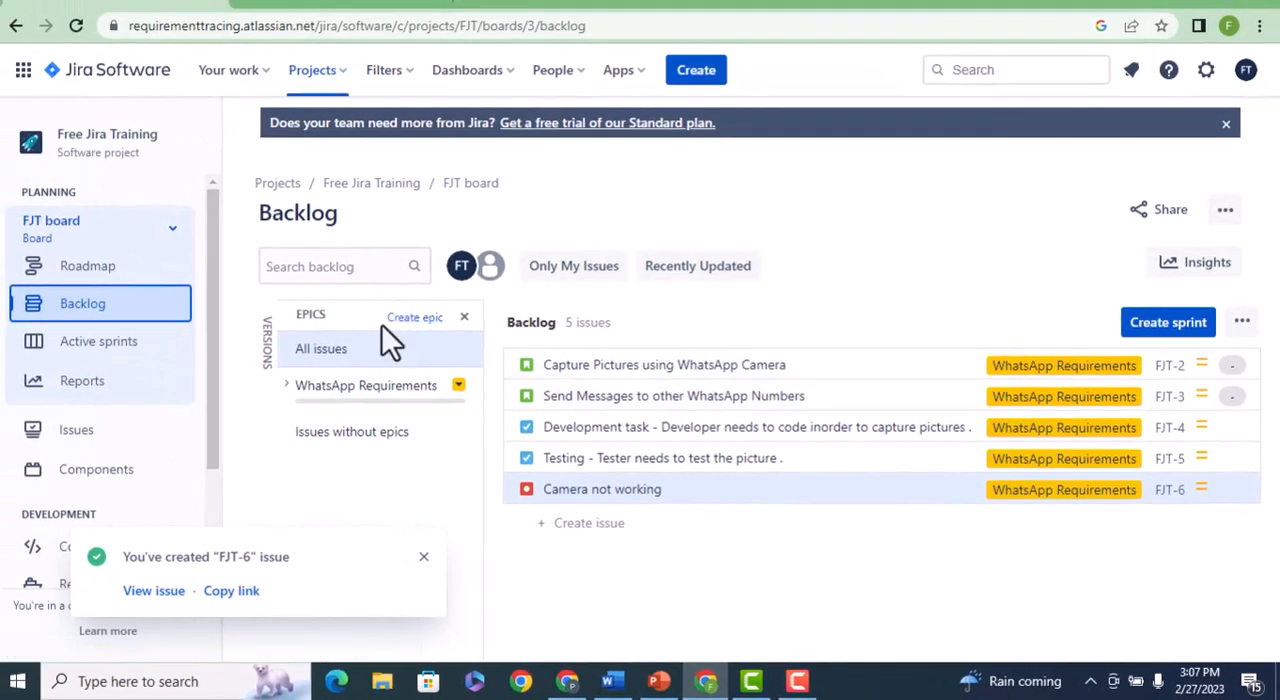
pyautogui.click(274, 345)
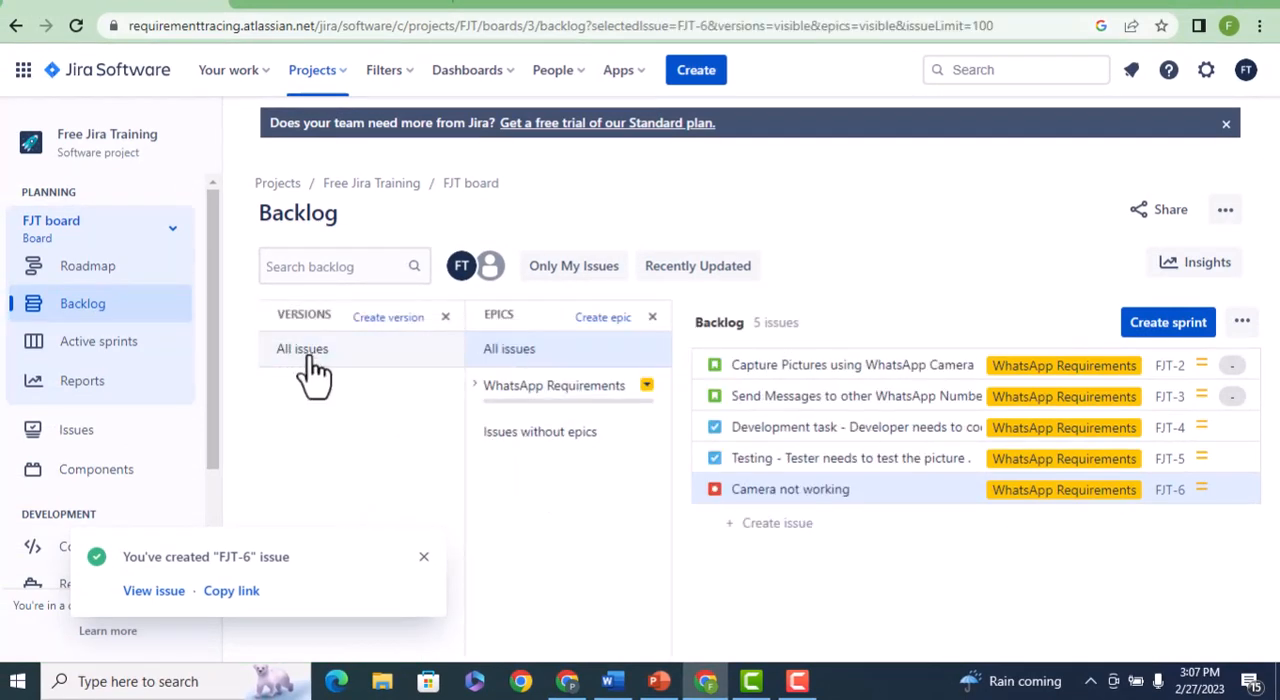
pyautogui.click(306, 362)
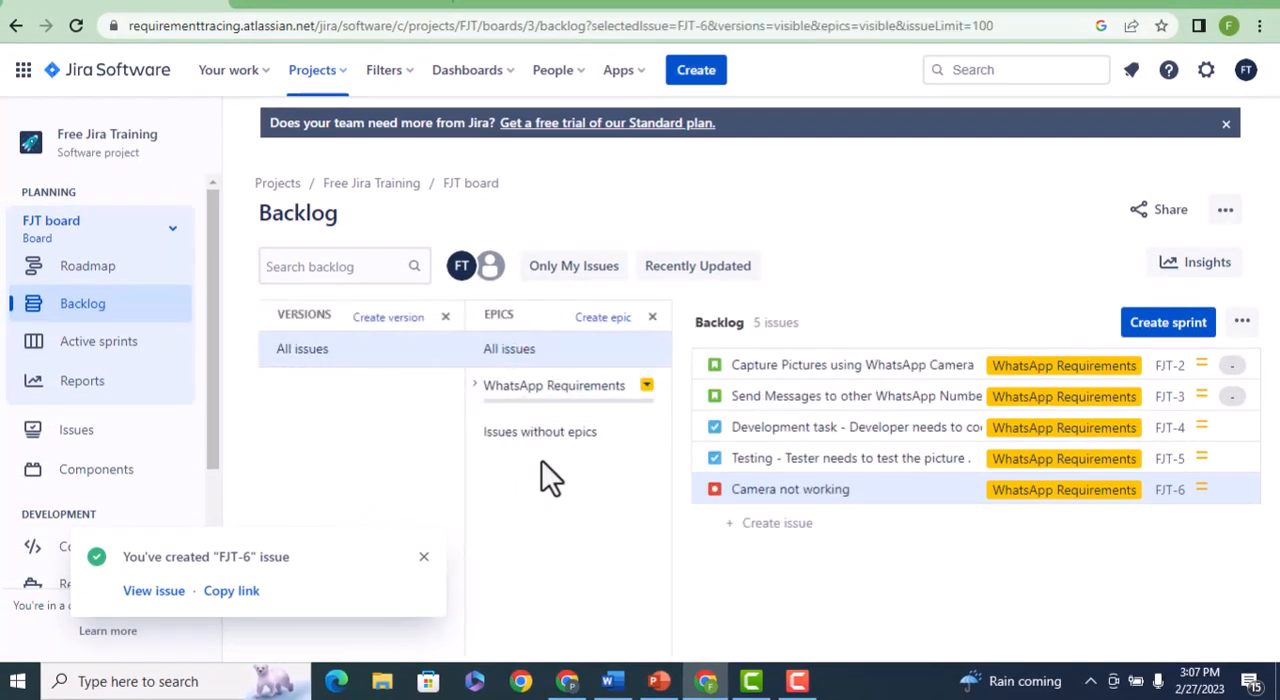
# View the project's Active sprints board and dismiss the issue-created notification.
pyautogui.click(118, 345)
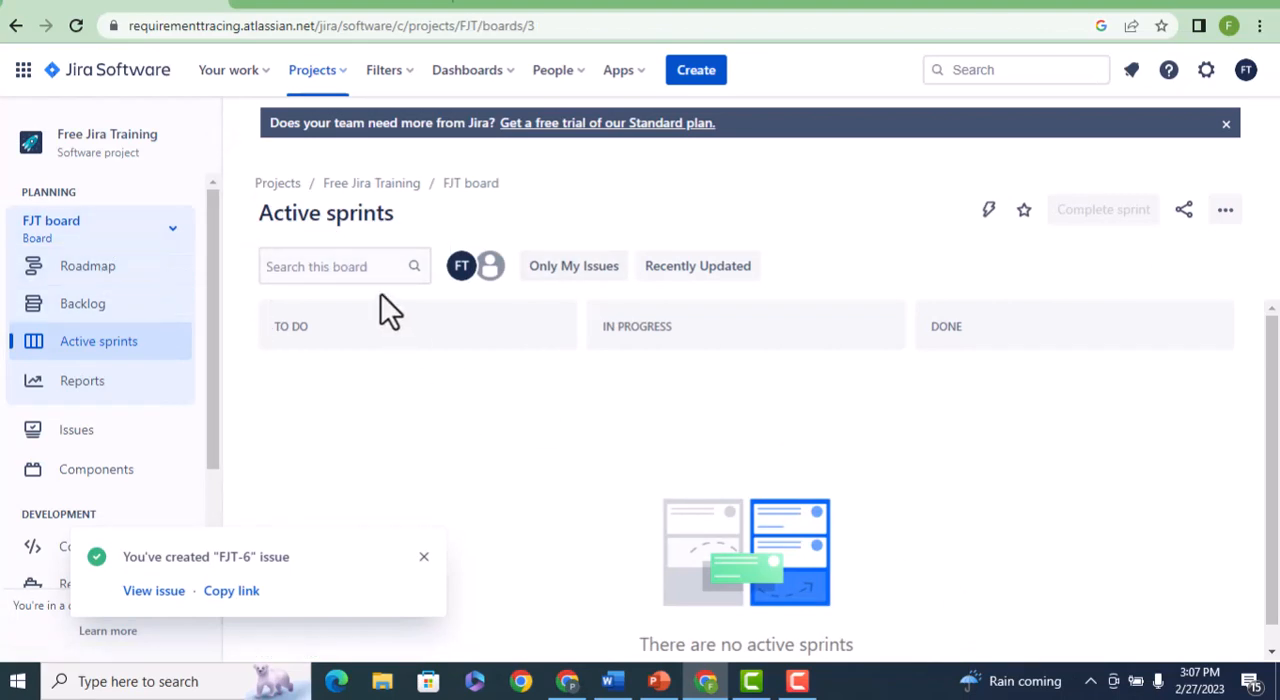
pyautogui.click(424, 558)
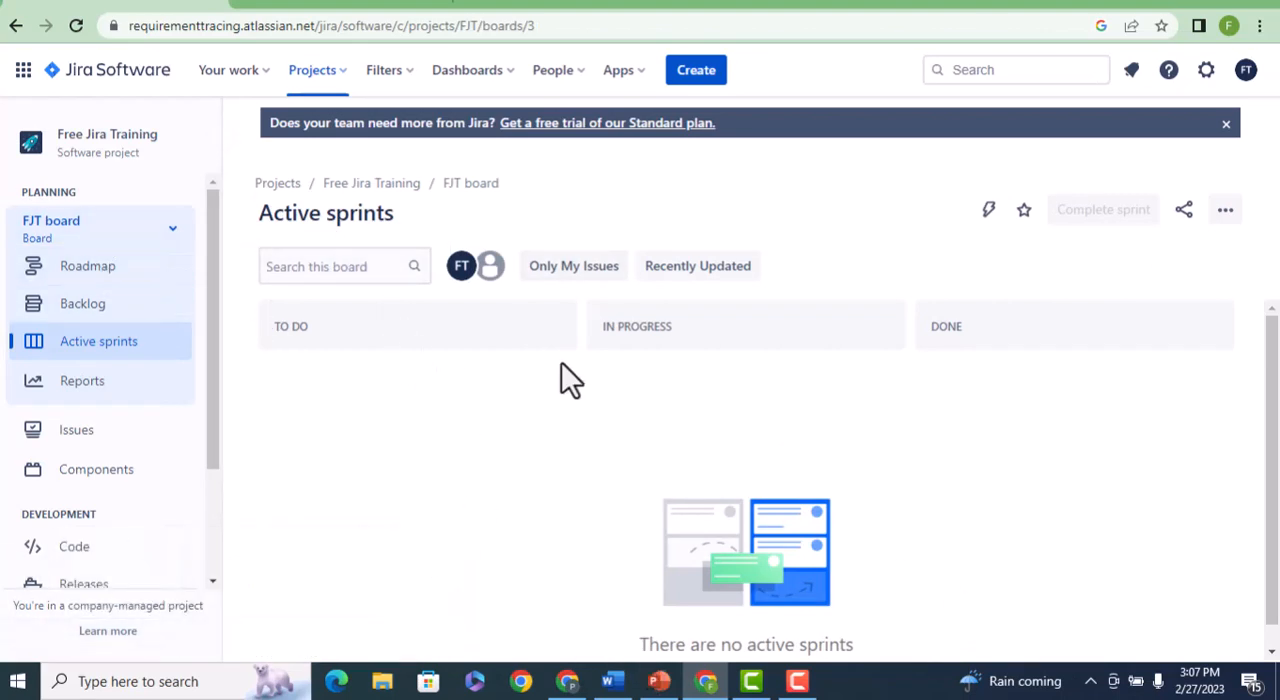
# View the project's roadmap and examine the choices offered by its Epic and Type filters.
pyautogui.click(104, 277)
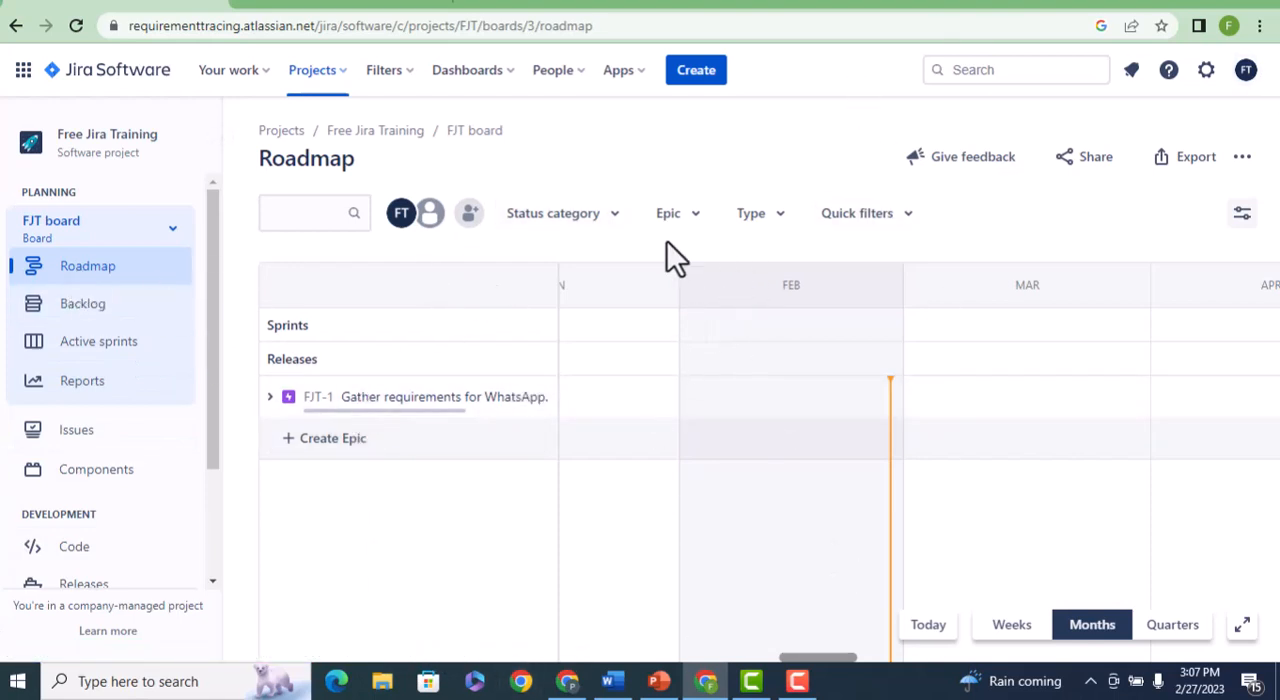
pyautogui.click(690, 218)
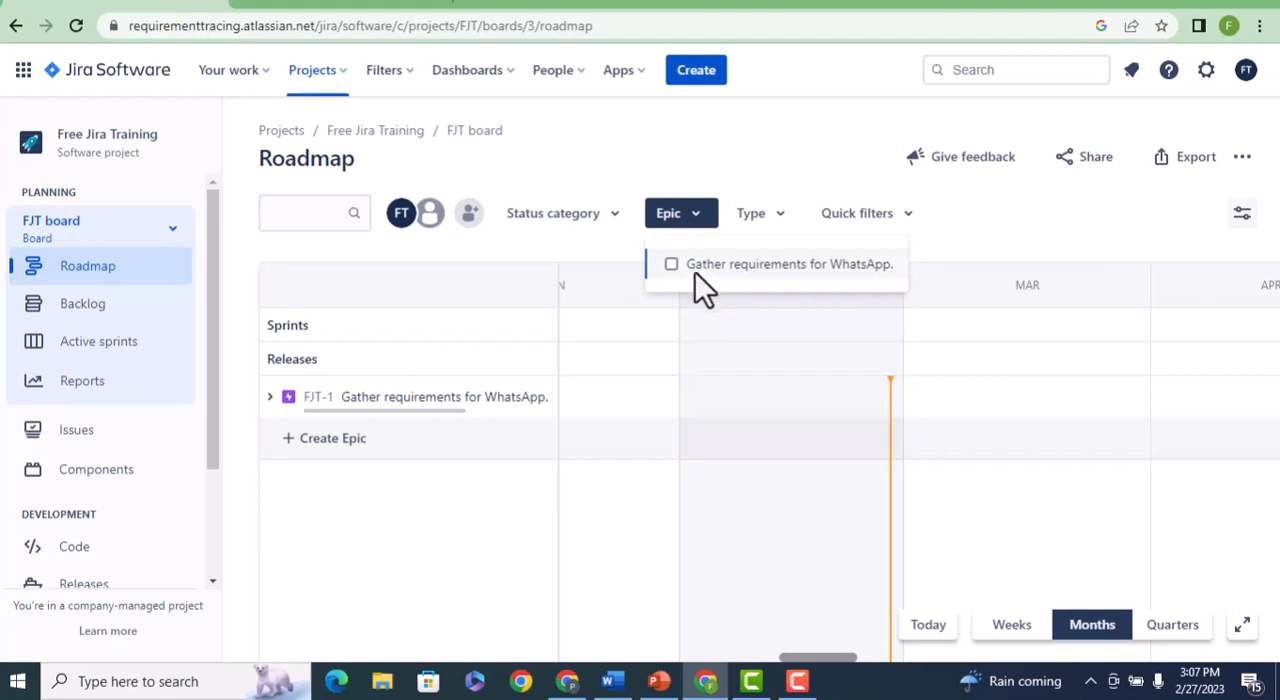
pyautogui.click(774, 238)
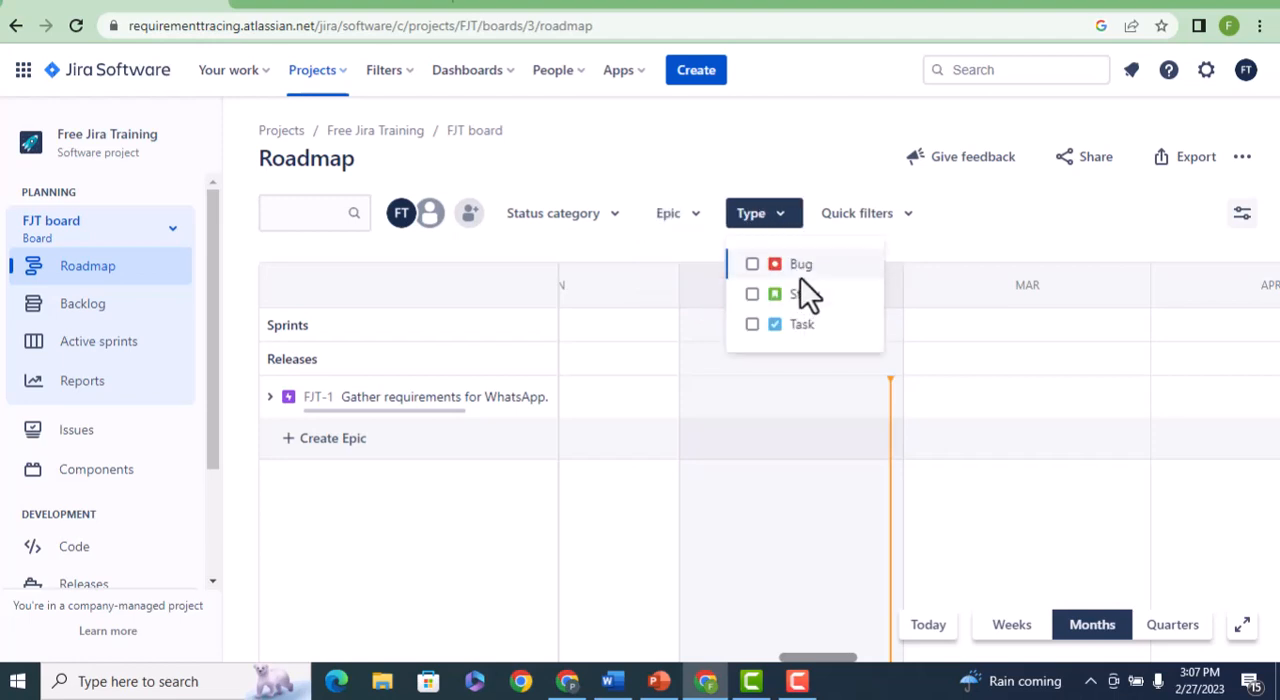
pyautogui.click(472, 509)
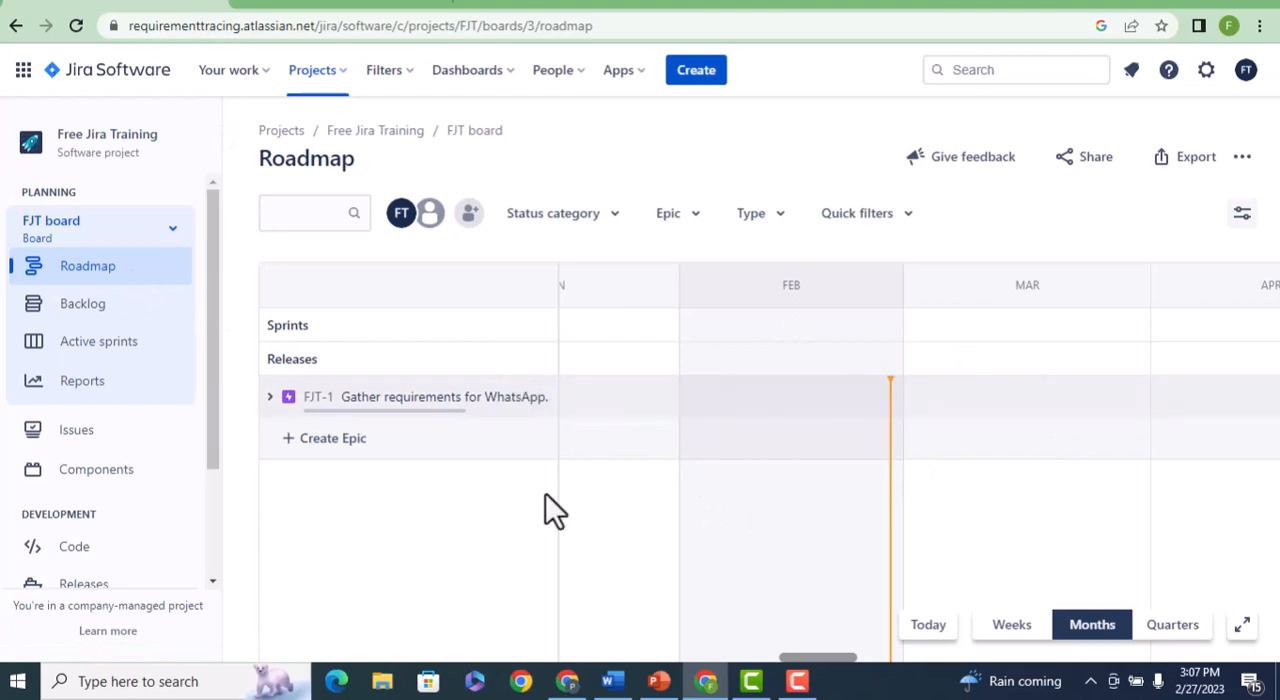
# Return to the backlog and look through the project's remaining navigation entries down to Project settings.
pyautogui.click(70, 312)
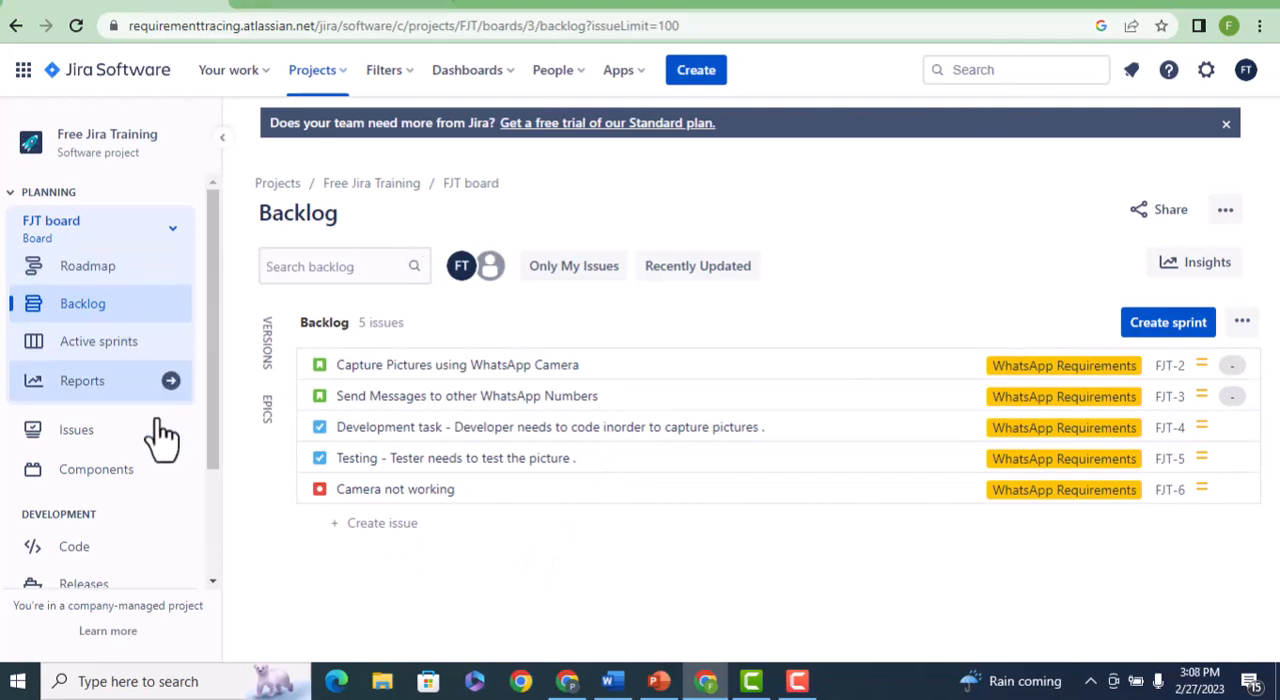
pyautogui.scroll(-3, 165, 460)
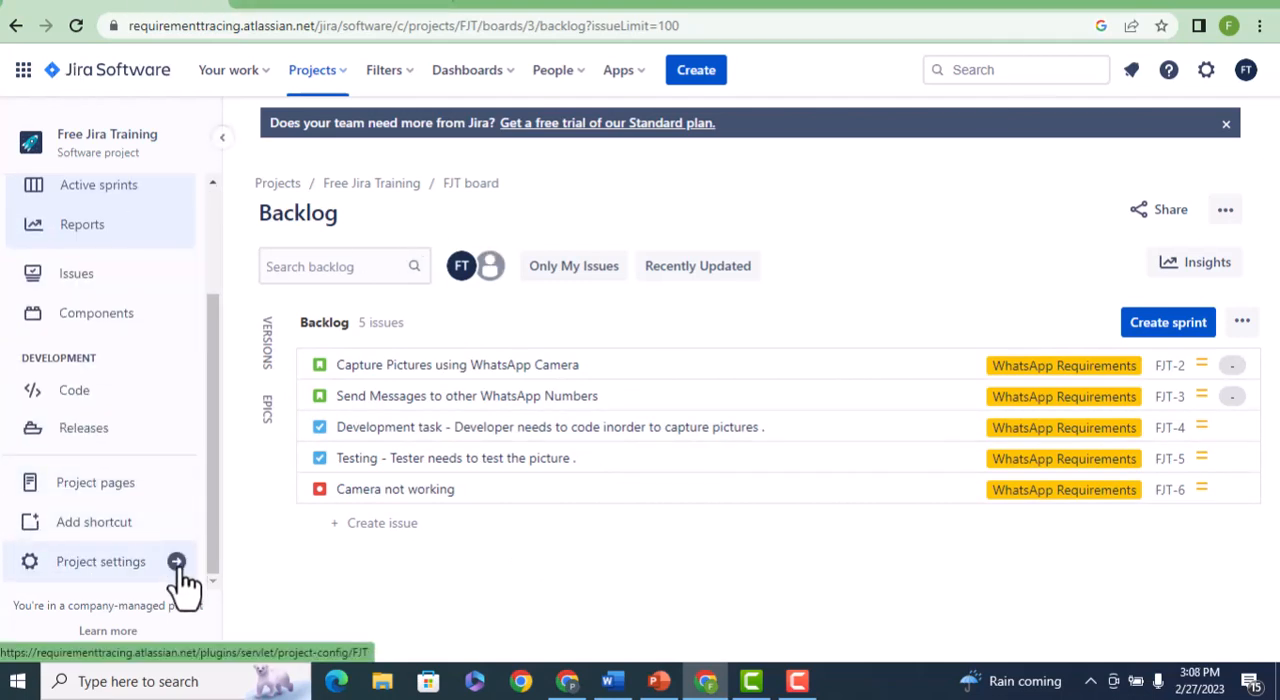
pyautogui.scroll(3, 205, 524)
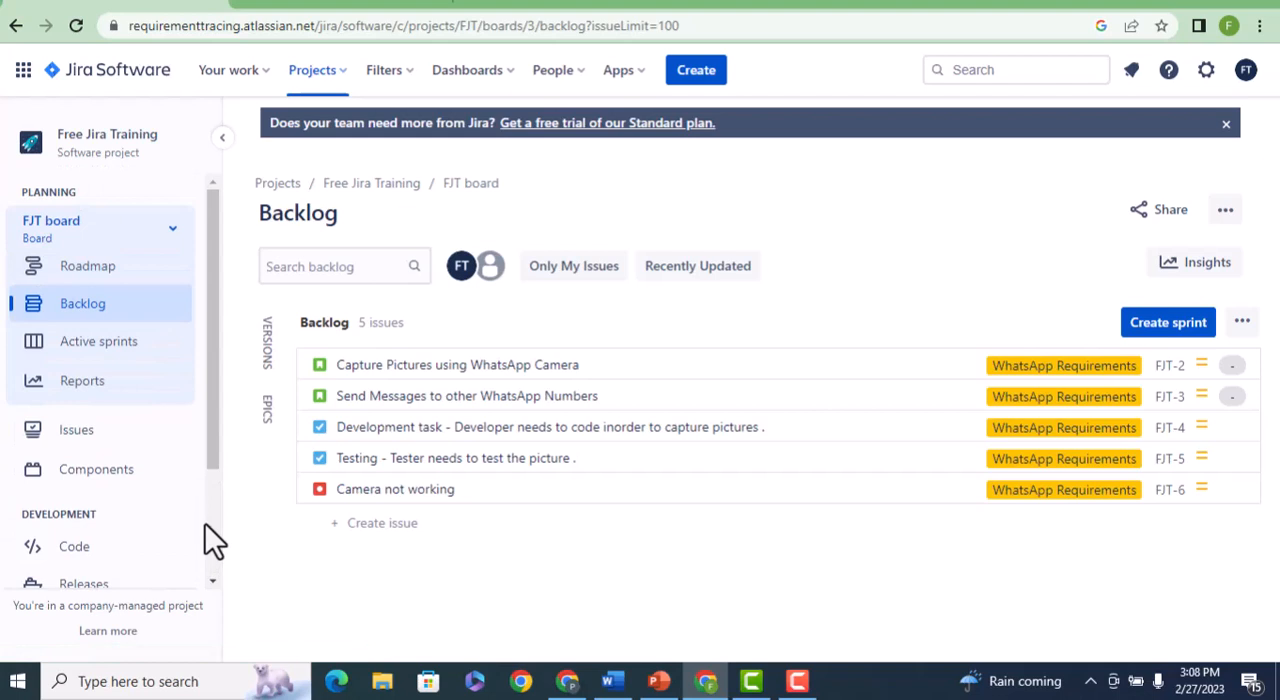
pyautogui.click(106, 318)
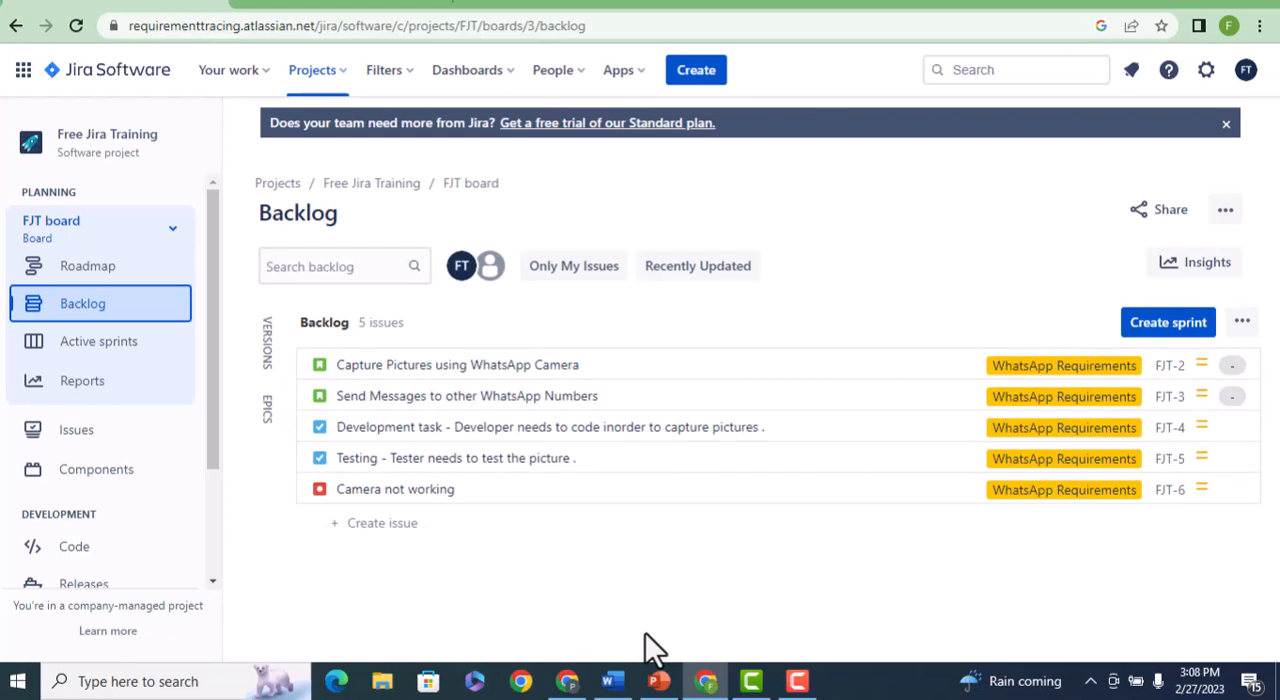
# Open the story "Capture Pictures using WhatsApp Camera" from the backlog and review its detail fields down to Activity.
pyautogui.click(456, 366)
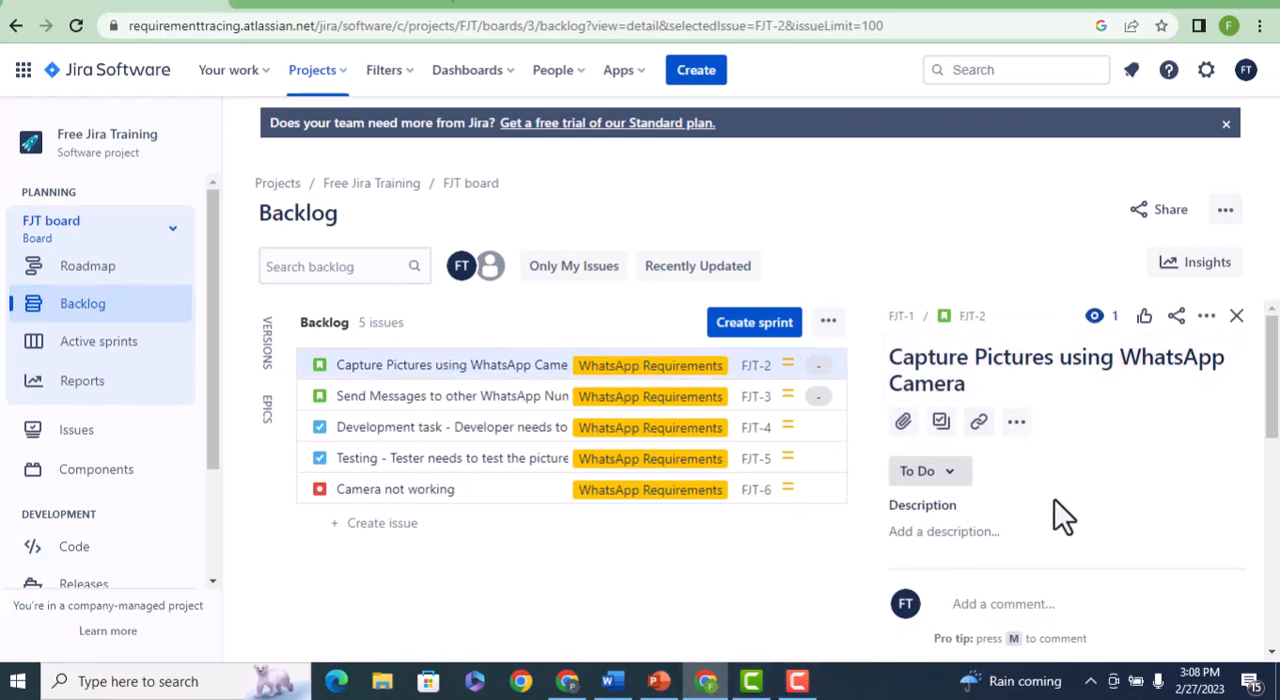
pyautogui.scroll(-1, 1054, 498)
pyautogui.scroll(-3, 1130, 525)
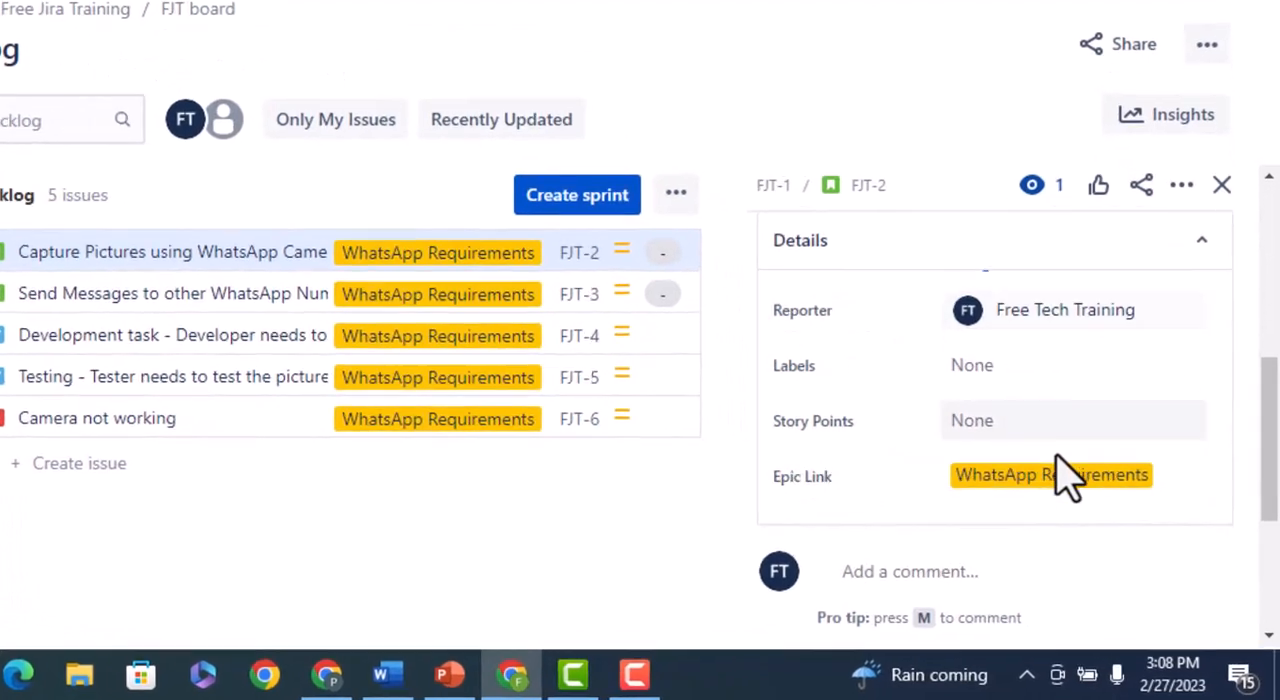
pyautogui.scroll(-3, 1062, 478)
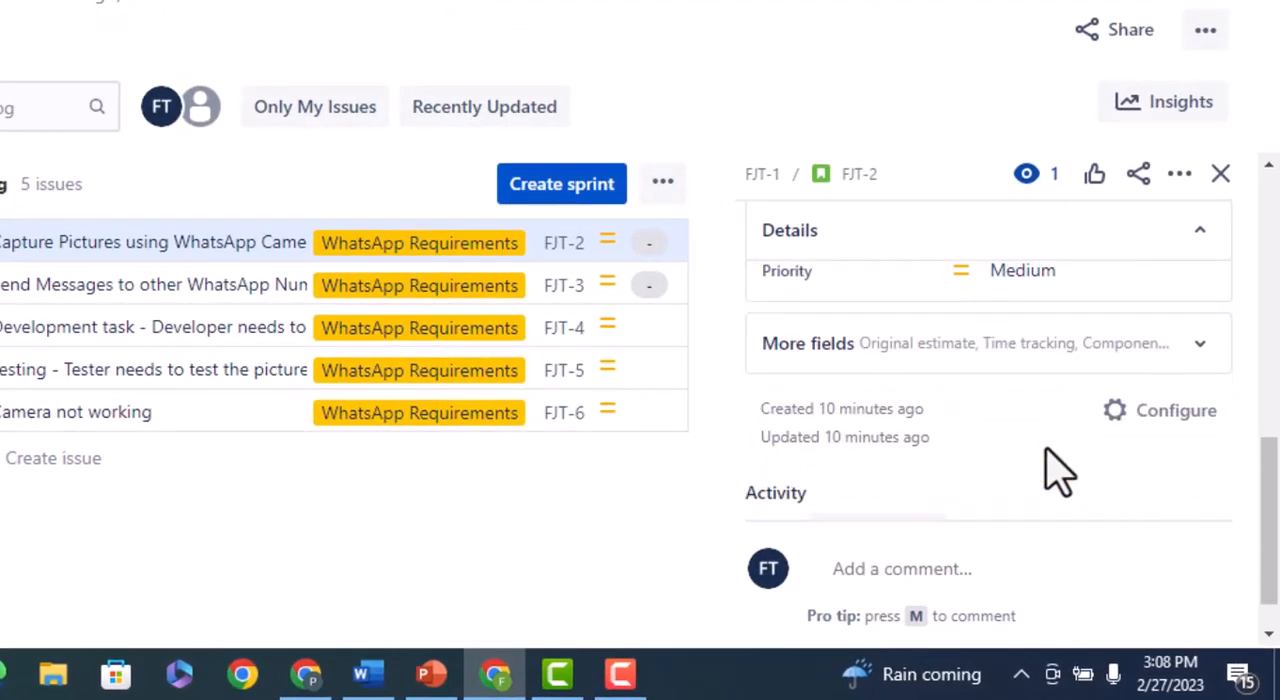
# Review the story's fields once more, from its priority, epic link and reporter up to its title, status and description.
pyautogui.scroll(1, 1055, 470)
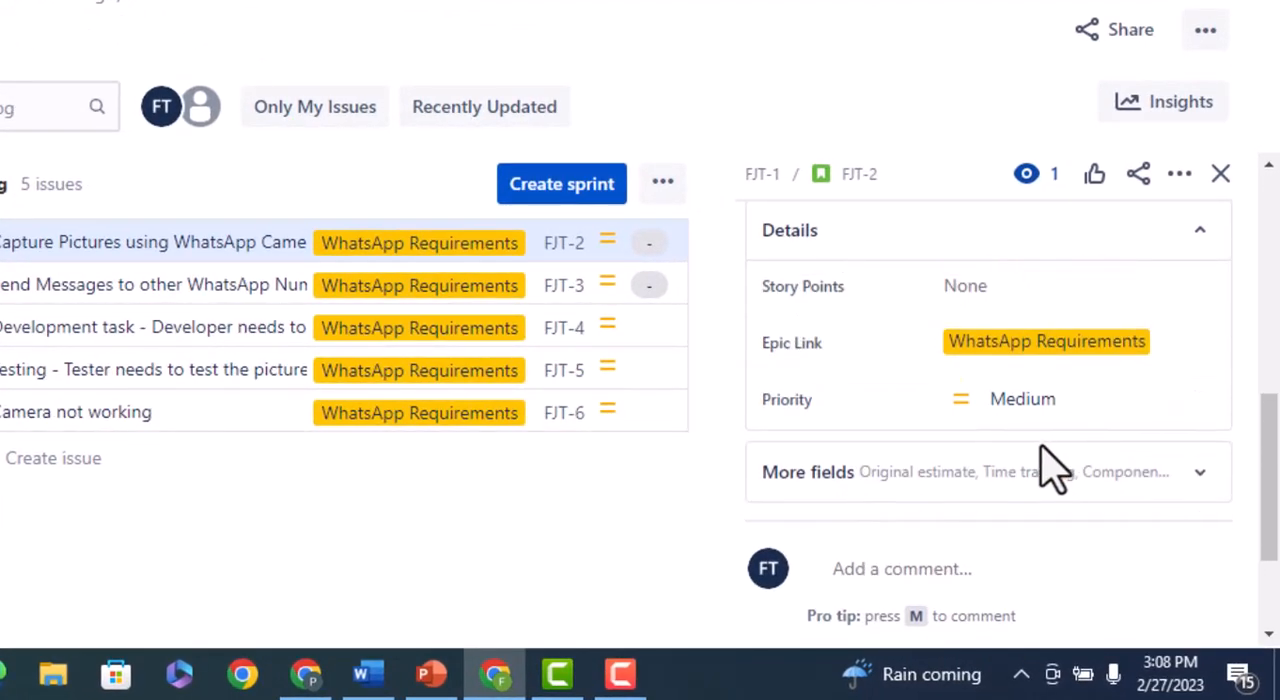
pyautogui.scroll(1, 970, 385)
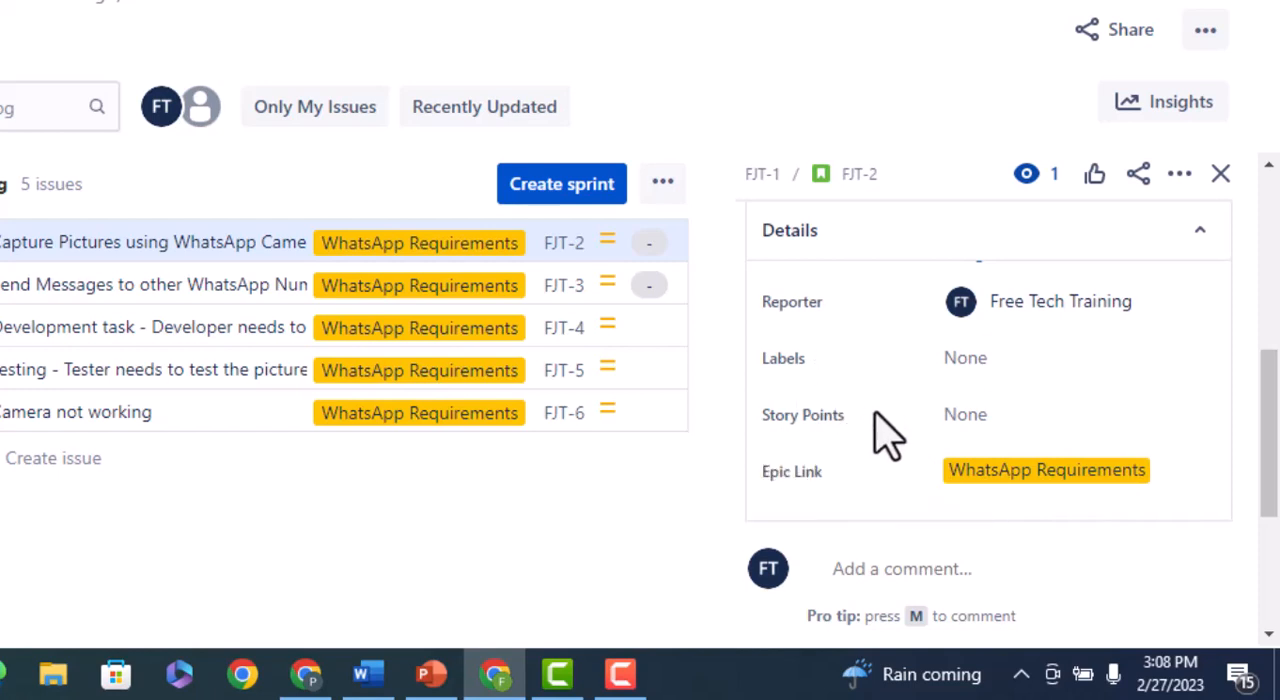
pyautogui.scroll(5, 908, 480)
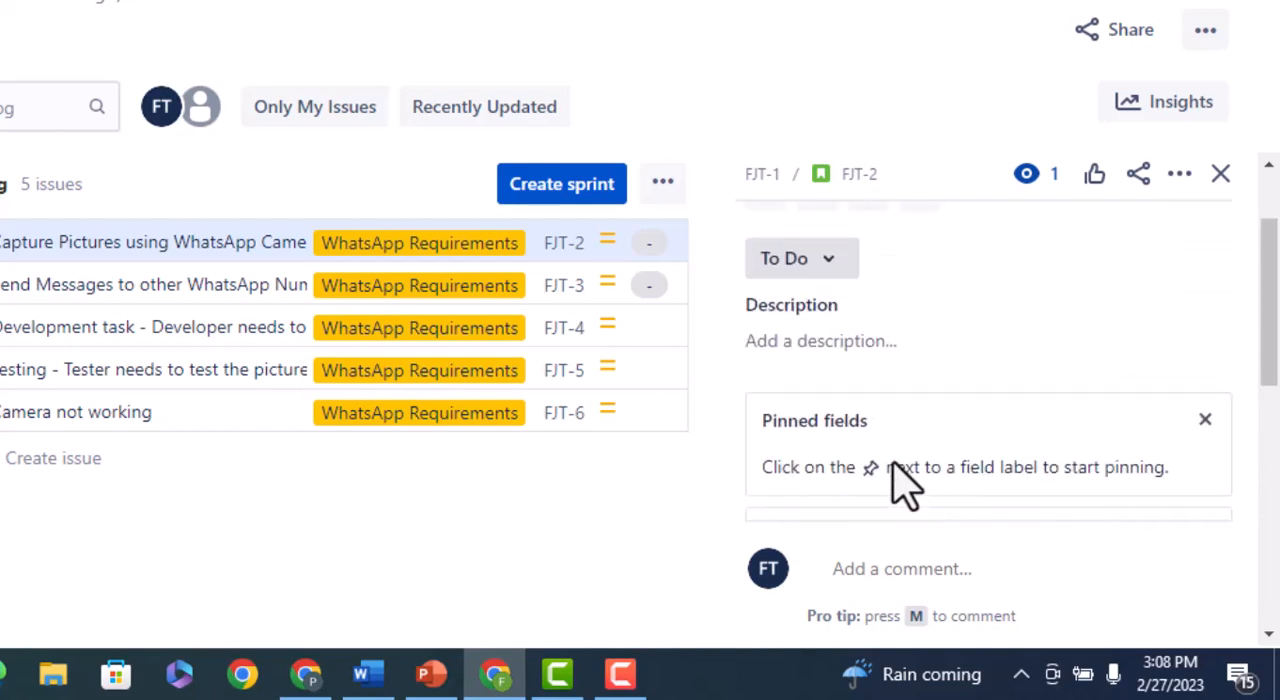
pyautogui.scroll(3, 915, 470)
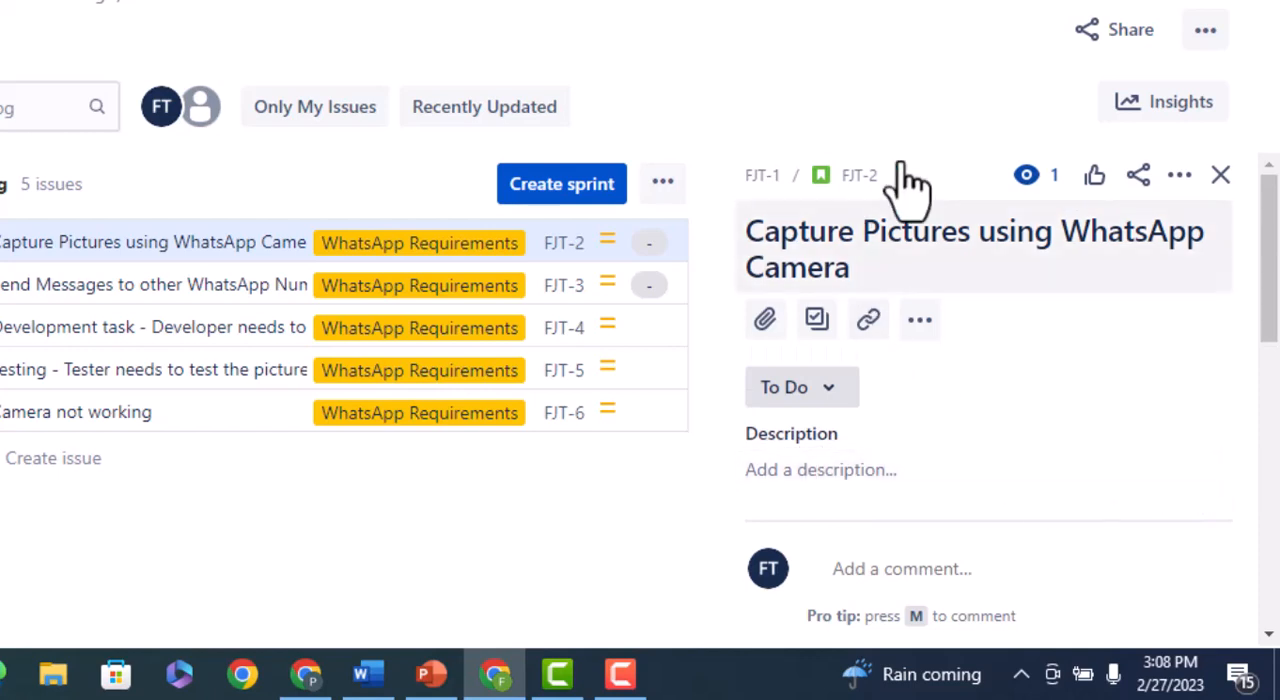
pyautogui.scroll(-1, 975, 392)
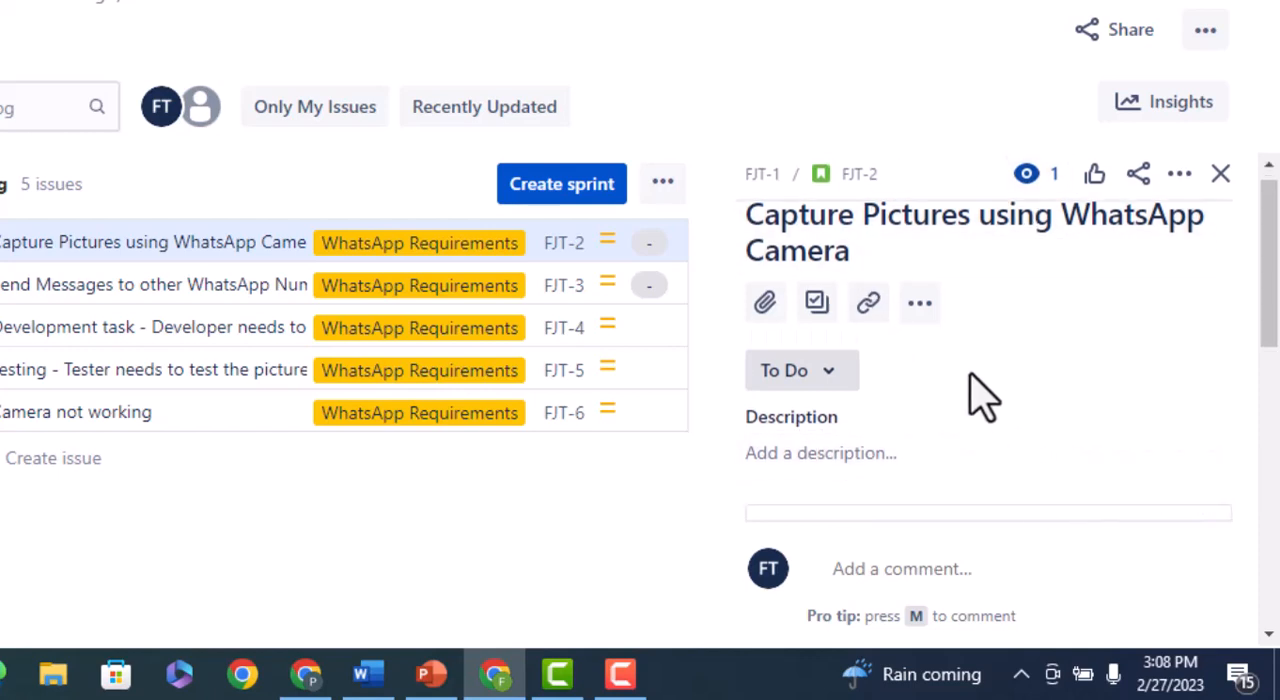
pyautogui.scroll(-6, 978, 396)
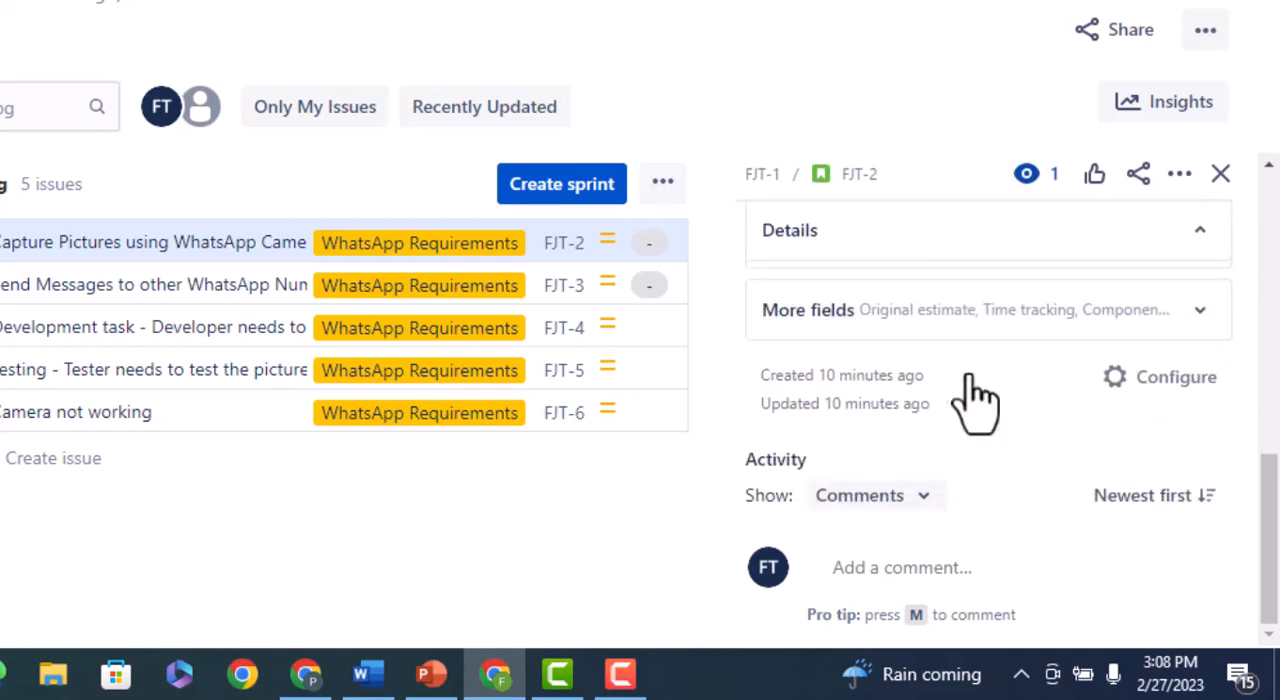
pyautogui.scroll(7, 975, 443)
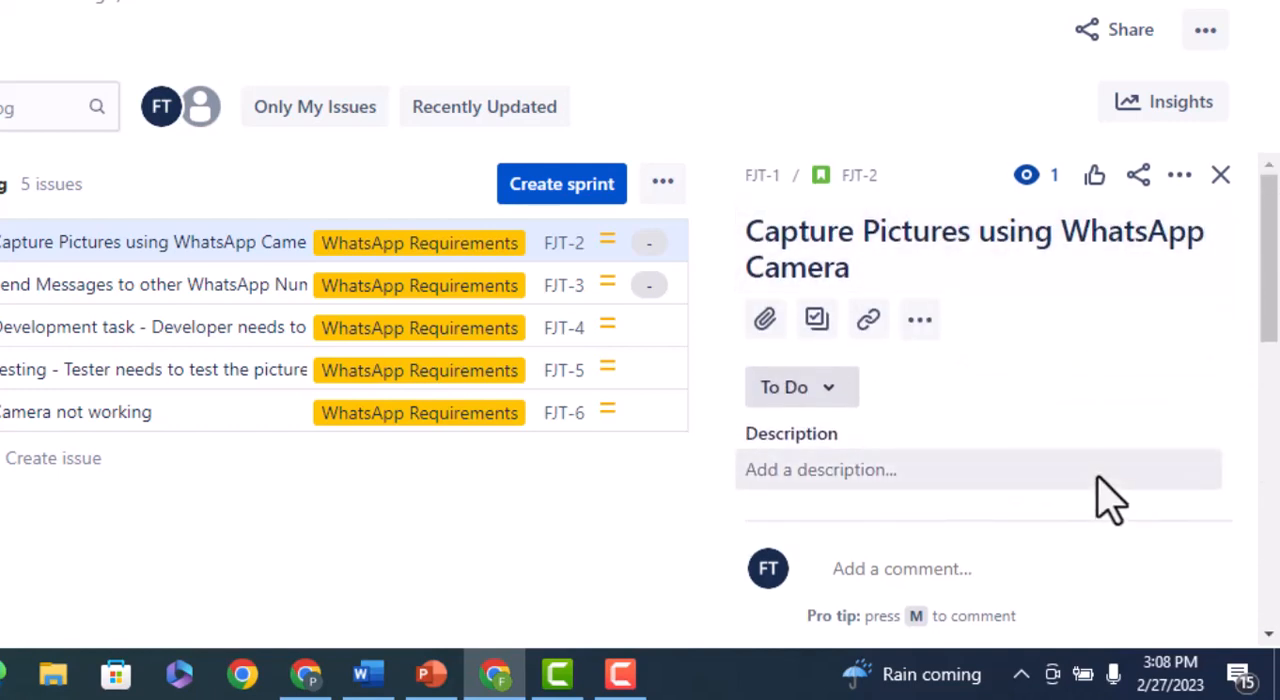
pyautogui.scroll(-4, 1108, 500)
pyautogui.scroll(4, 1025, 580)
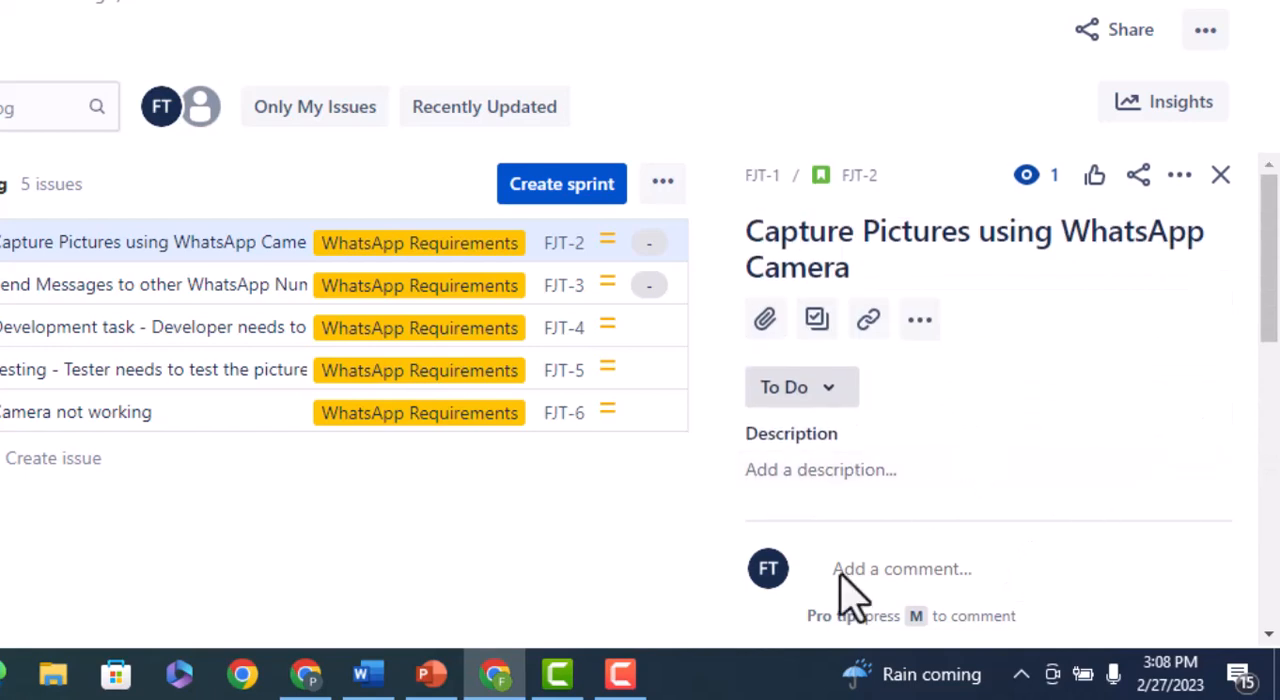
# Switch to PowerPoint to view the "What is EPIC ?" slide, return to Jira and compare the story's assignee and description fields.
pyautogui.click(432, 675)
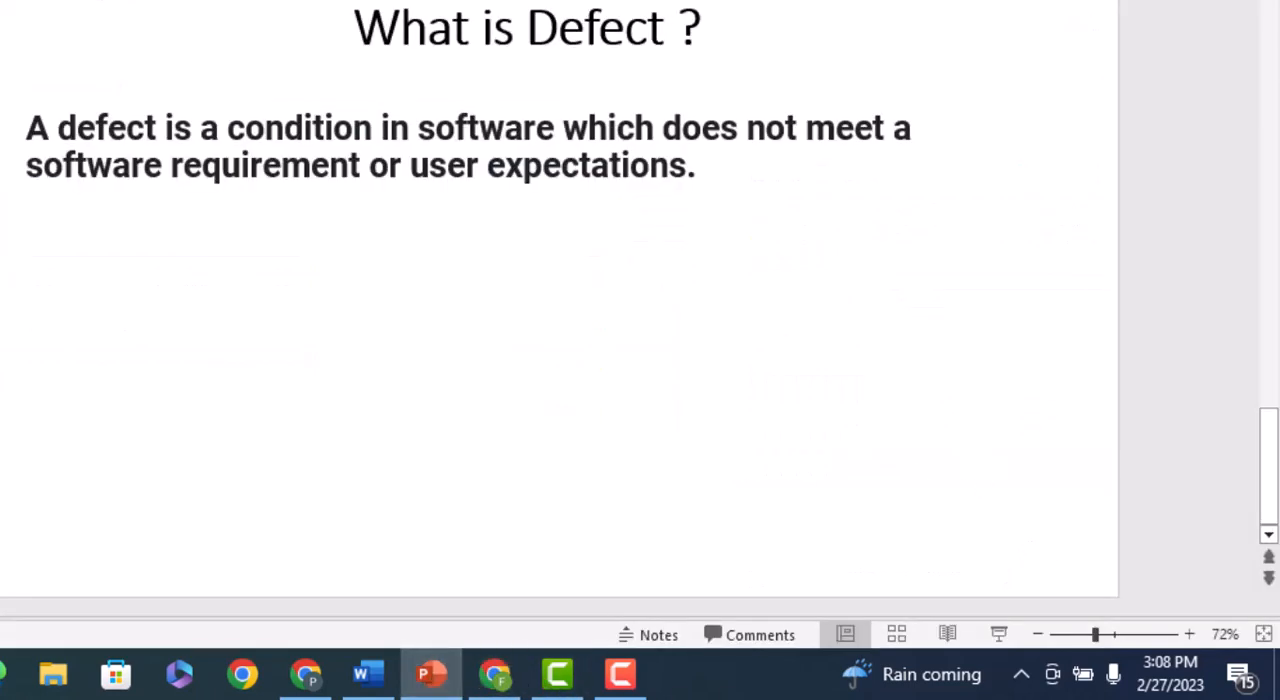
pyautogui.moveTo(1270, 465); pyautogui.dragTo(1270, 125)
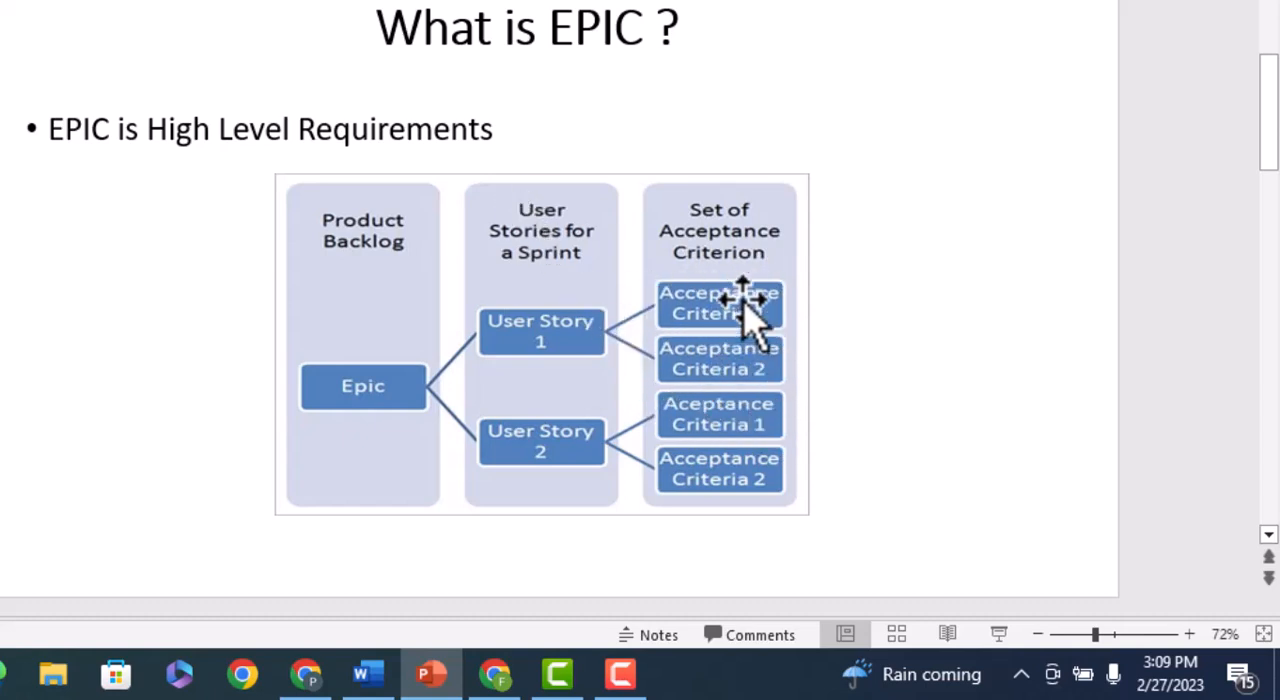
pyautogui.click(495, 674)
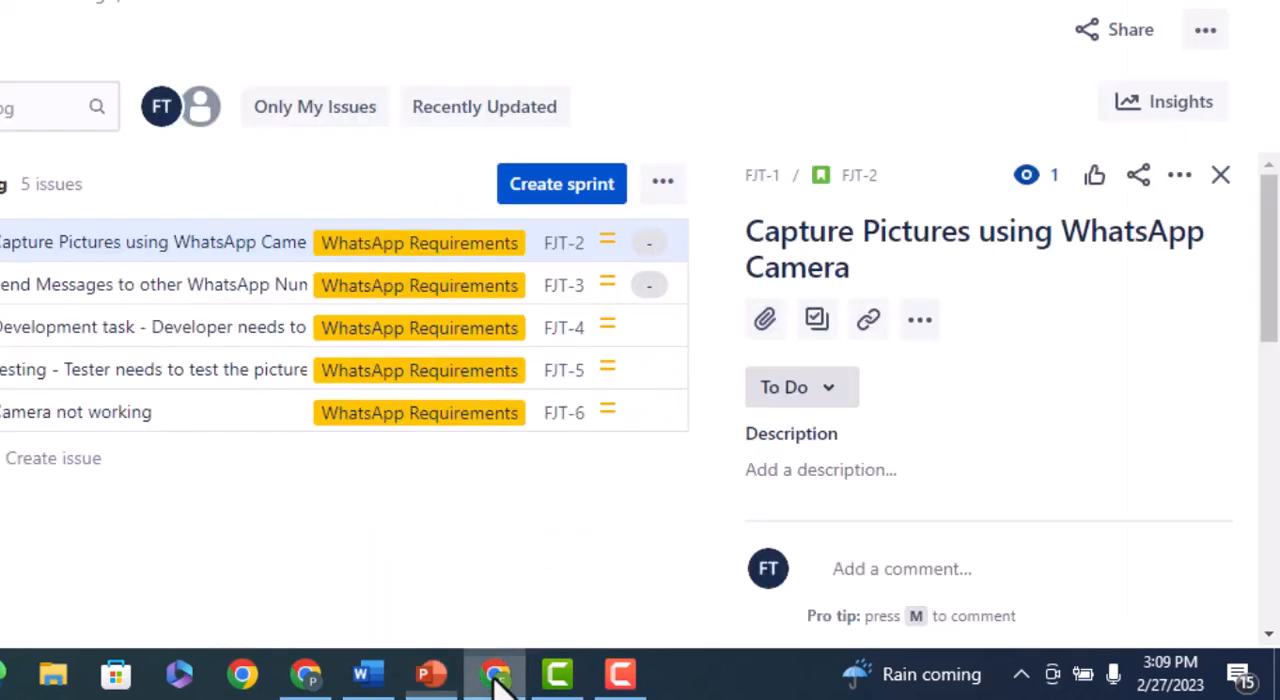
pyautogui.scroll(-3, 929, 434)
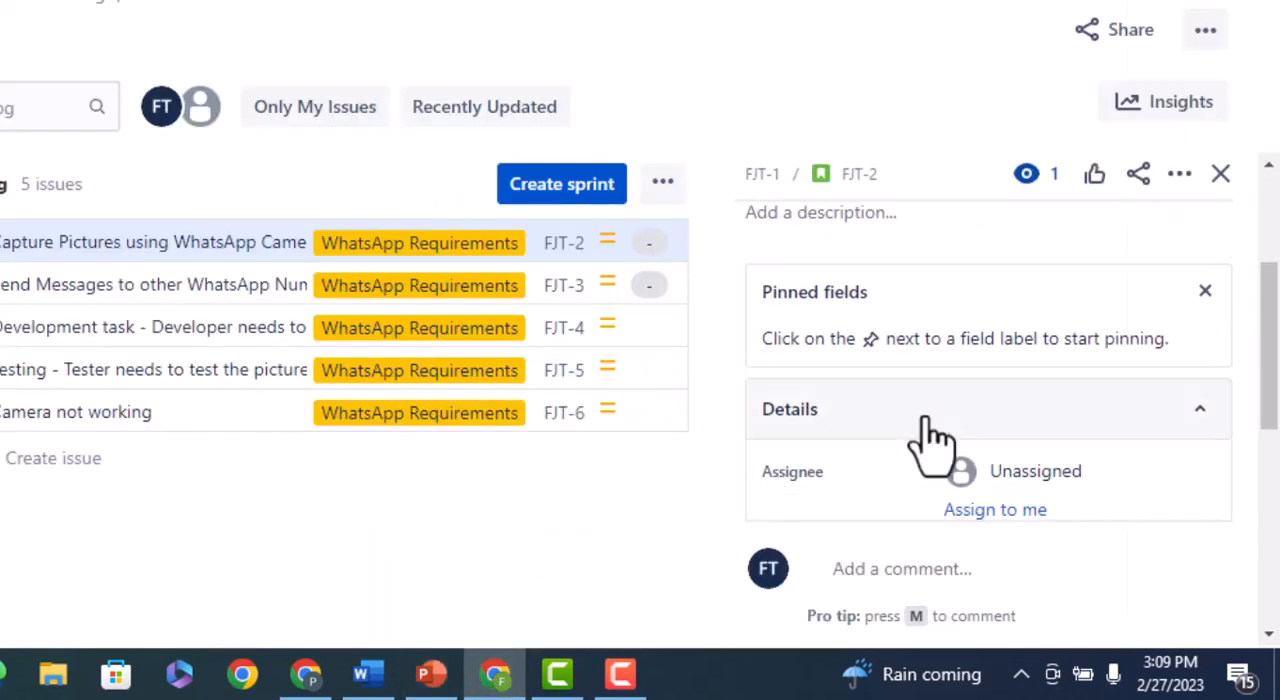
pyautogui.scroll(3, 930, 450)
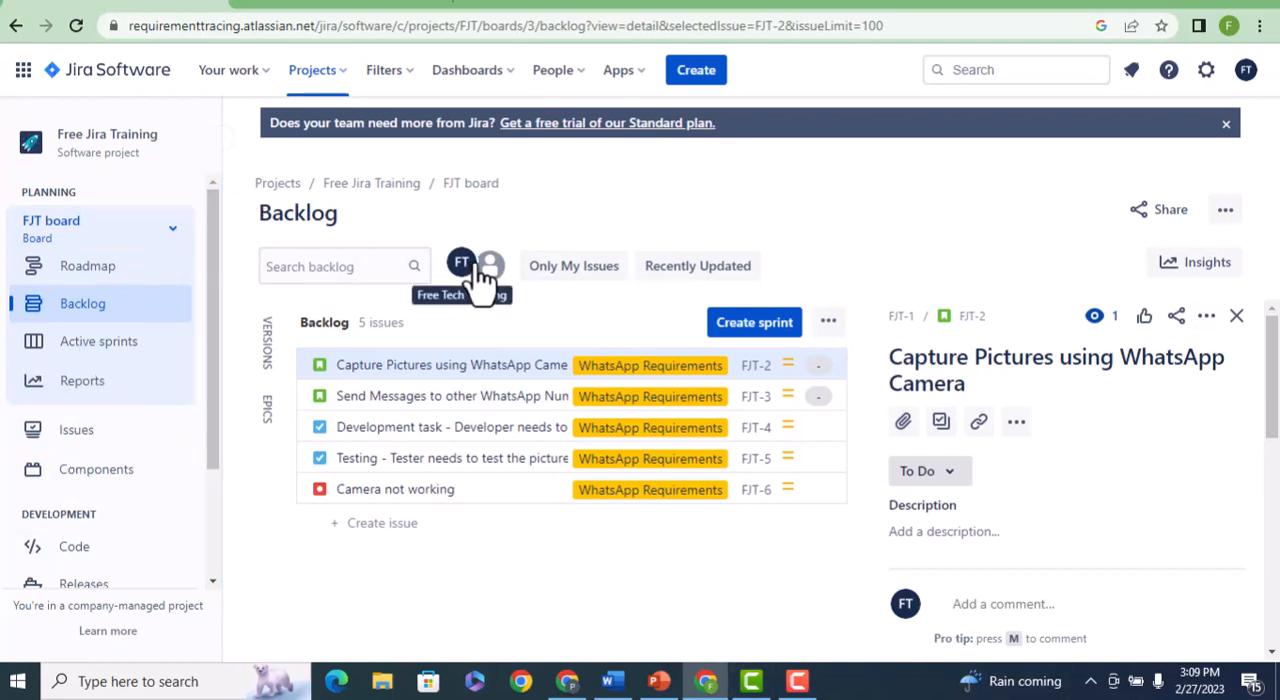
# Look over the blank Create issue form without saving, and examine the status choices offered for the story "Capture Pictures using WhatsApp Camera".
pyautogui.click(698, 80)
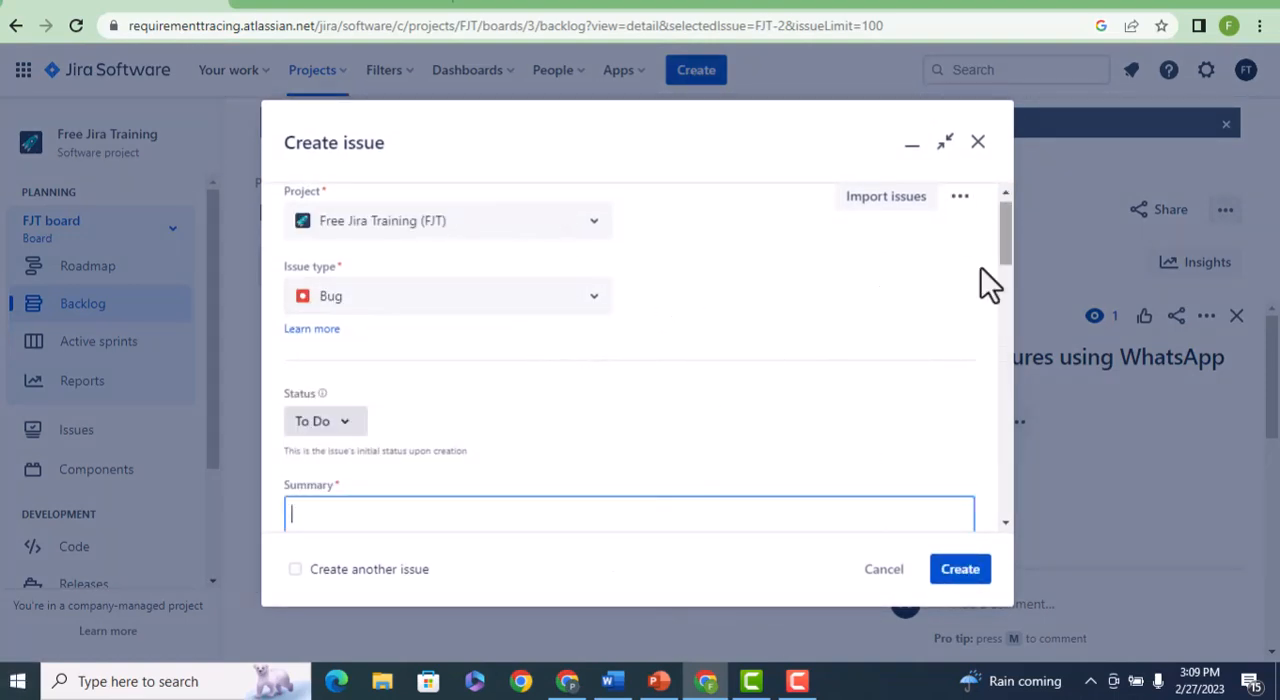
pyautogui.click(978, 142)
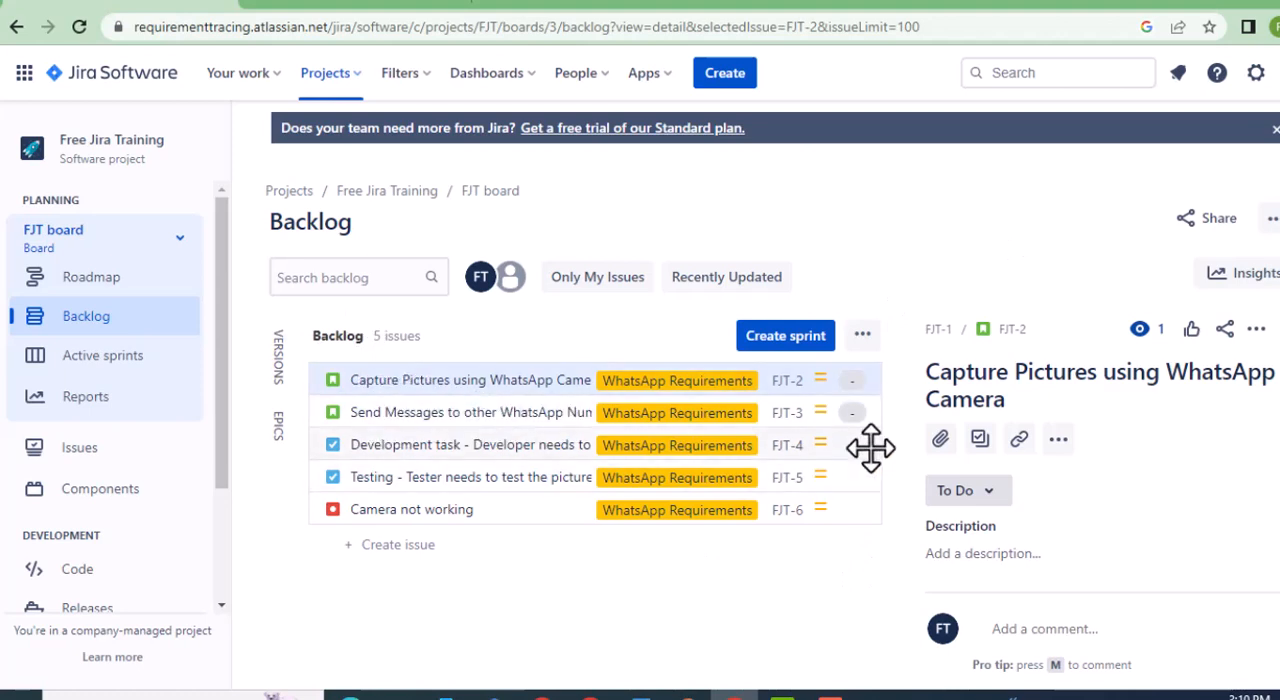
pyautogui.click(986, 498)
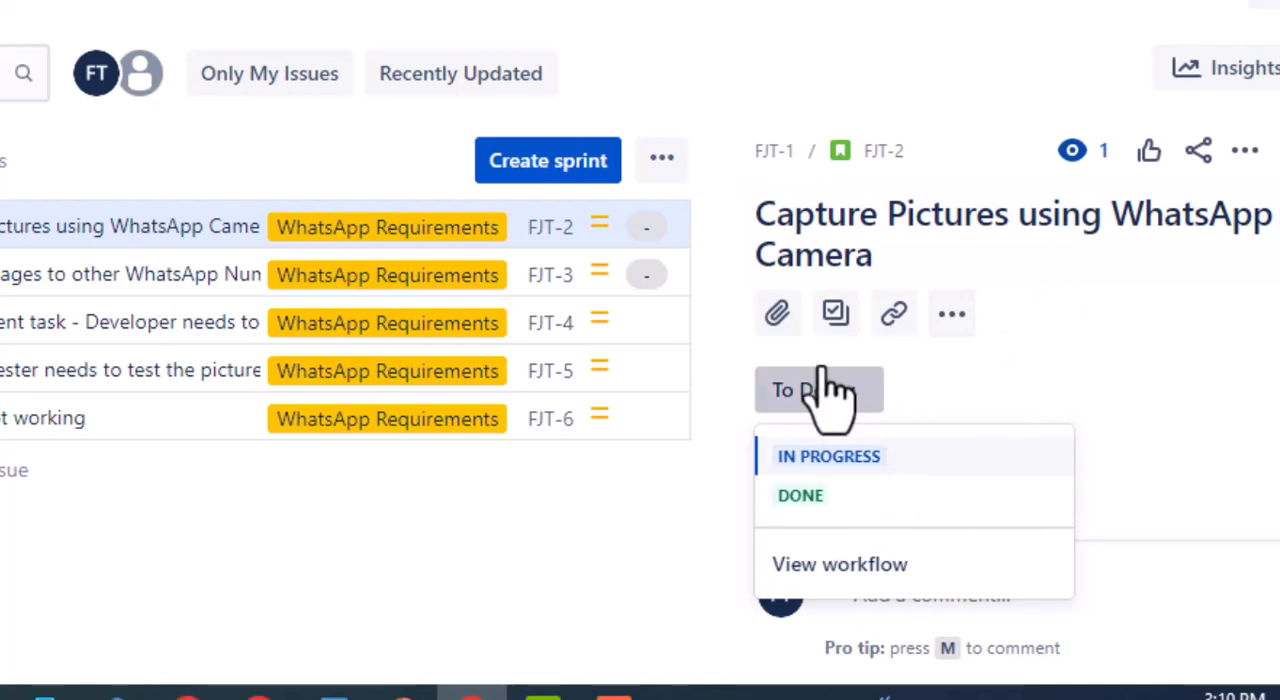
pyautogui.click(331, 523)
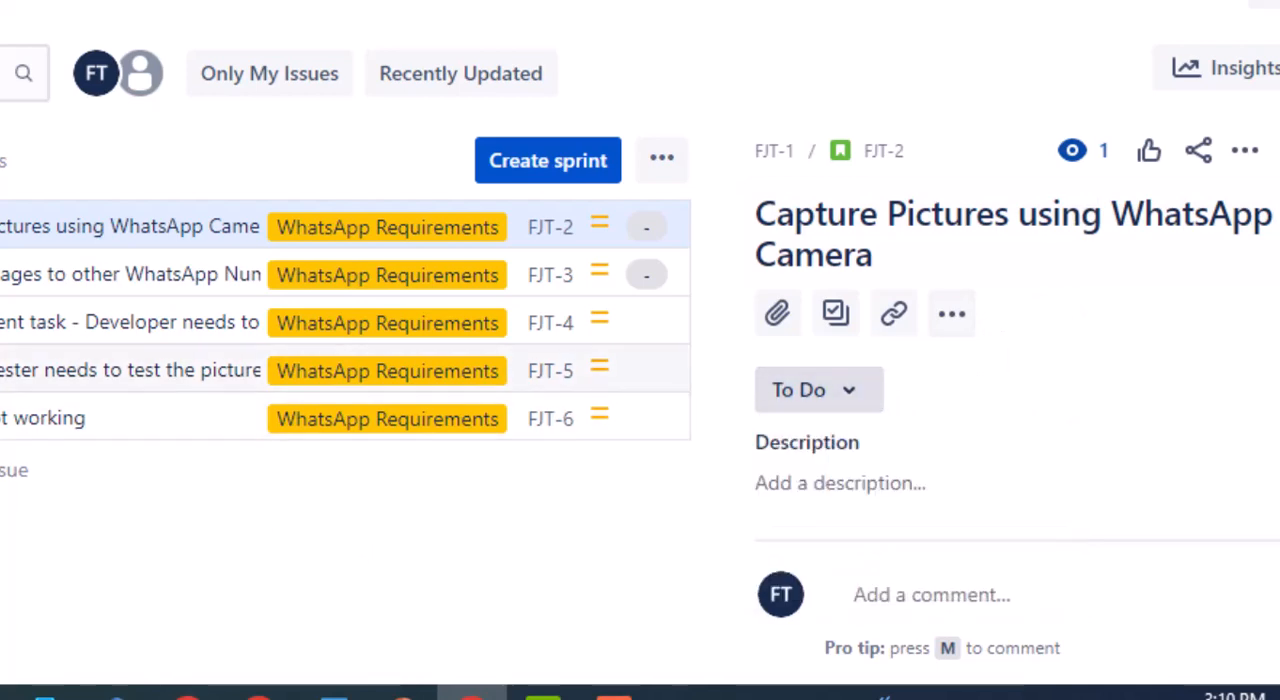
# Open the developer's picture-capture coding task from the backlog and examine its status choices, assignee and reporter fields.
pyautogui.click(18, 322)
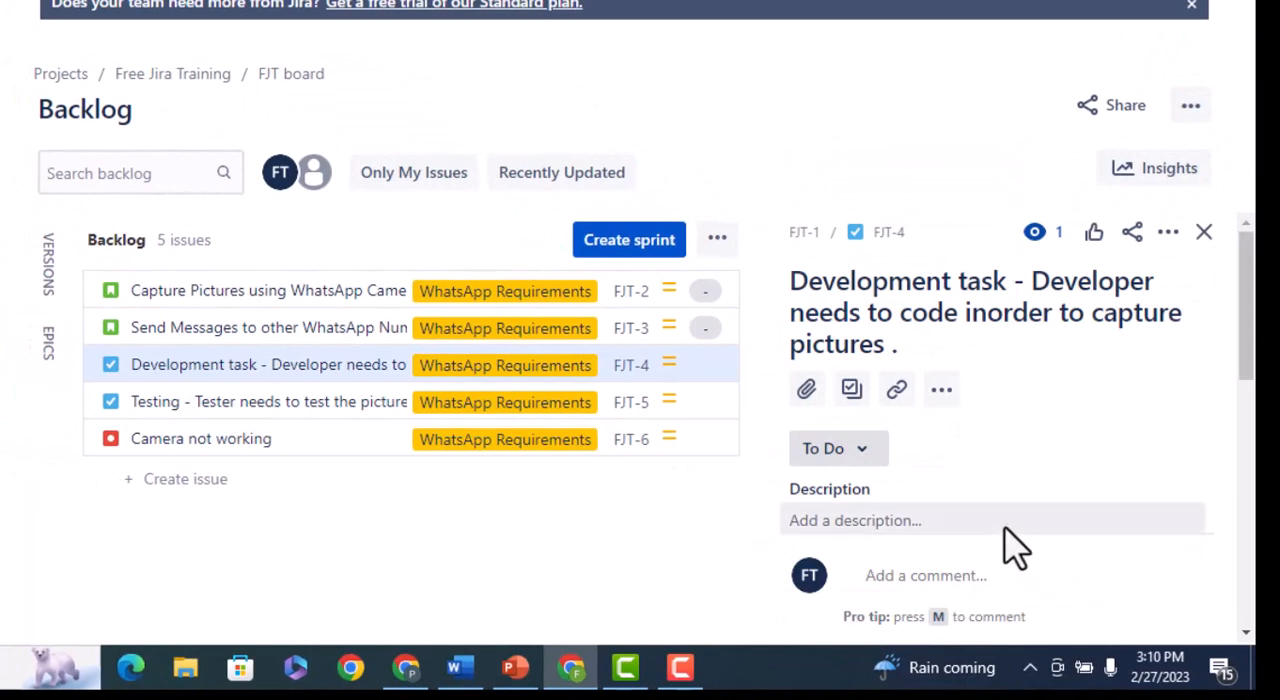
pyautogui.click(862, 465)
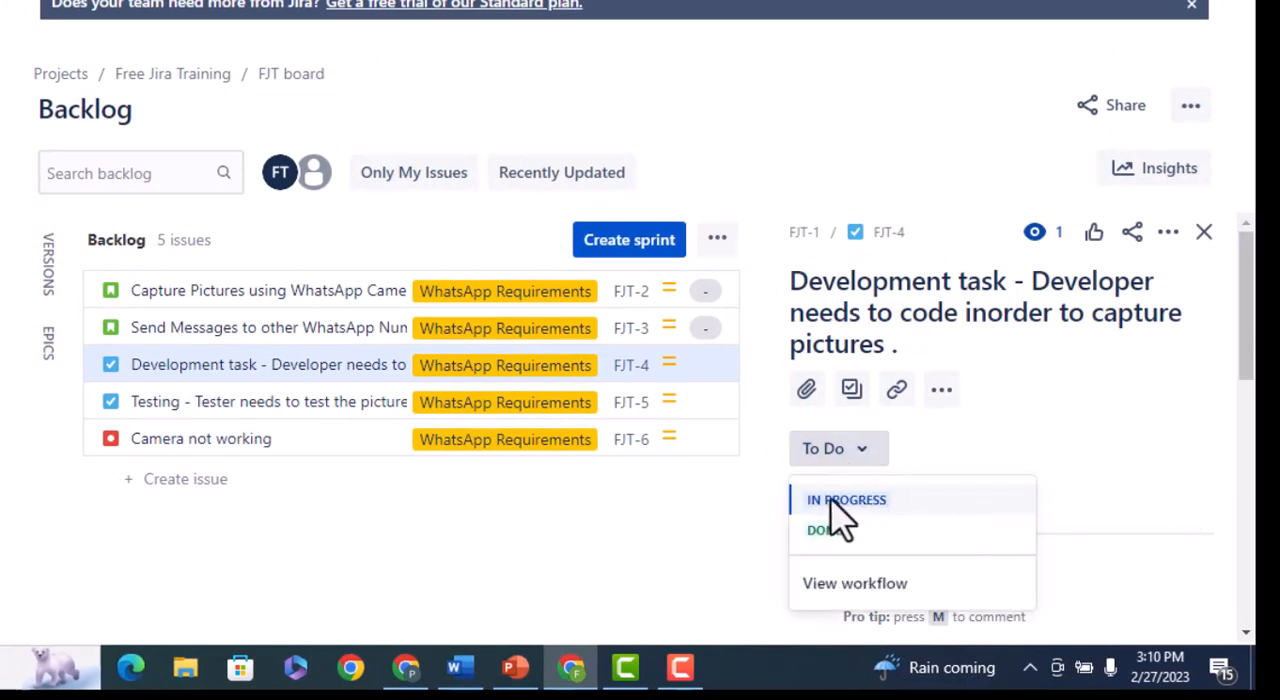
pyautogui.click(1058, 431)
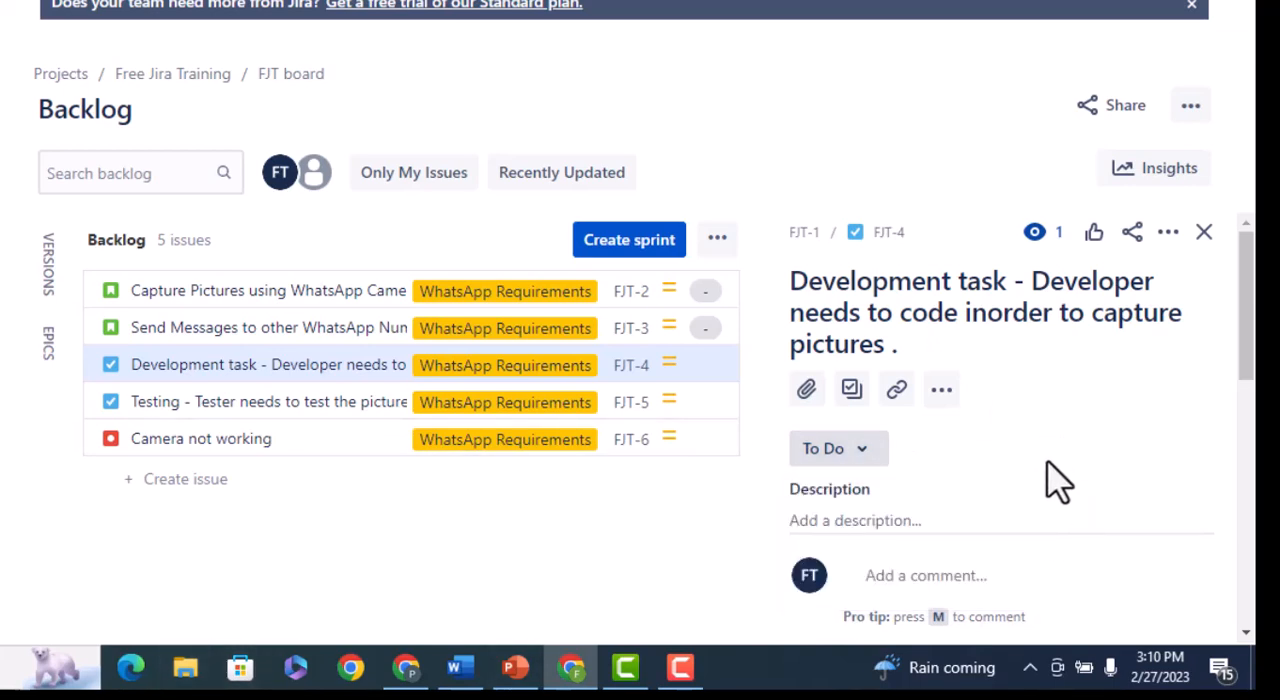
pyautogui.scroll(-5, 1046, 470)
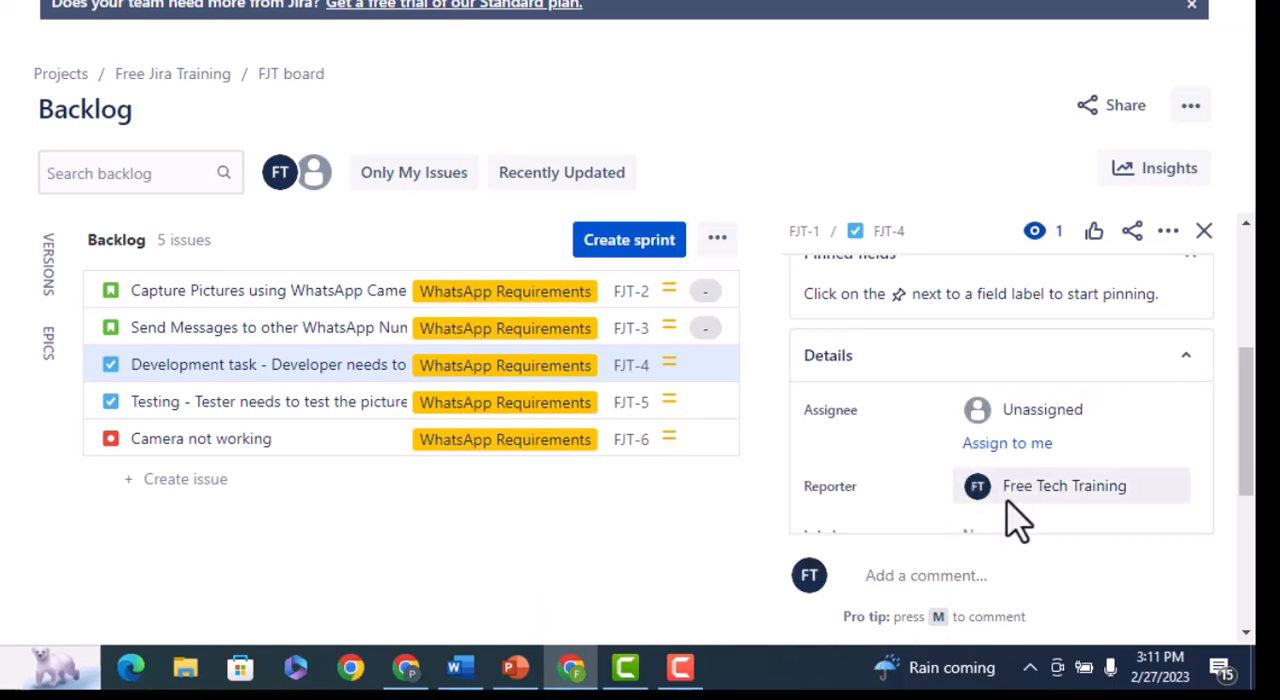
pyautogui.scroll(2, 1080, 514)
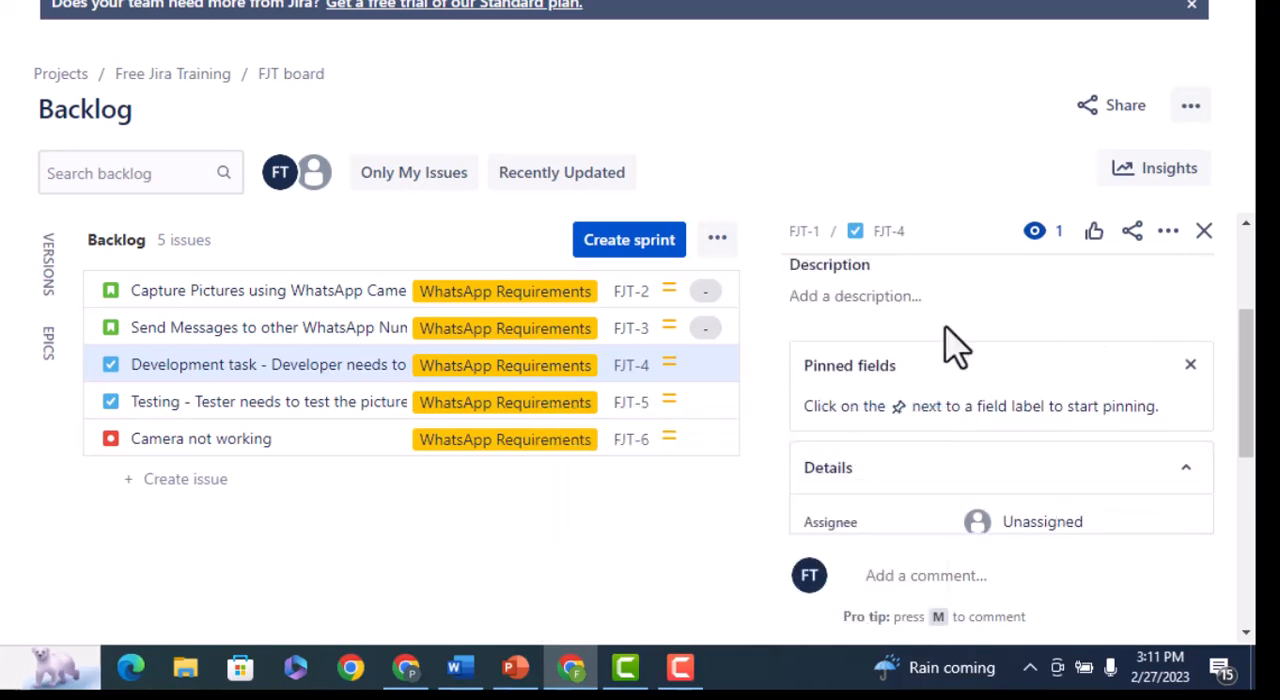
pyautogui.scroll(3, 950, 480)
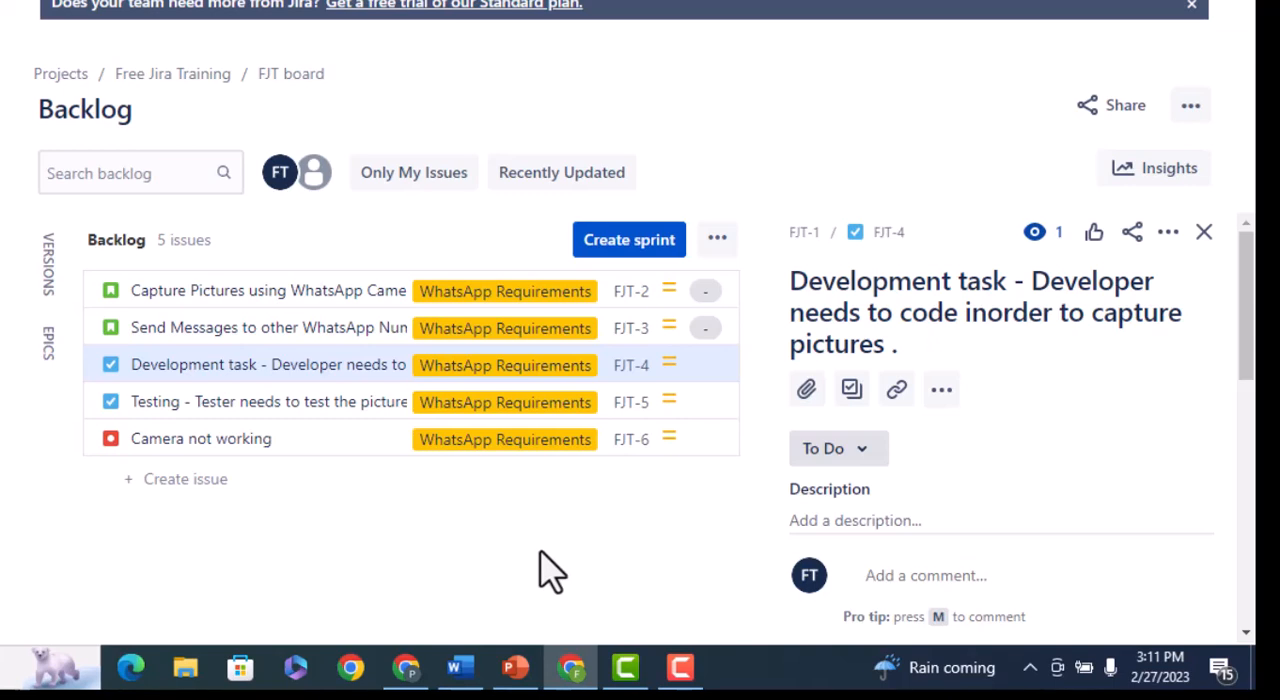
pyautogui.click(680, 665)
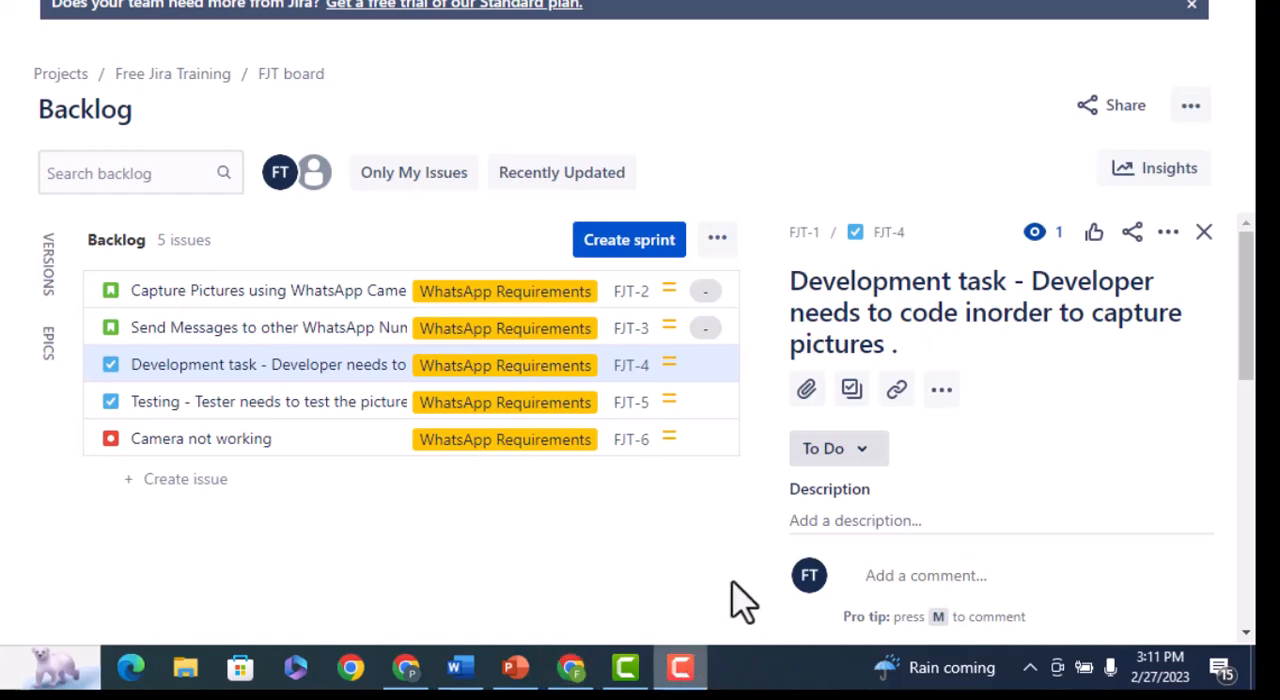